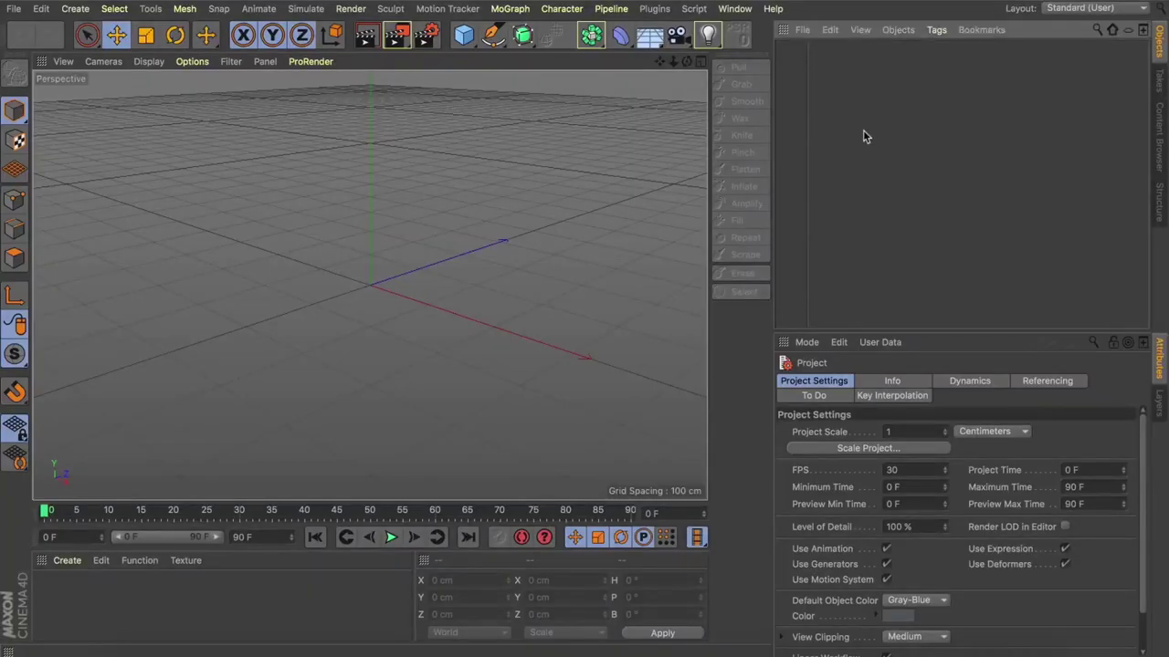
Step: Create a 400 cm plane and add a Collision deformer as its child
left_click_drag(463, 37, 623, 90)
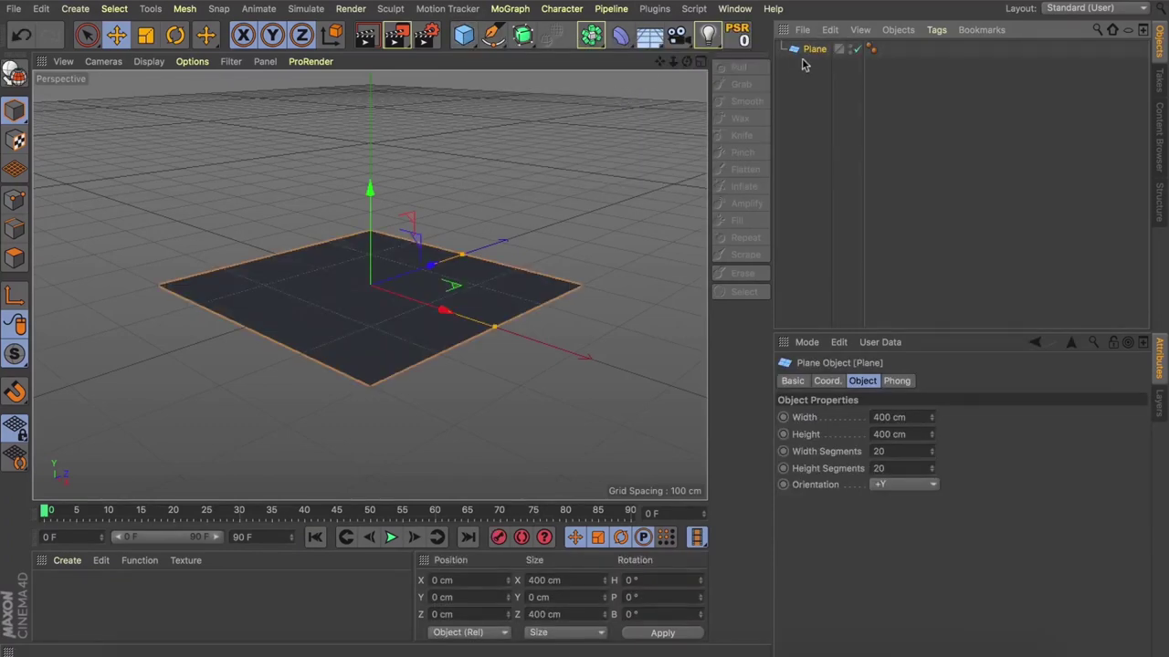
left_click_drag(620, 34, 1014, 209)
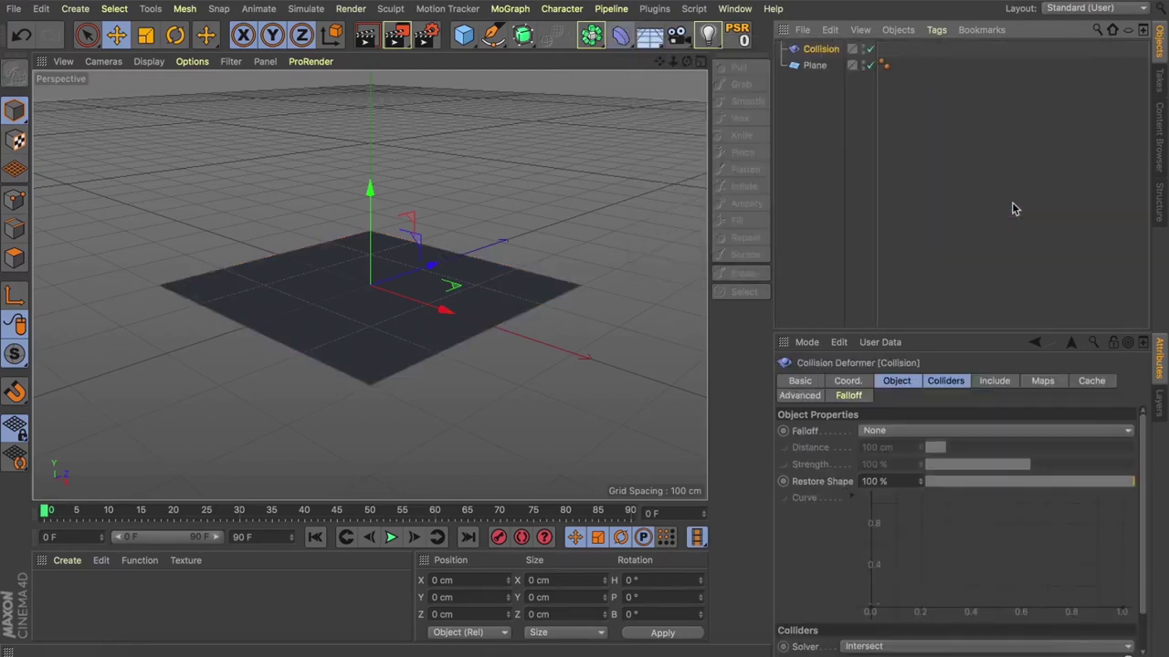
left_click_drag(819, 67, 819, 66)
Step: Switch the viewport shading so the plane's mesh lines are displayed
left_click(815, 53)
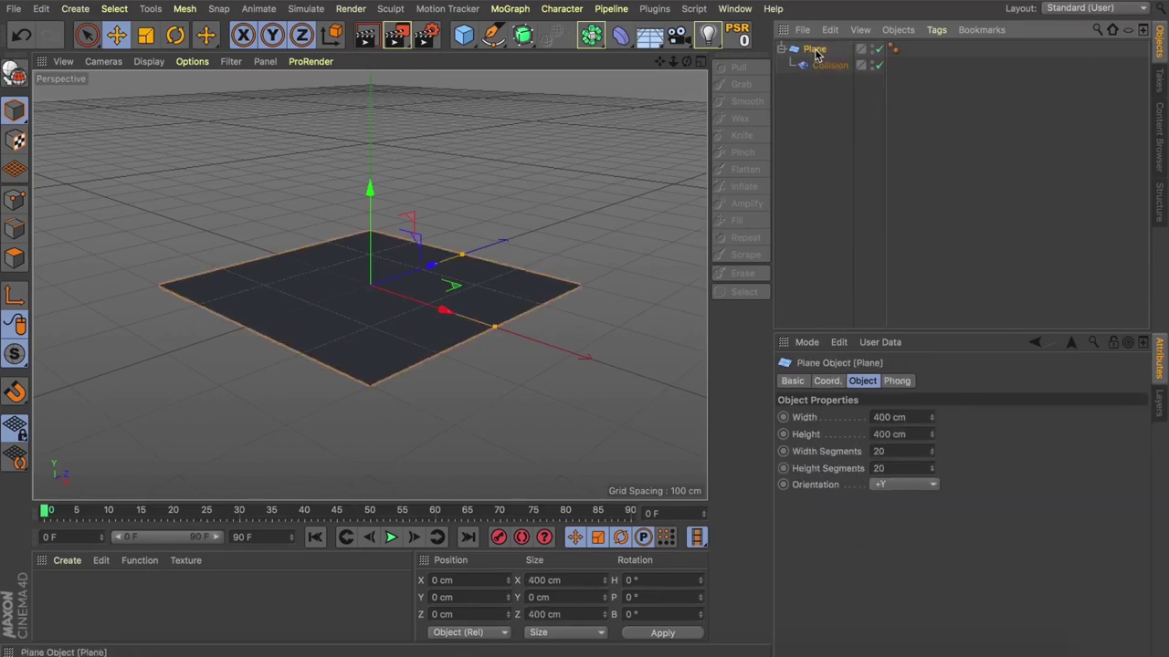
key("n")
key("b")
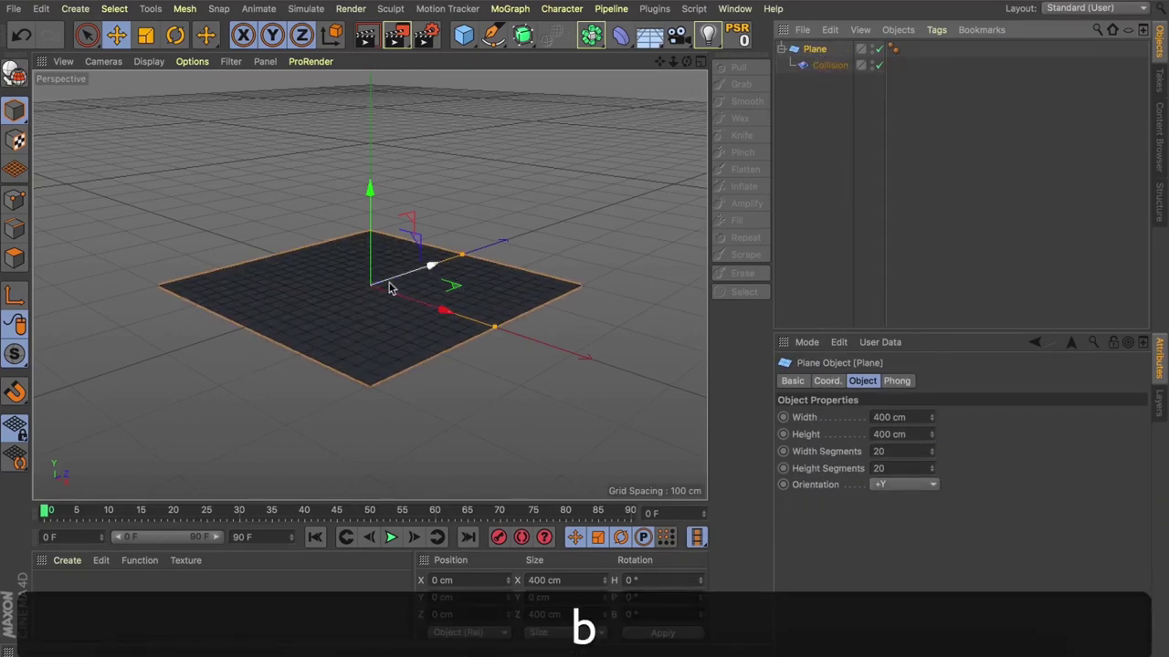
Step: Add a sphere raised about 95 cm above the plane's centre and assign it to the Collision deformer's collider objects
left_click(822, 66)
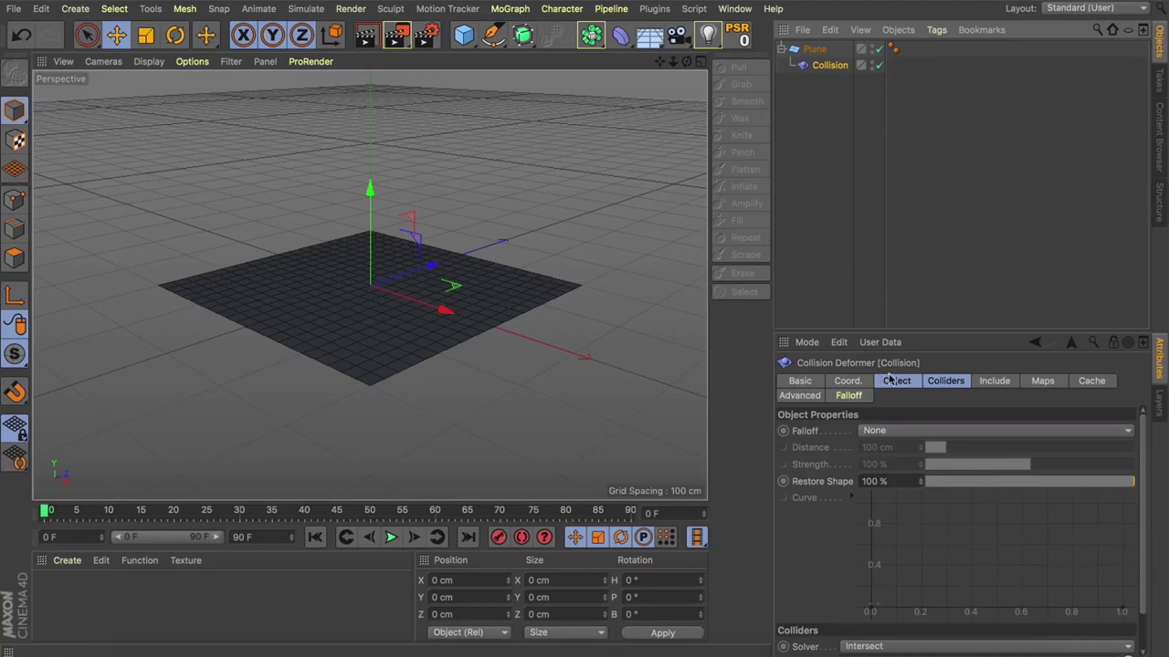
left_click(940, 378)
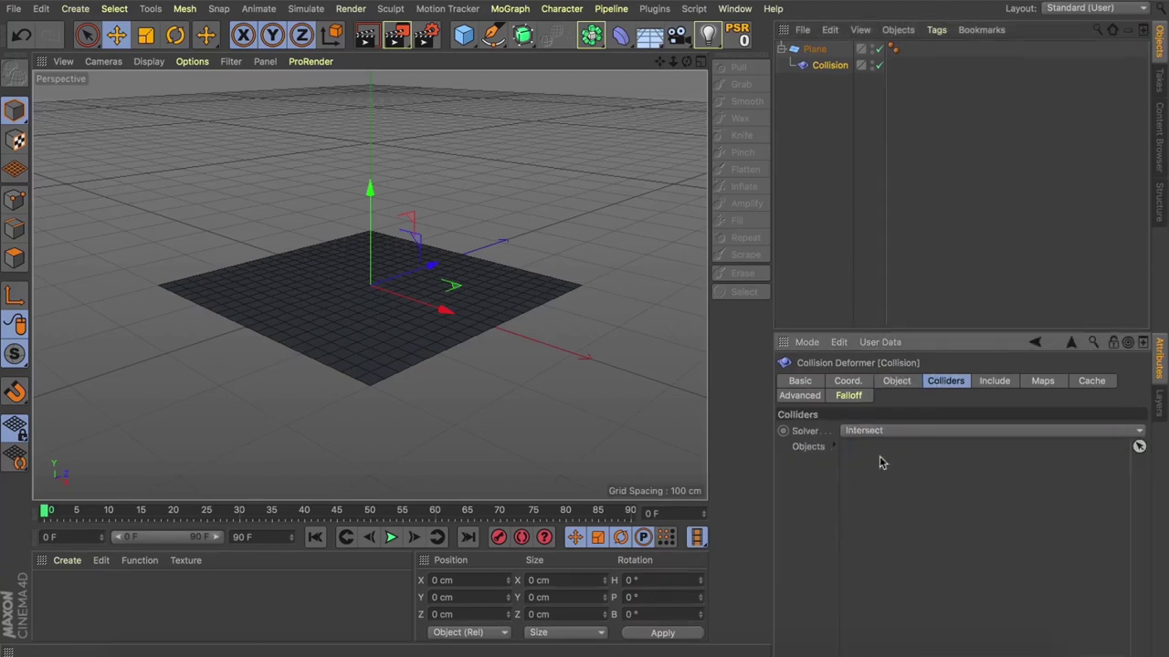
left_click_drag(464, 34, 800, 115)
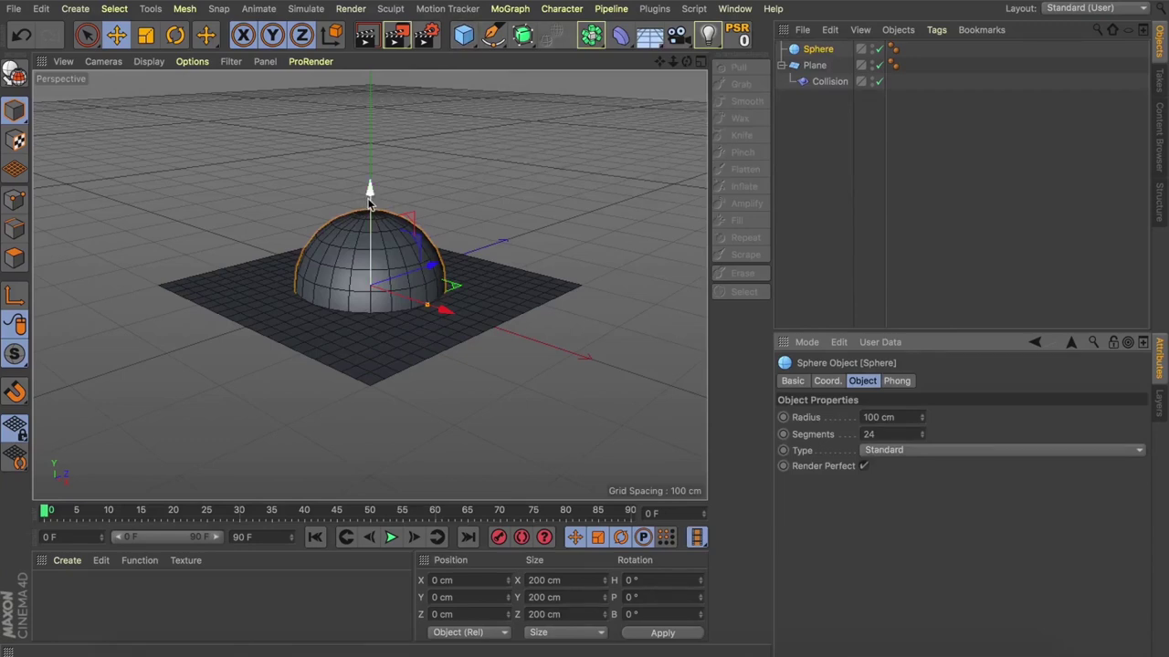
left_click_drag(370, 192, 370, 131)
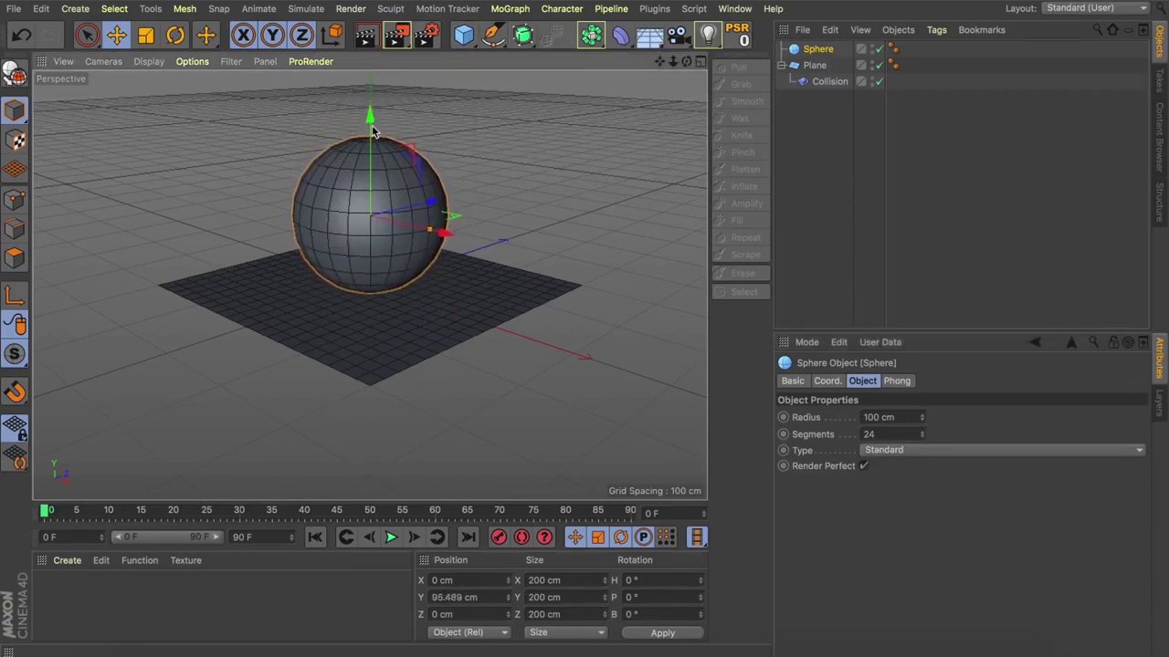
left_click(830, 82)
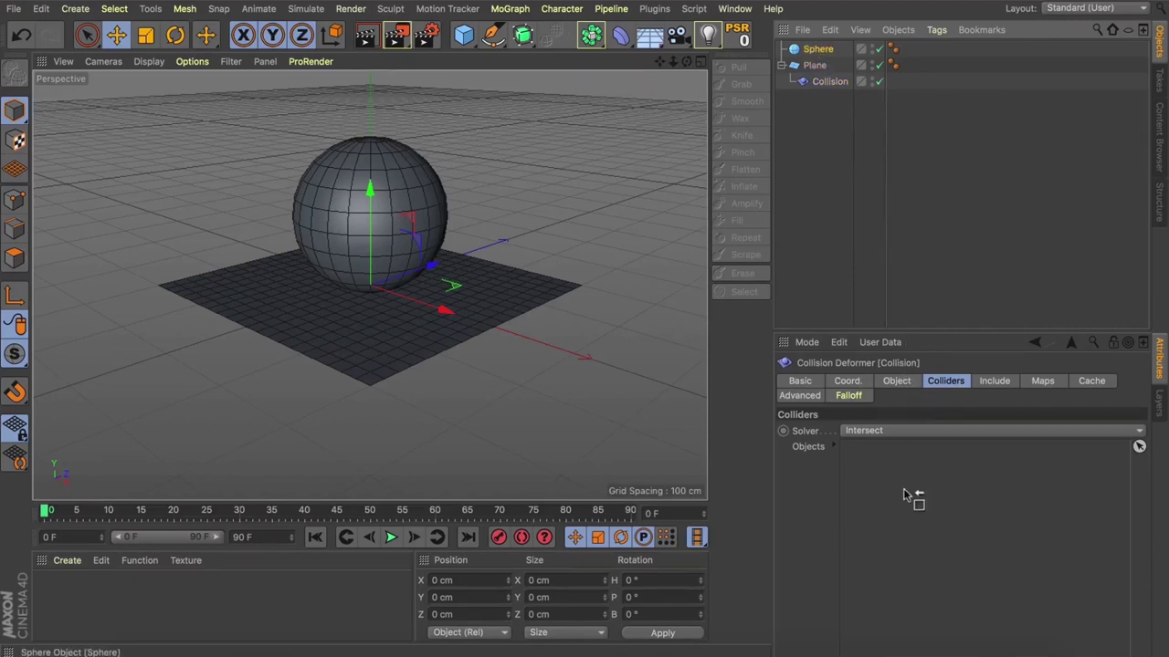
left_click_drag(904, 495, 906, 495)
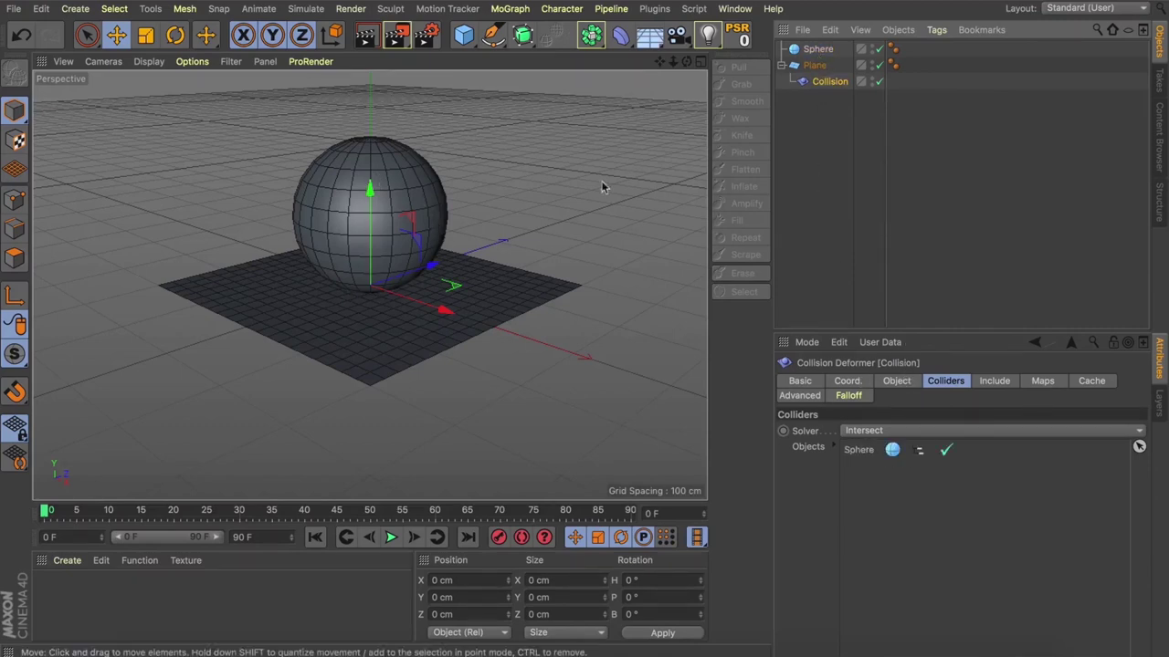
Step: Lower the sphere into the plane to about Y 21 cm, then raise it slightly, to test the Intersect collision
left_click(808, 53)
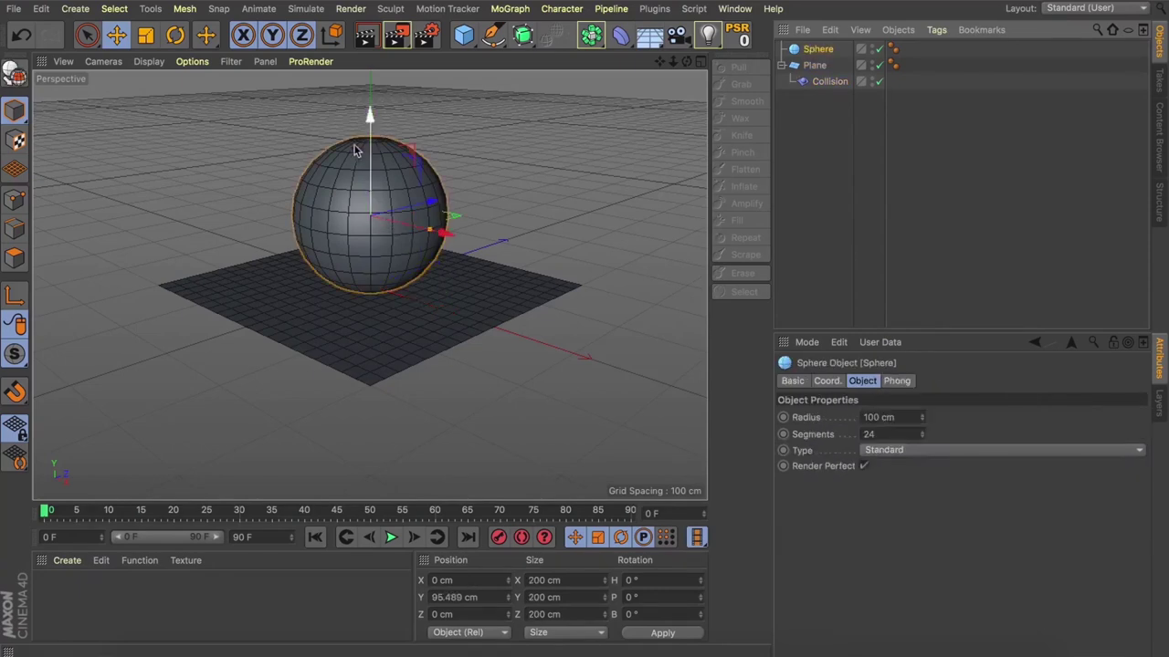
left_click_drag(369, 123, 358, 184)
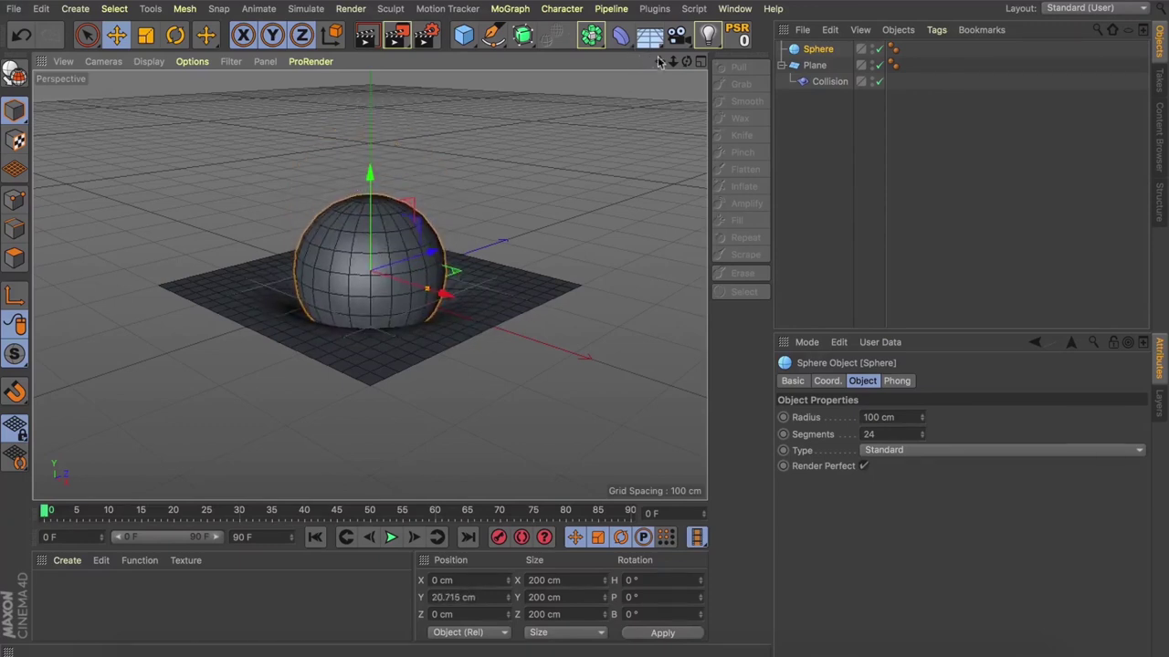
mouse_move(687, 61)
left_mouse_down()
mouse_move(557, 66)
mouse_move(639, 36)
mouse_move(684, 64)
left_mouse_up()
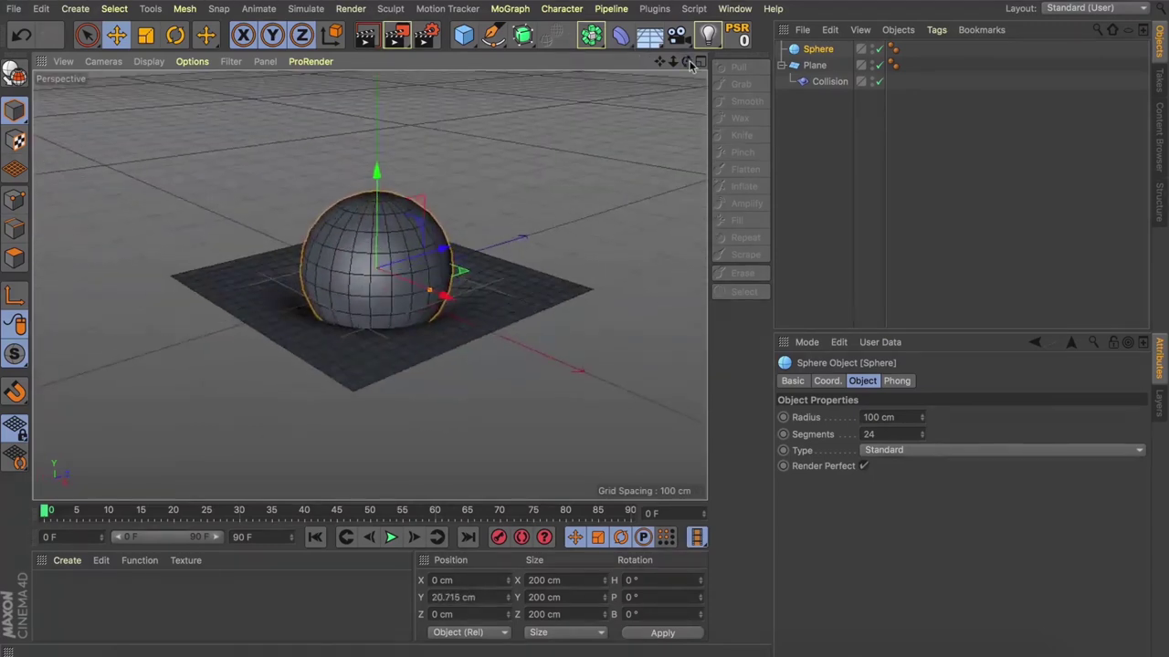
scroll(325, 313, "up", 5)
scroll(326, 313, "down", 3)
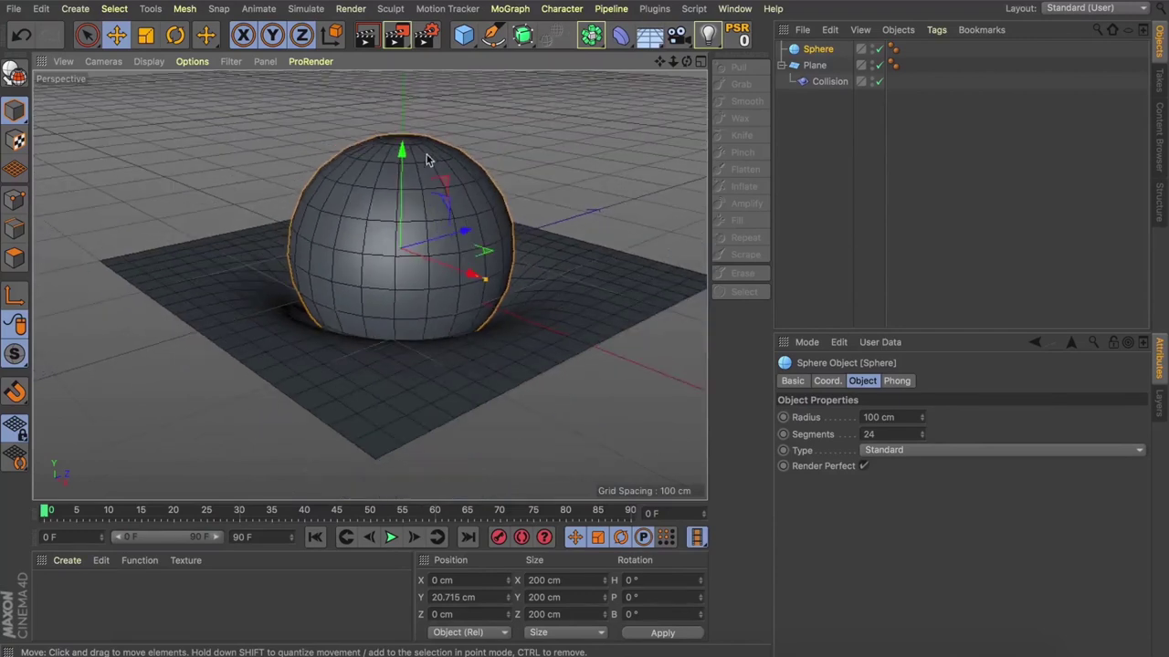
left_click_drag(401, 163, 396, 138)
Step: Hide the sphere in the viewport and move it vertically to about Y -3 cm to test how the plane deforms
left_click(828, 81)
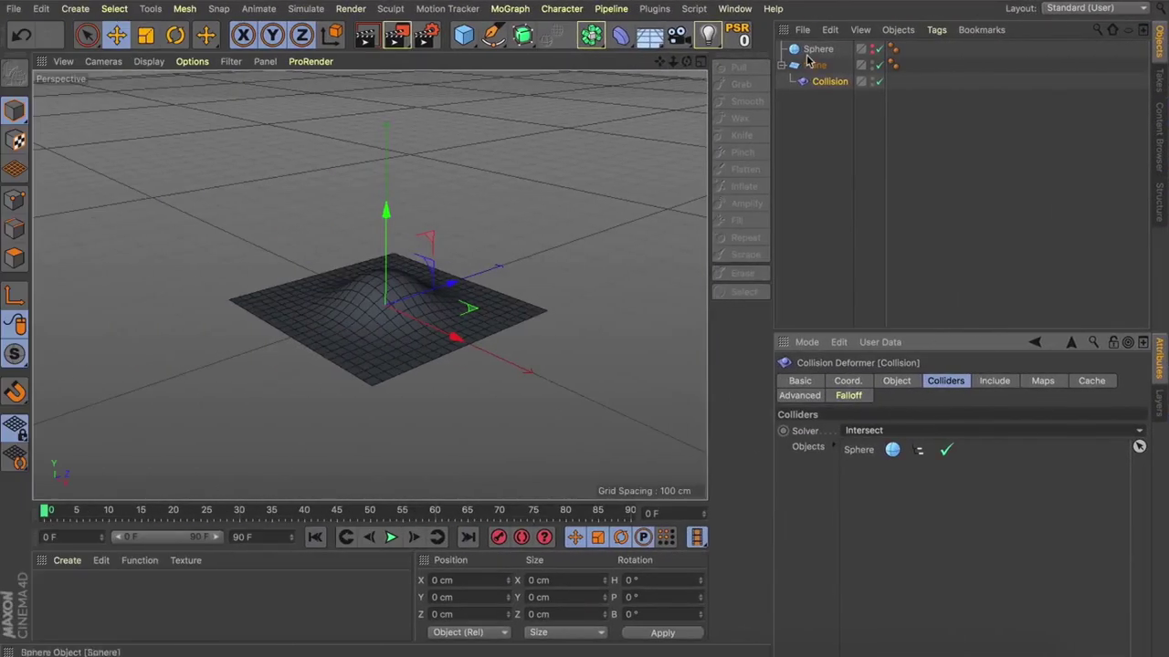
left_click(817, 49)
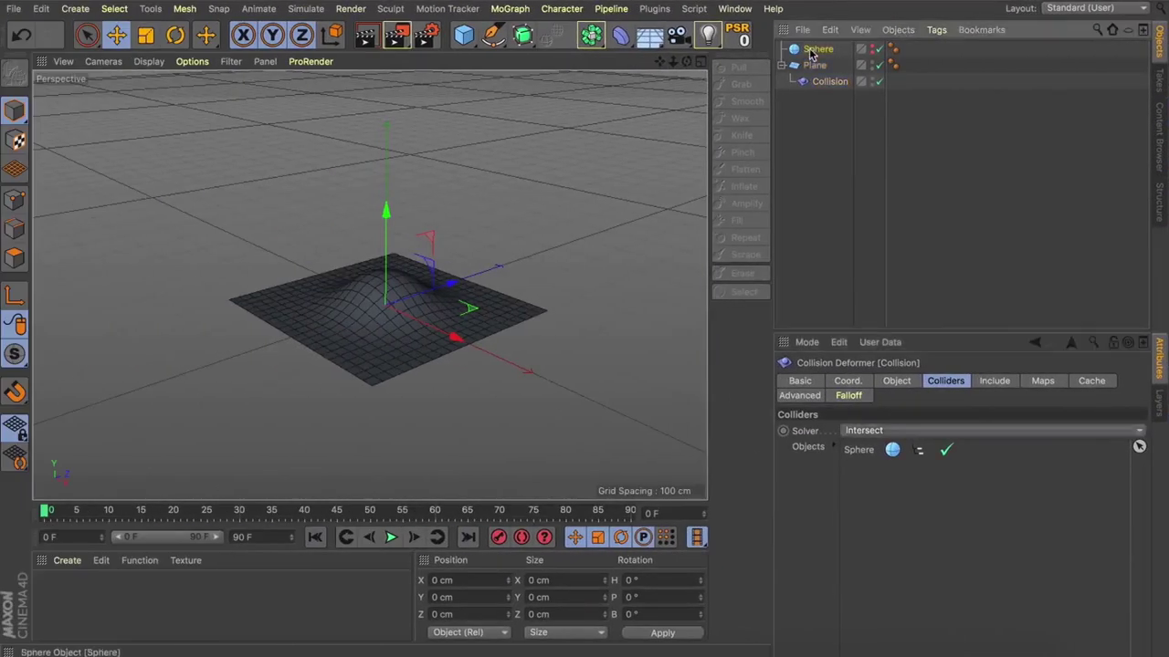
mouse_move(386, 236)
left_mouse_down()
mouse_move(390, 208)
mouse_move(384, 256)
mouse_move(389, 239)
left_mouse_up()
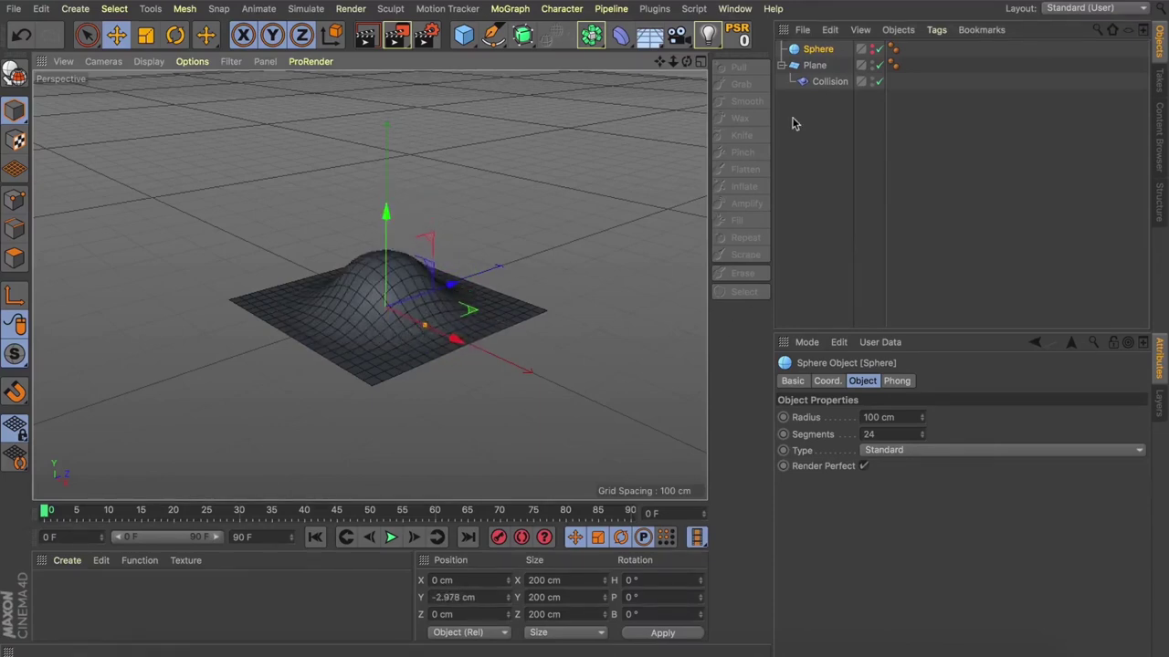
Step: Set the Collision deformer's collider solver to Inside
left_click(830, 81)
left_click(872, 431)
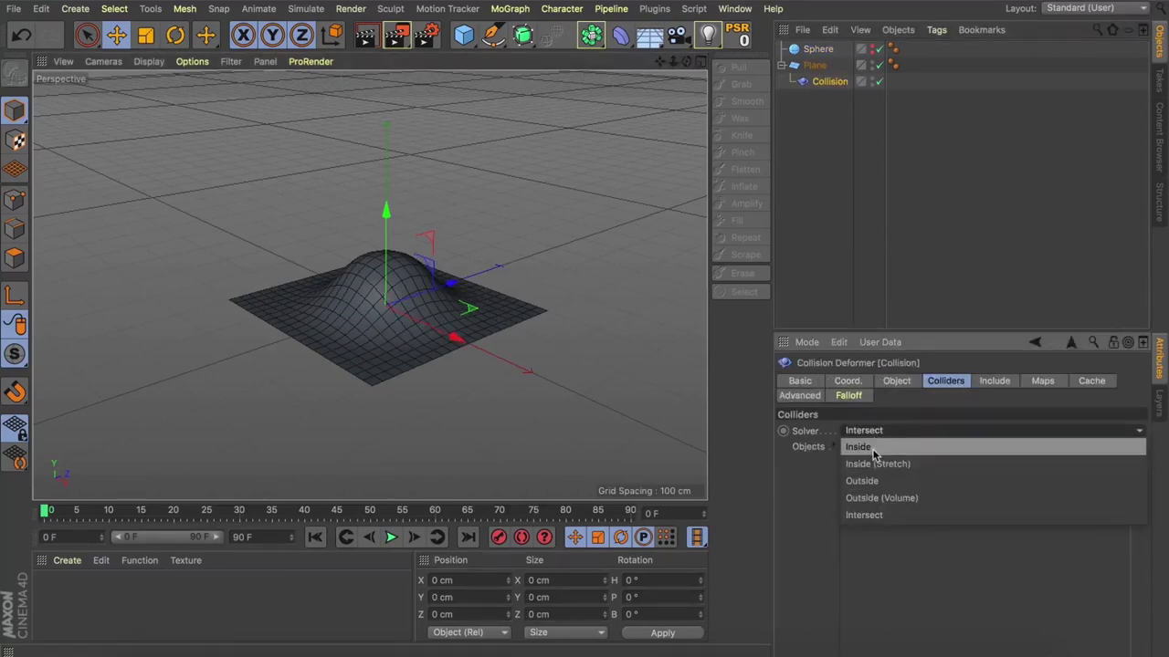
left_click(858, 448)
Step: Lower the sphere below the plane to about Y -106 cm and record a keyframe for it at frame 0
left_click(818, 48)
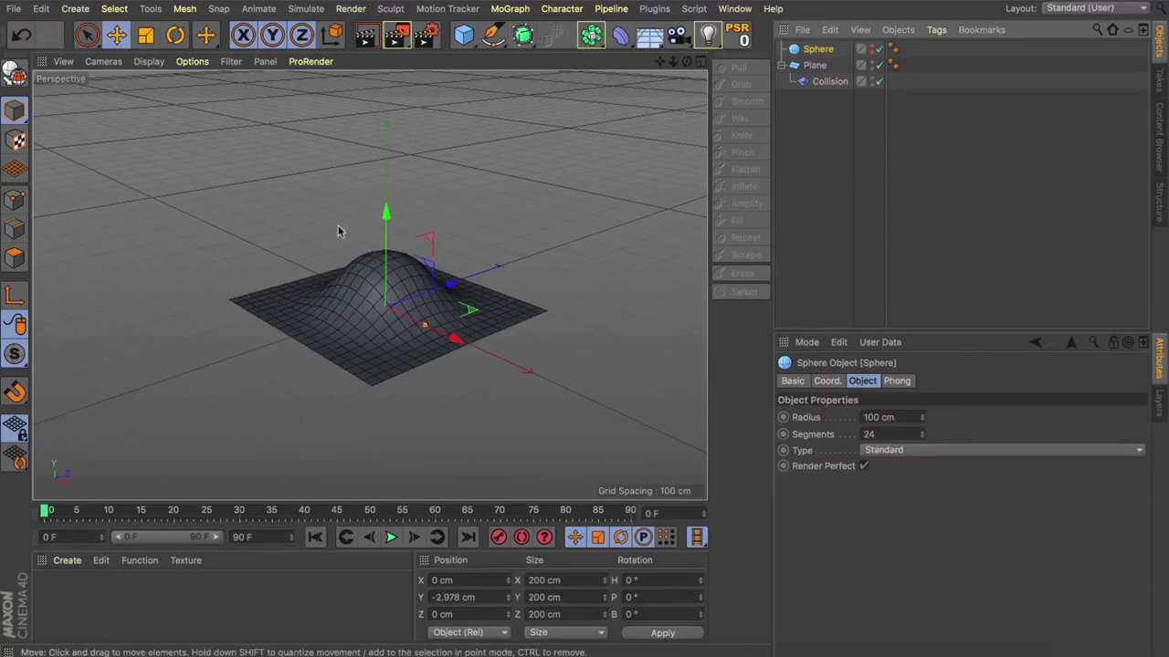
left_click_drag(384, 224, 382, 253)
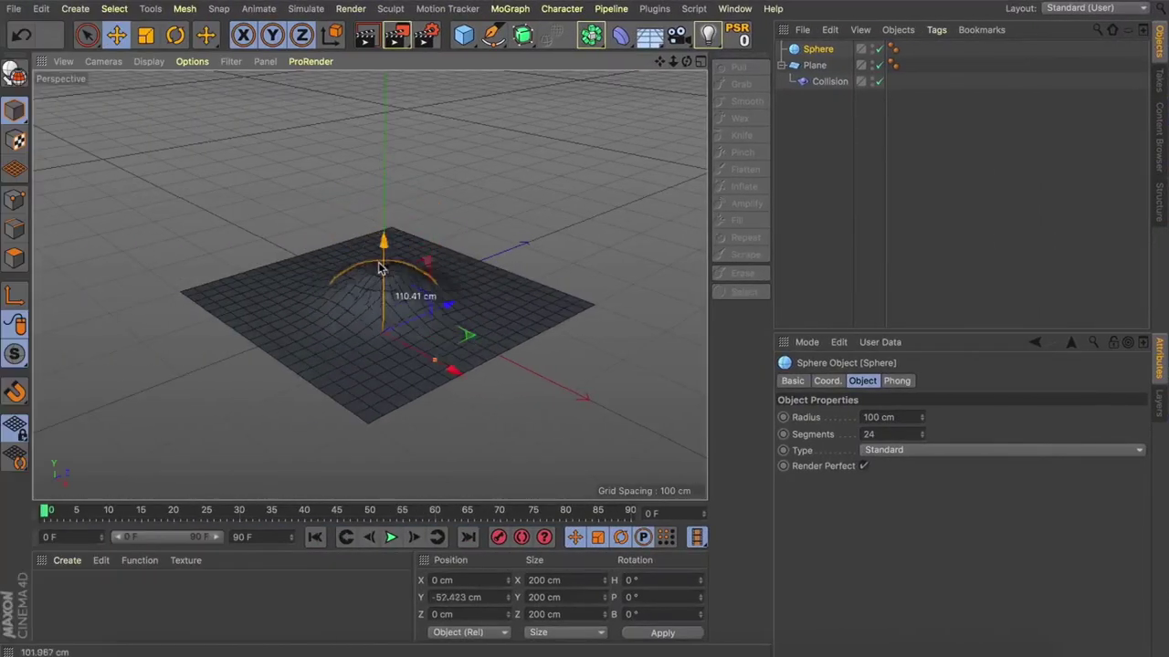
left_click_drag(382, 263, 384, 270)
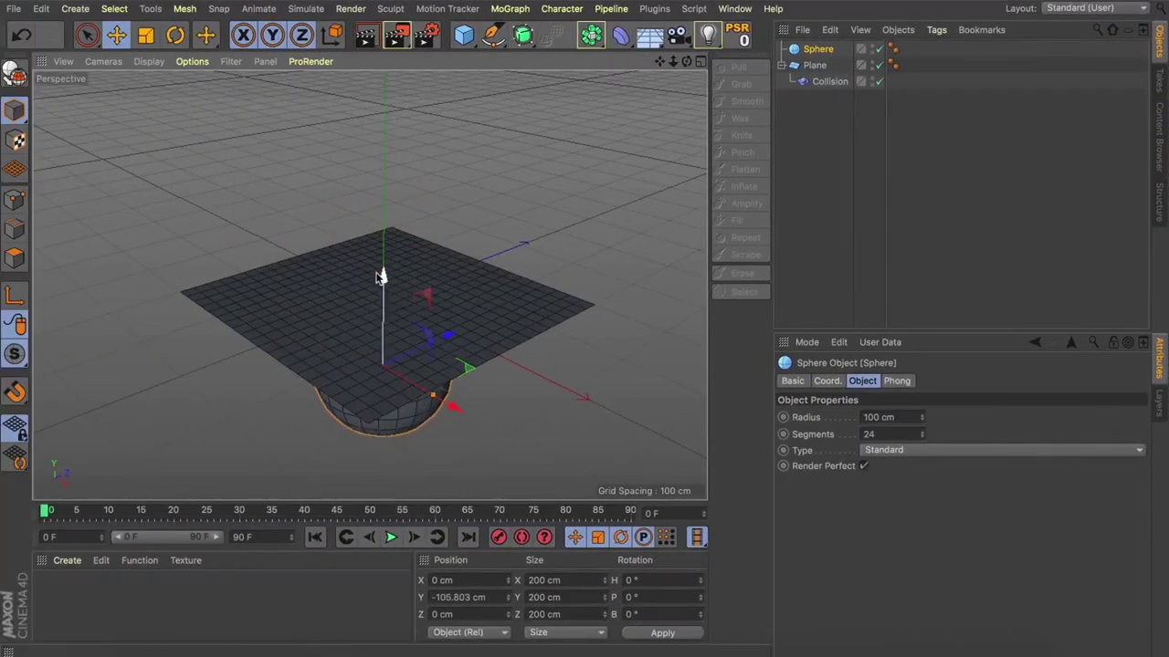
left_click(498, 537)
Step: At frame 30, raise the sphere above the plane to about Y 115 cm, record a keyframe and return to frame 0
left_click(238, 513)
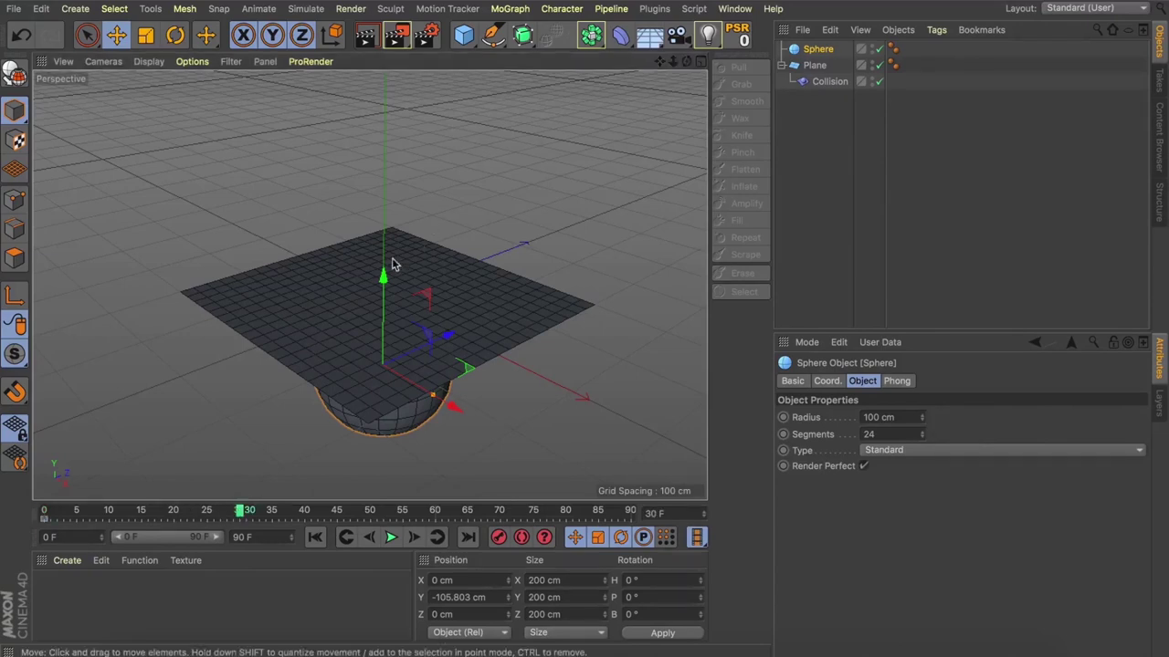
left_click_drag(383, 276, 381, 135)
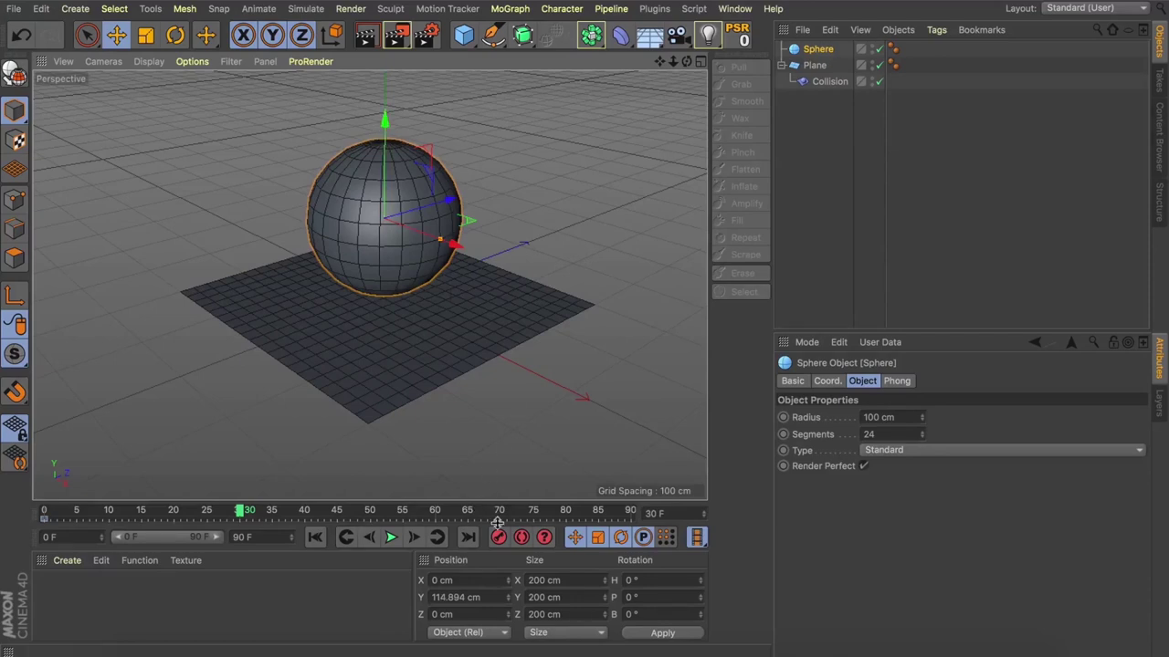
left_click(315, 537)
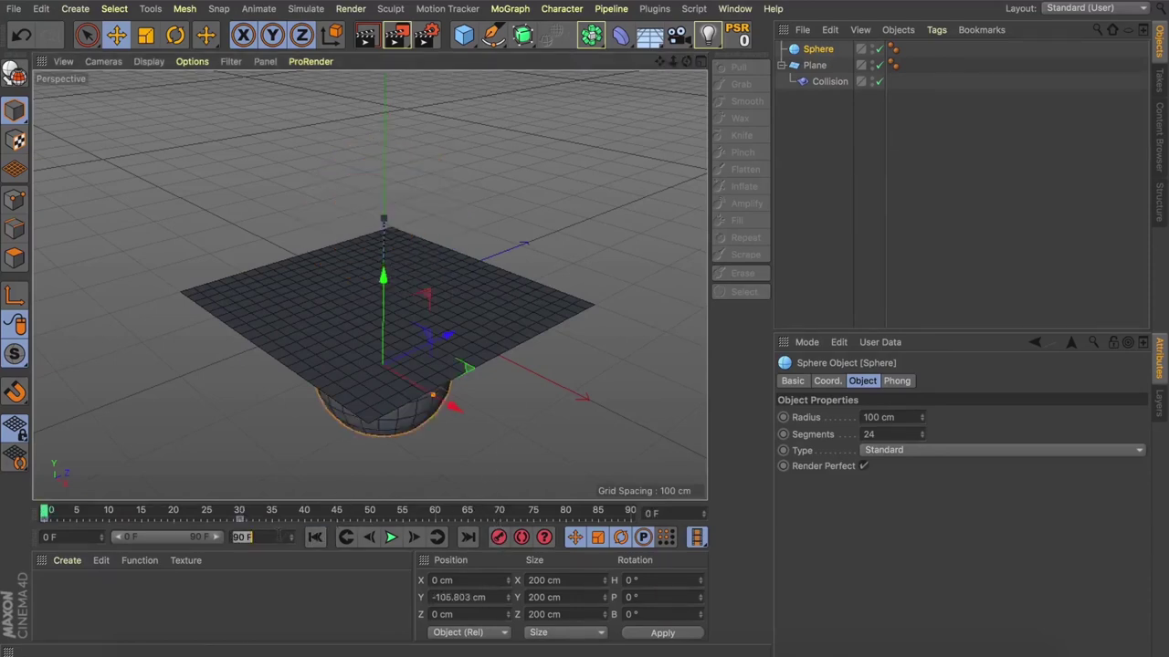
Step: Set the animation's end frame to 50 and play back the sphere's movement, returning to frame 0
type("50")
key("Return")
key("F8")
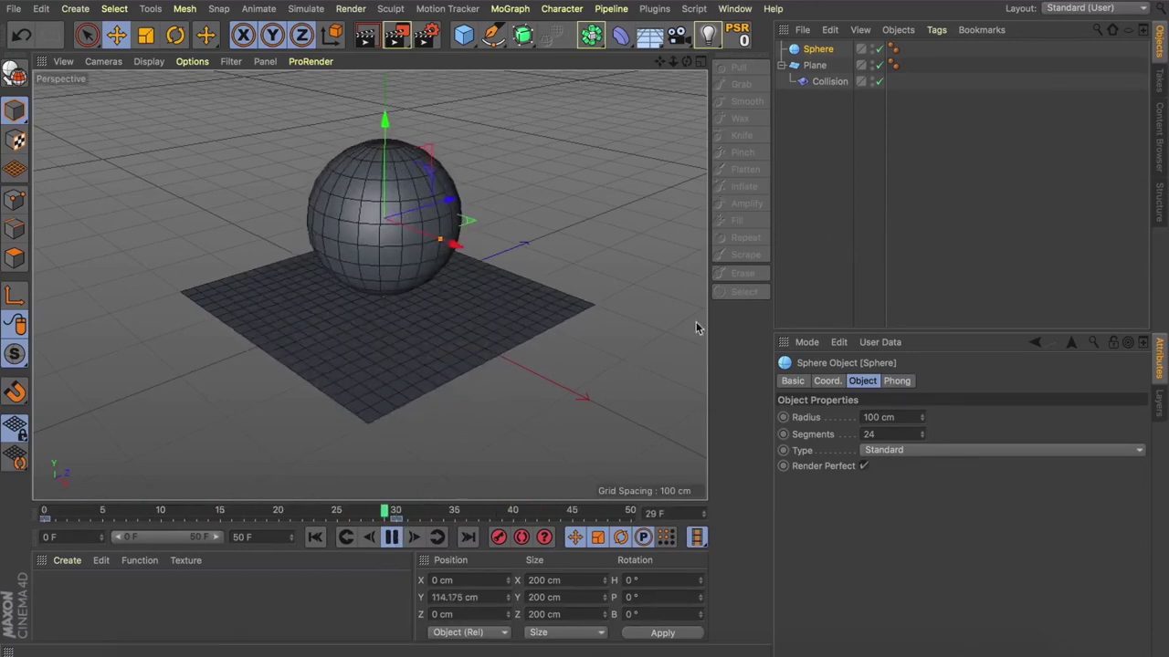
key("a")
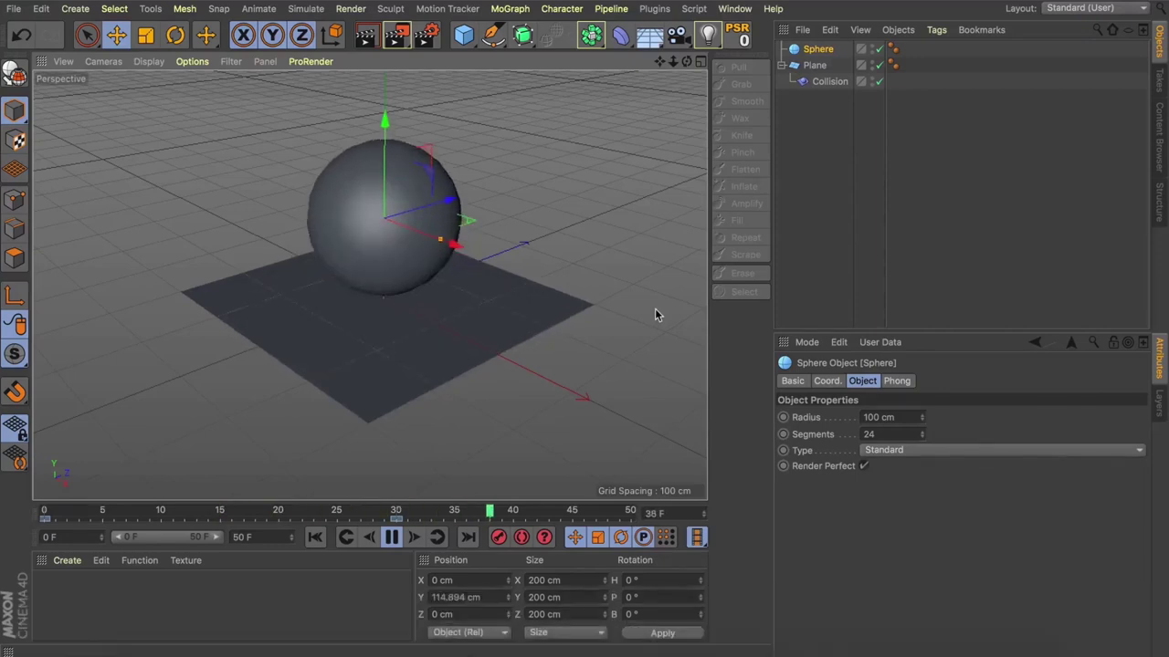
left_click(391, 537)
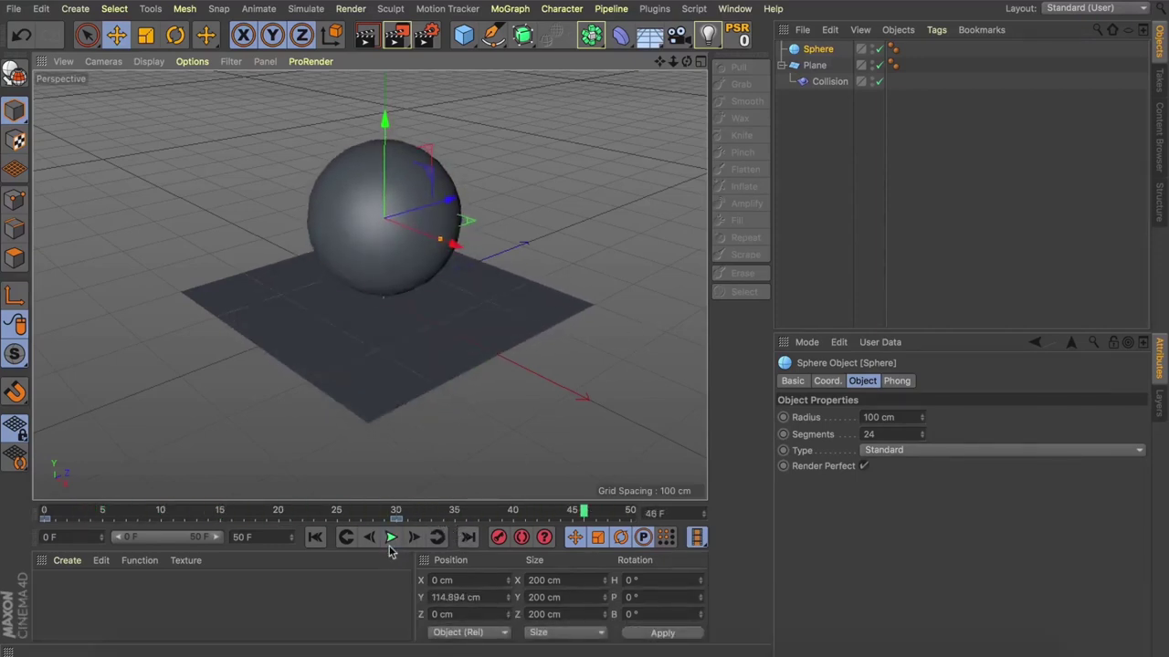
left_click(314, 537)
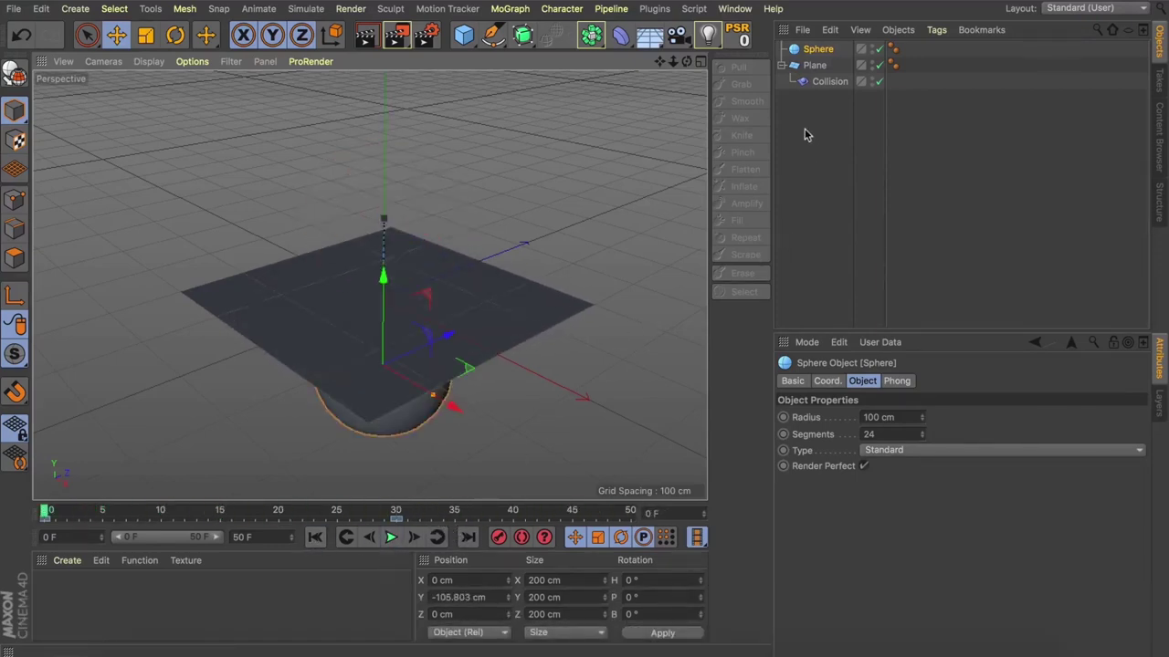
key("b")
Step: Add a Jiggle deformer under the plane, directly below the Collision deformer, and play the animation with it
left_click(831, 107)
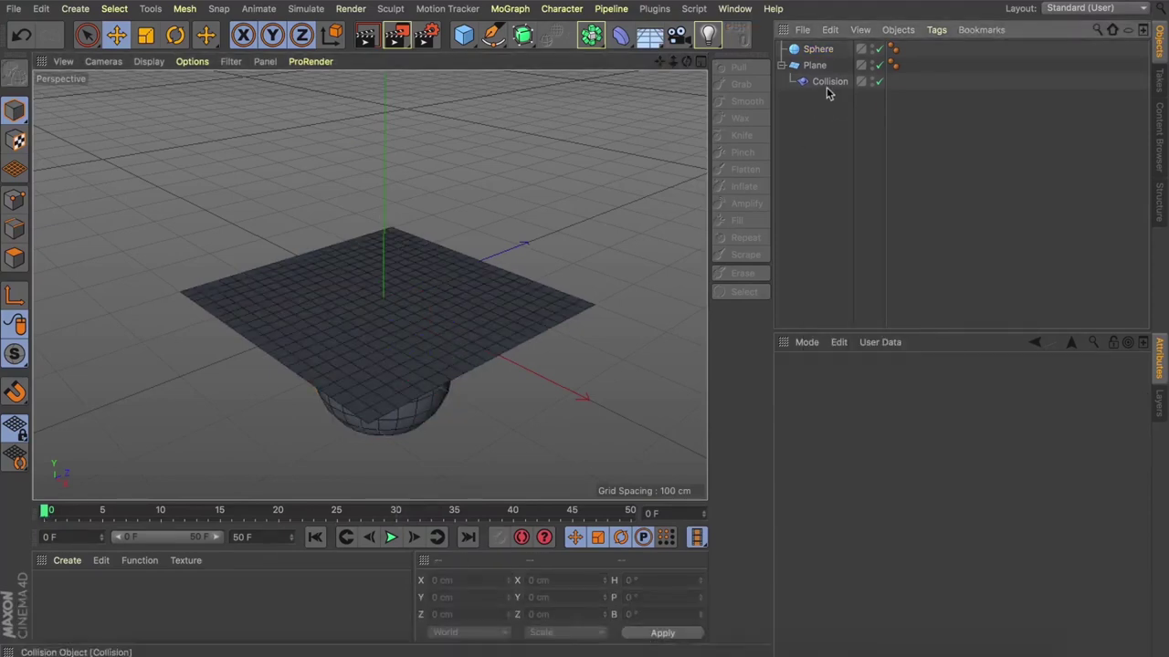
left_click(836, 83)
left_click(622, 36)
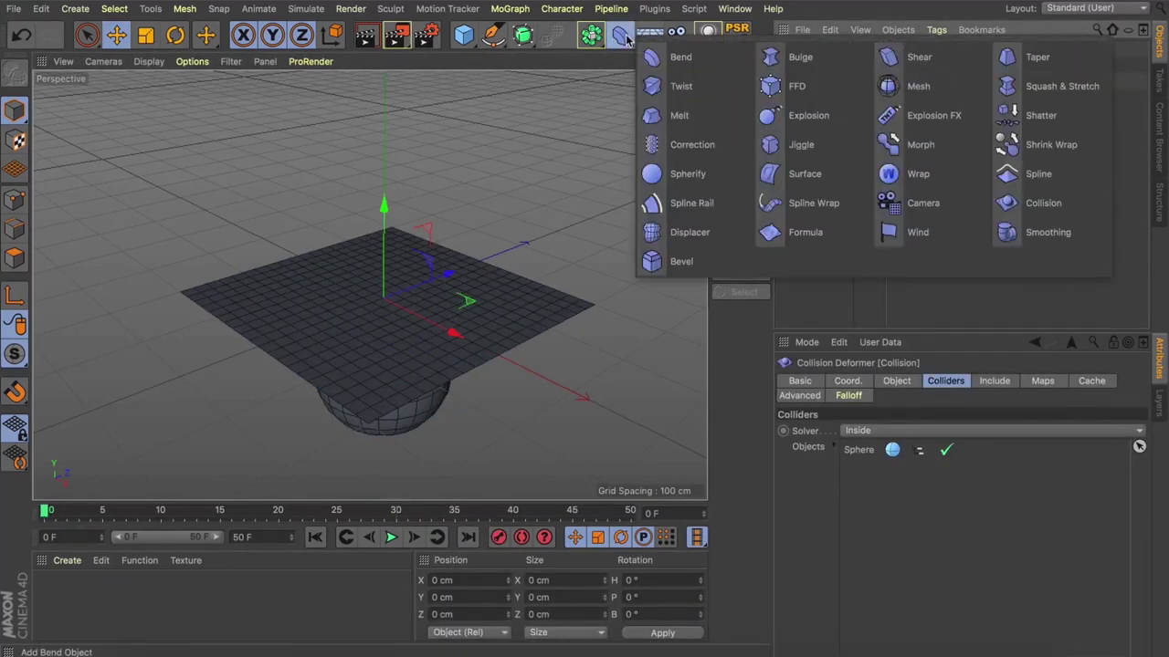
left_click(827, 146)
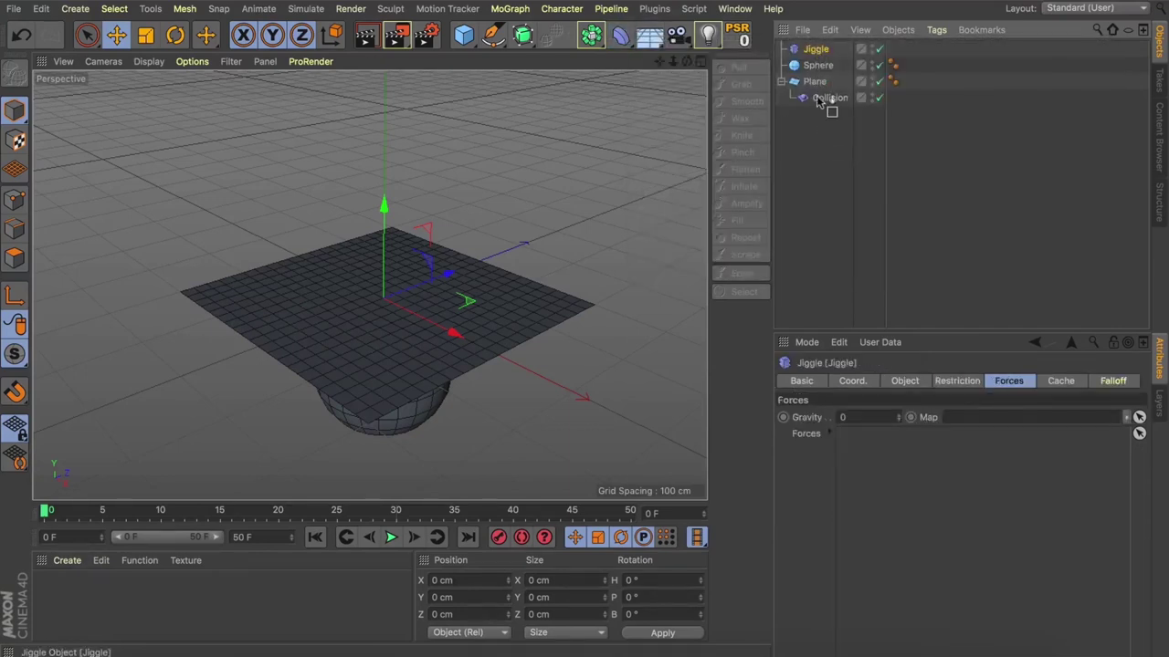
left_click_drag(819, 110, 817, 112)
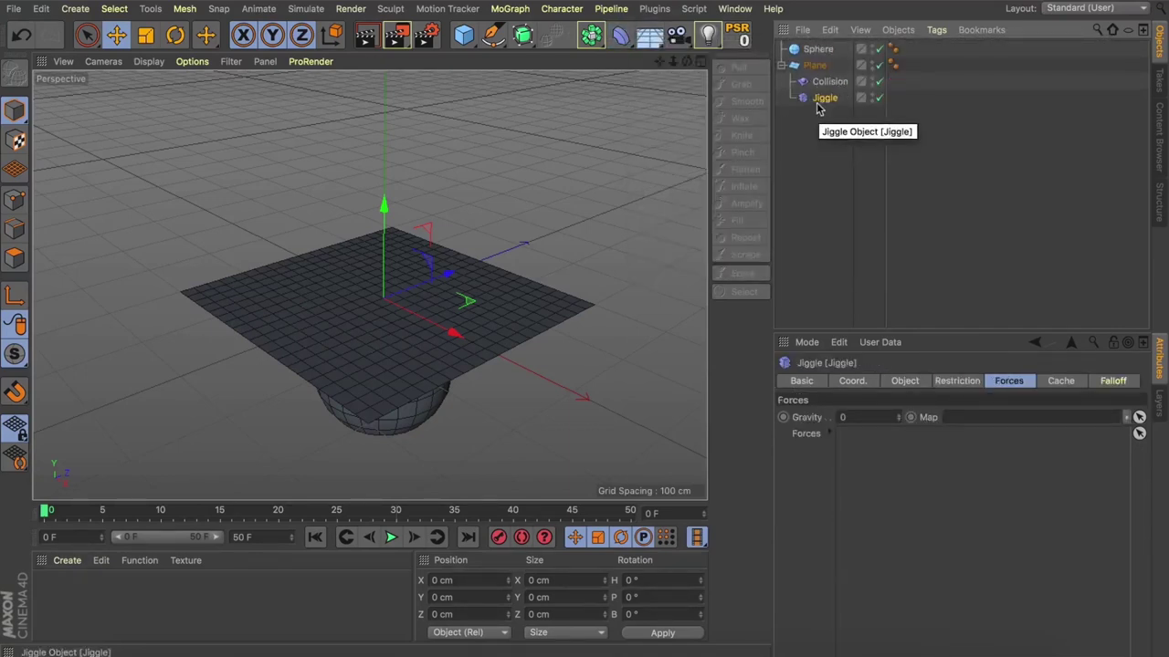
left_click(902, 380)
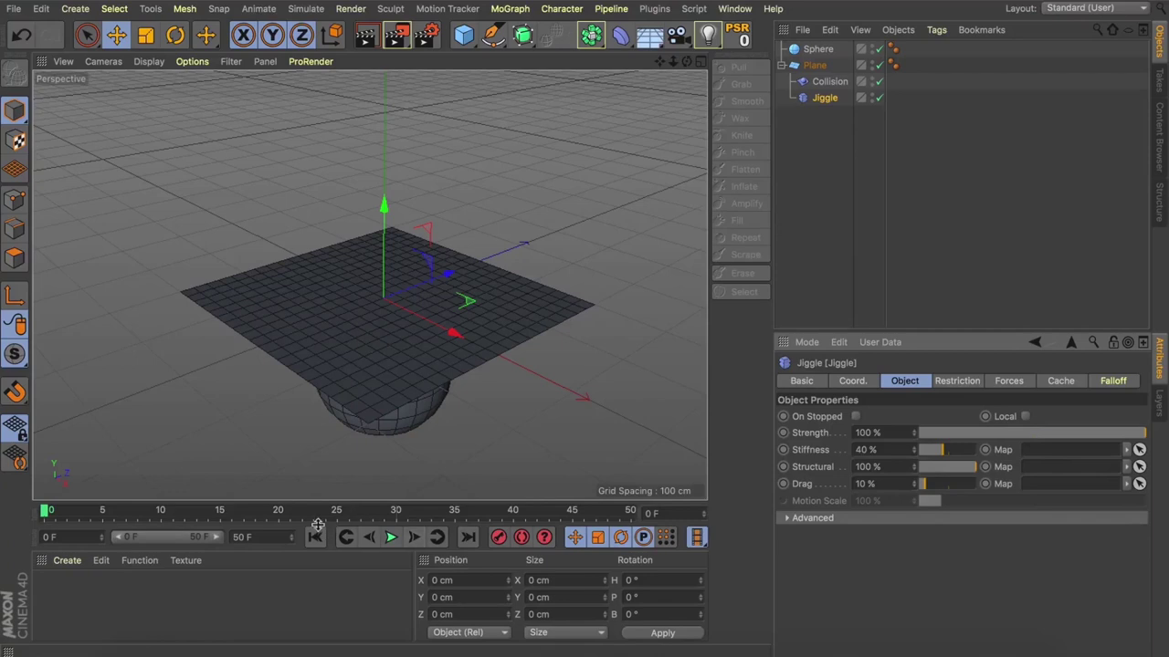
left_click(391, 538)
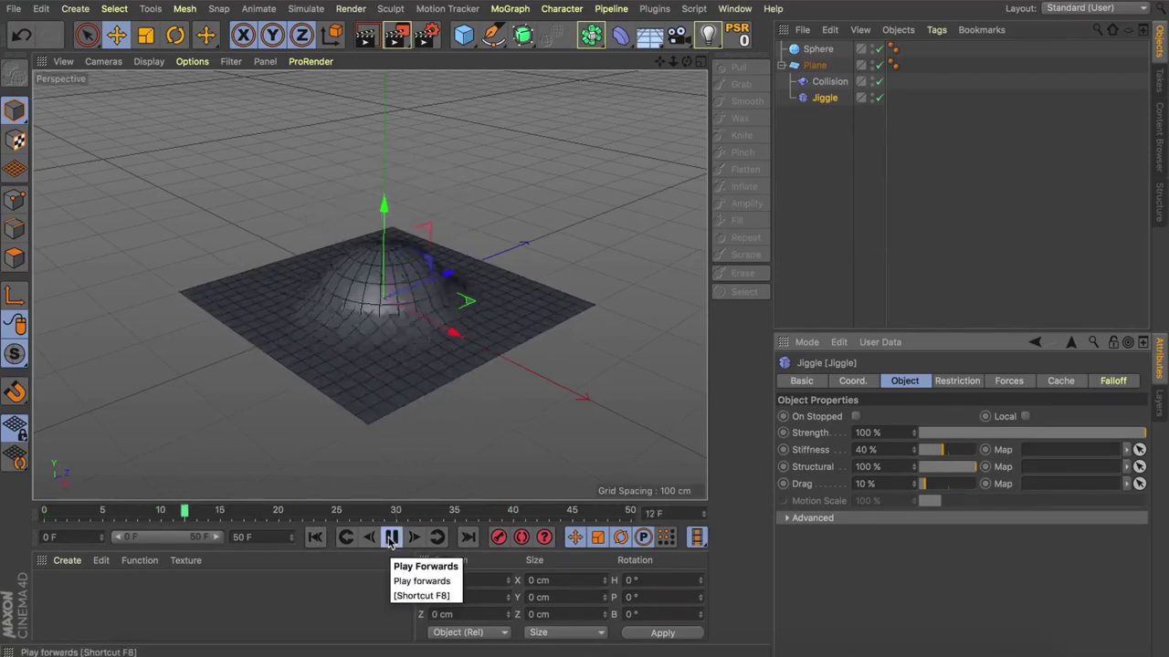
Step: Set the Jiggle deformer's Stiffness to 70% and its Drag to 0% while the animation plays
left_click(817, 169)
left_click_drag(686, 61, 664, 11)
left_click(824, 97)
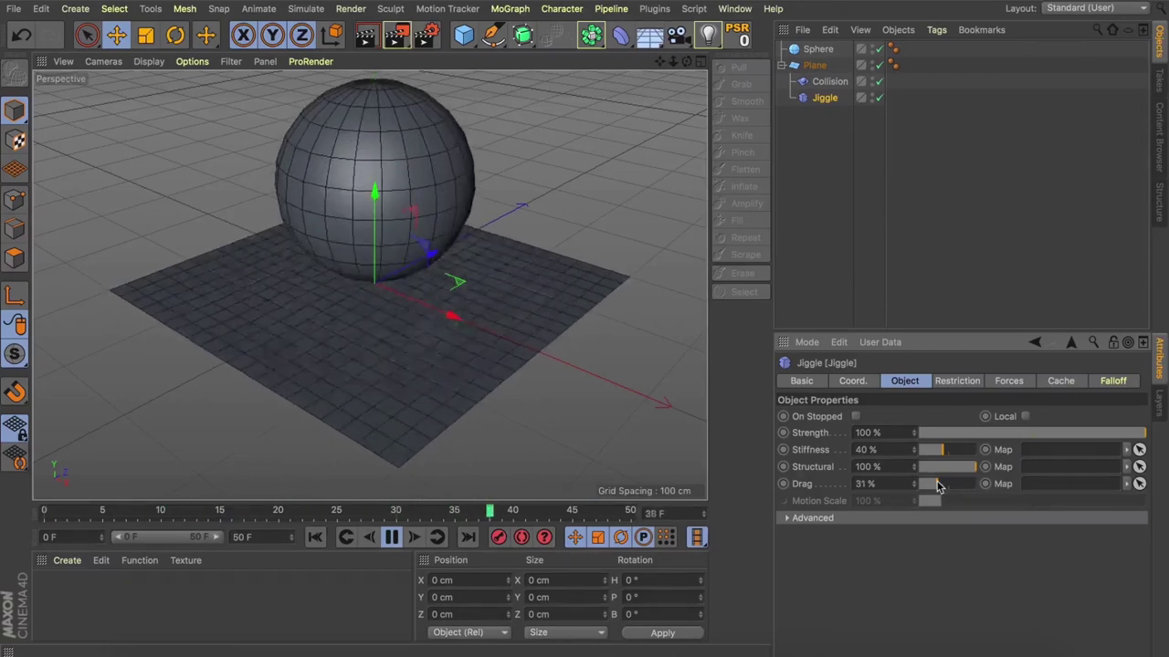
left_click_drag(922, 486, 917, 485)
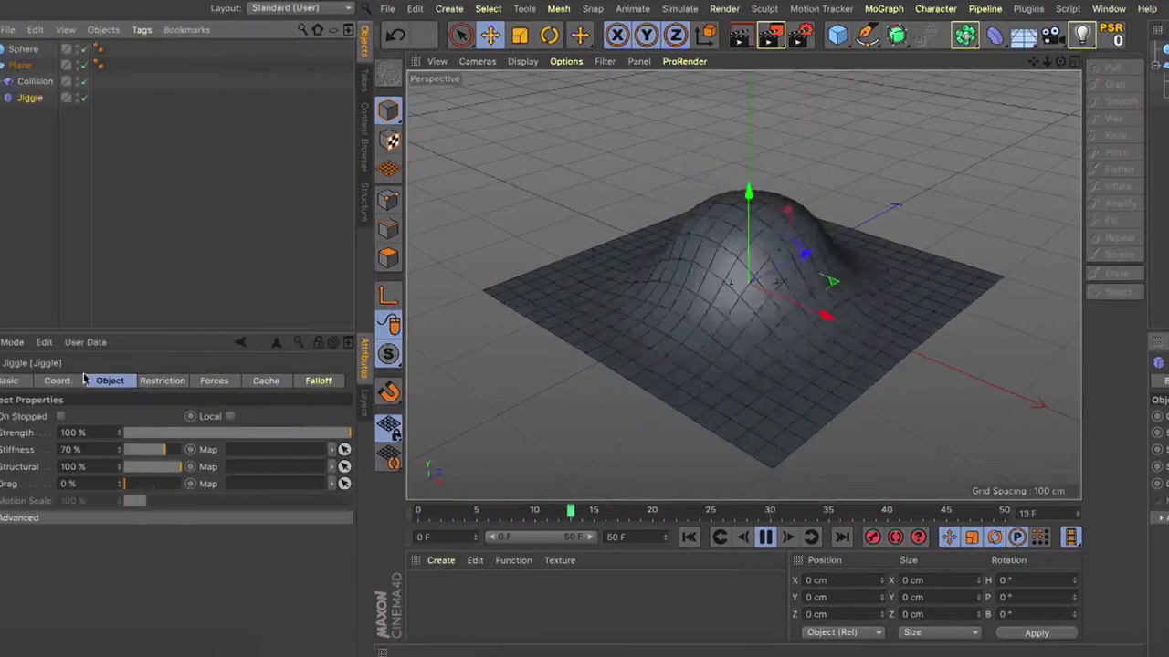
Step: Give the Jiggle deformer a Sphere falloff sized about 166 × 140 × 167 cm, and inspect the effect with nothing selected
left_click(318, 381)
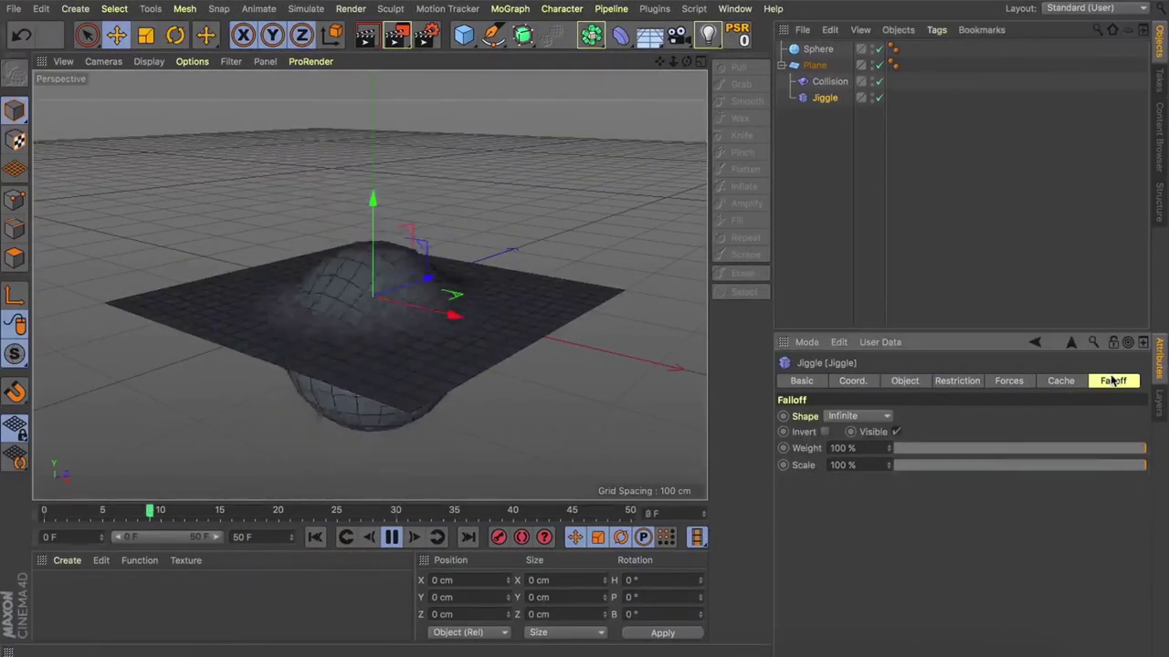
left_click(844, 417)
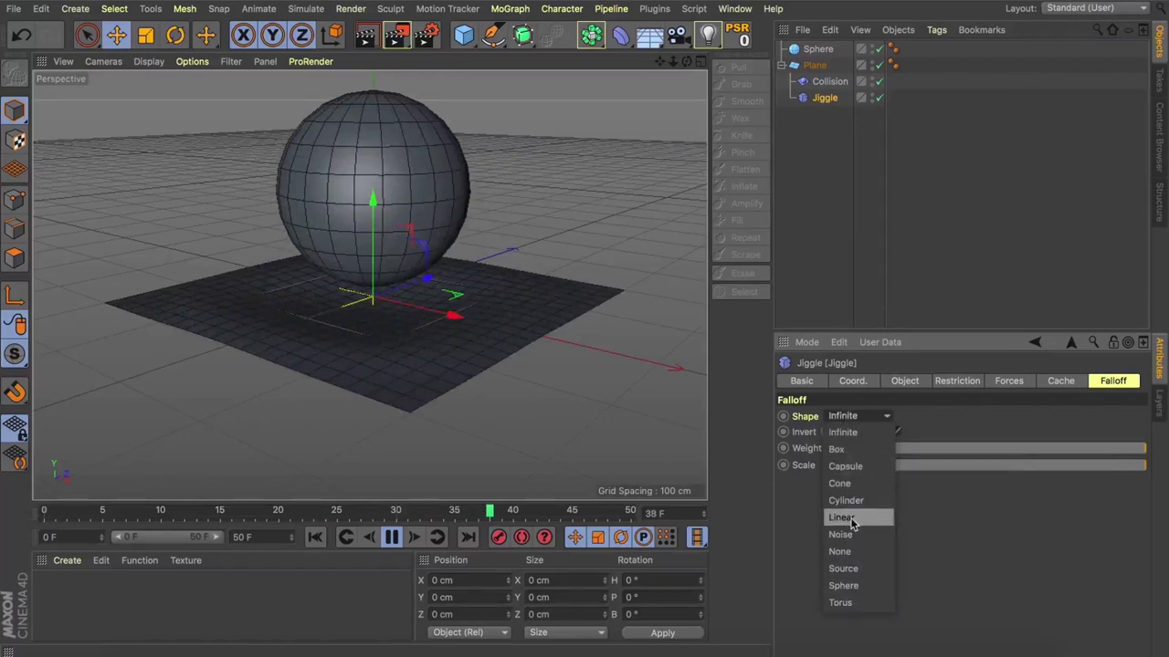
left_click(849, 585)
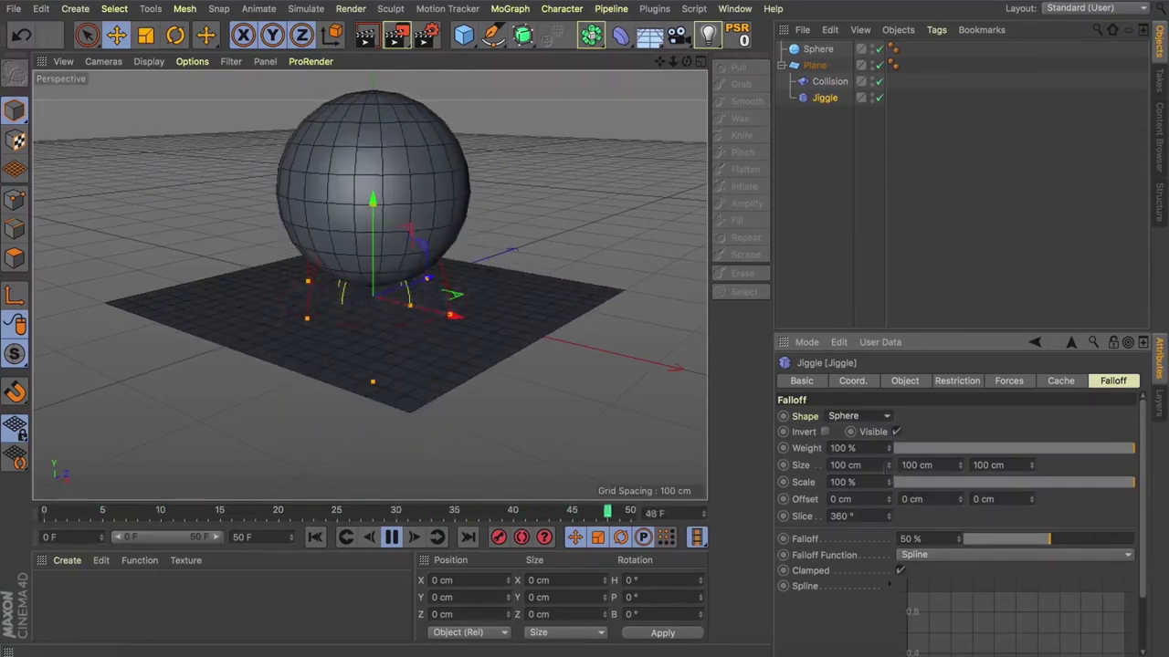
left_click(887, 463)
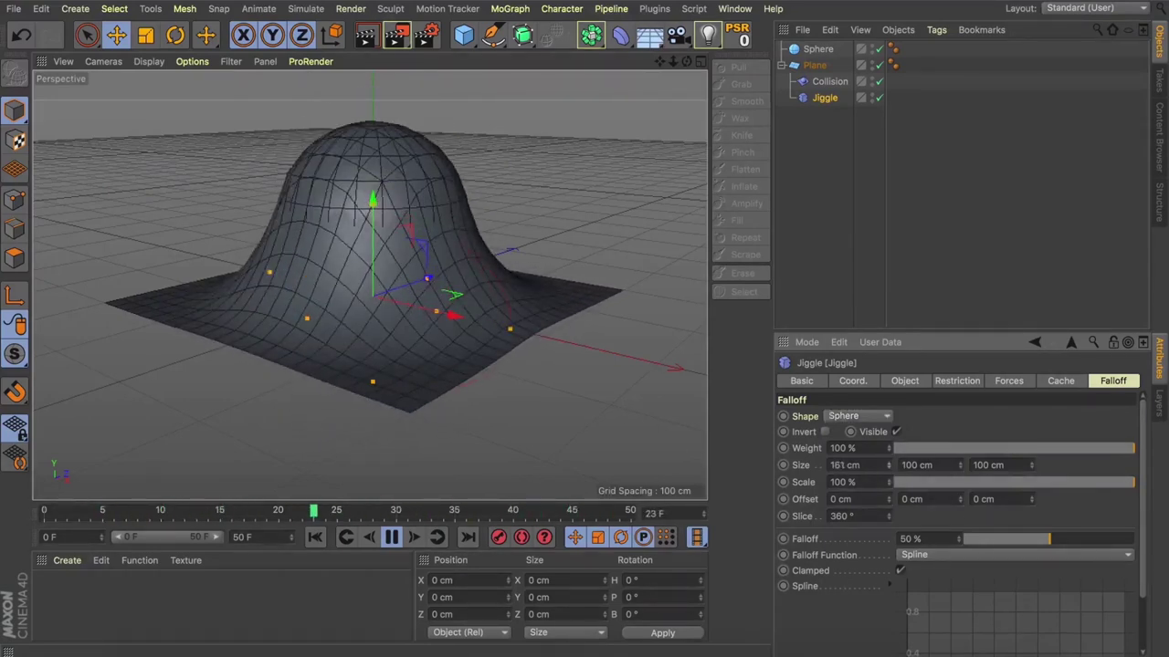
left_click_drag(886, 464, 886, 460)
left_click_drag(959, 465, 959, 421)
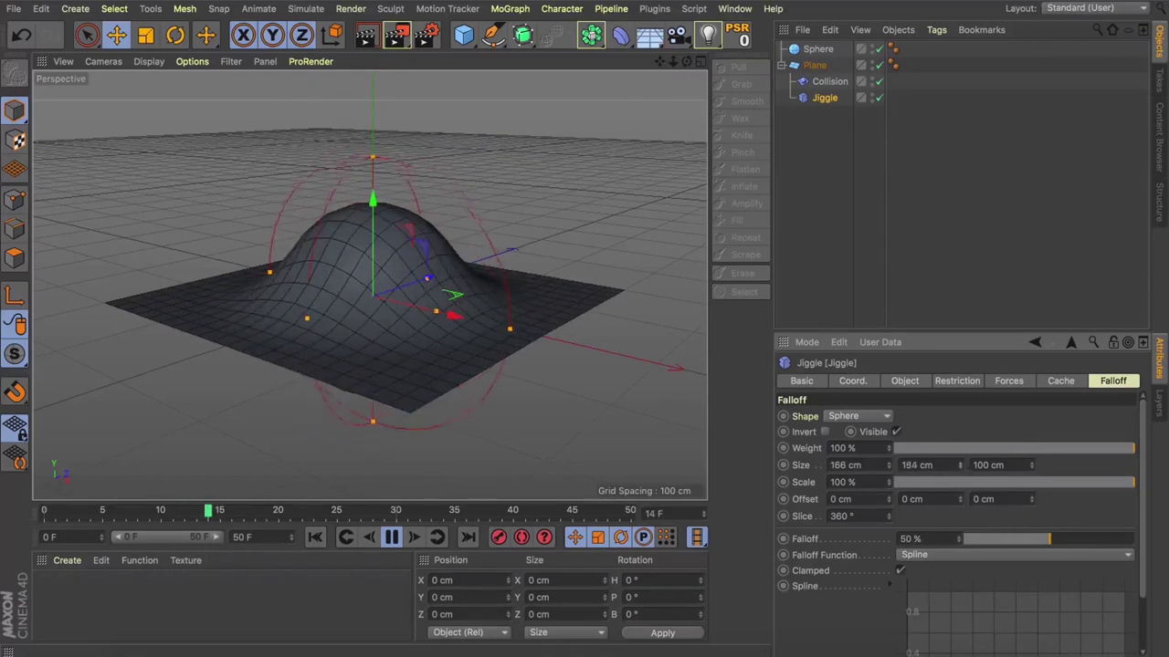
left_click_drag(960, 465, 960, 505)
left_click_drag(1031, 465, 1032, 406)
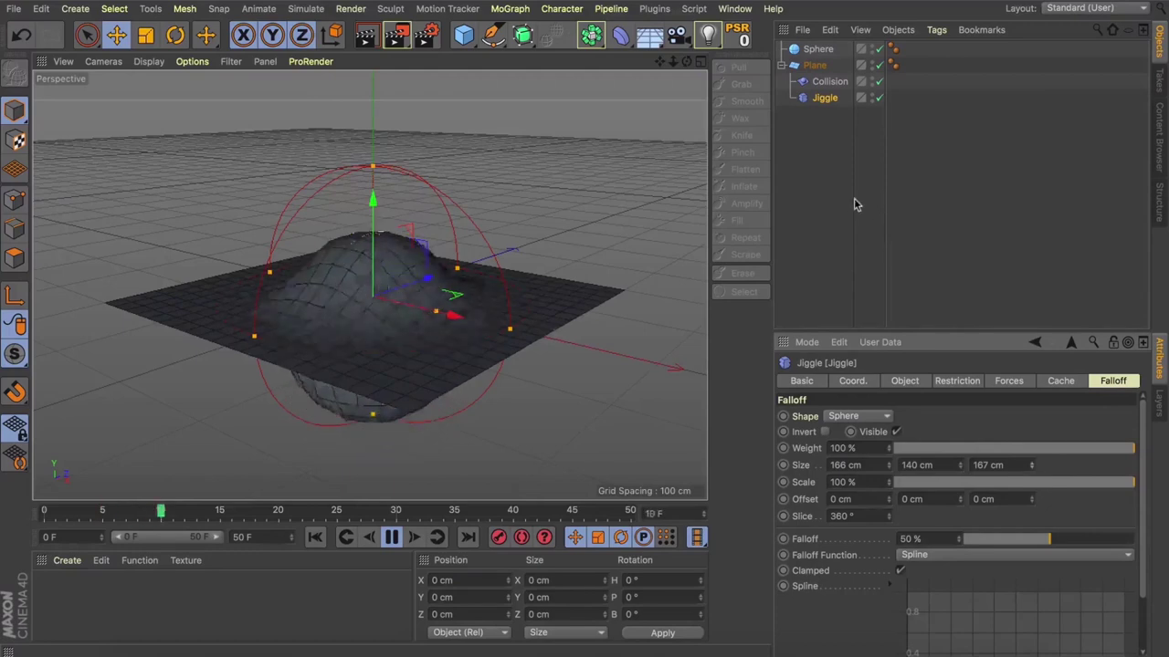
left_click(813, 173)
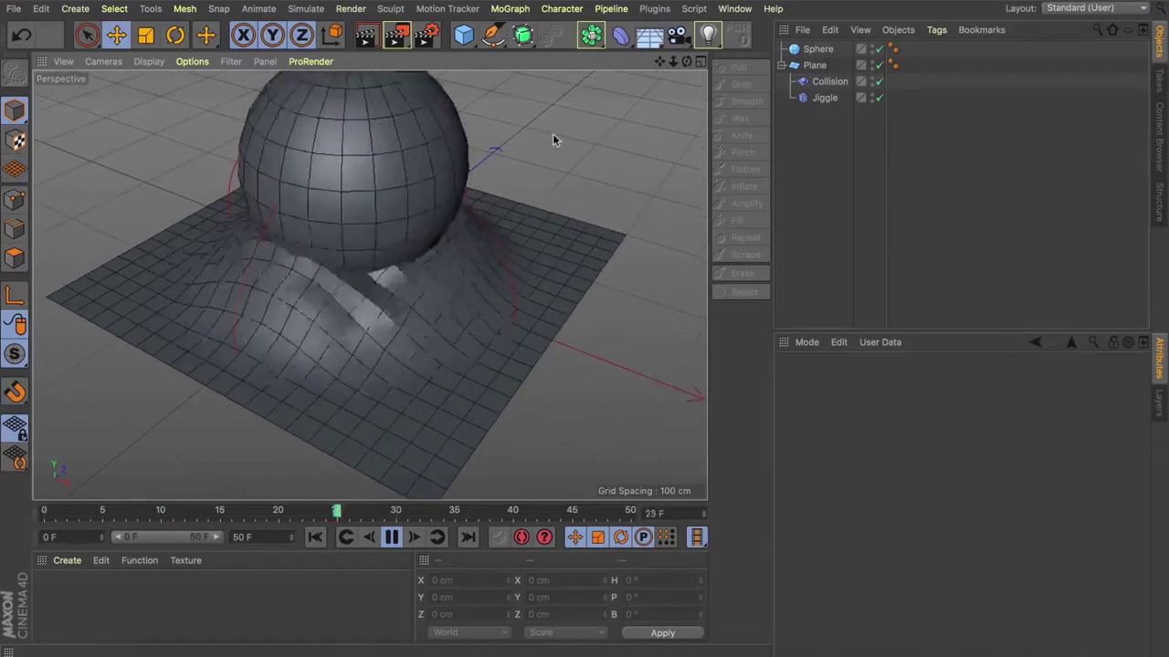
left_click_drag(687, 61, 680, 32)
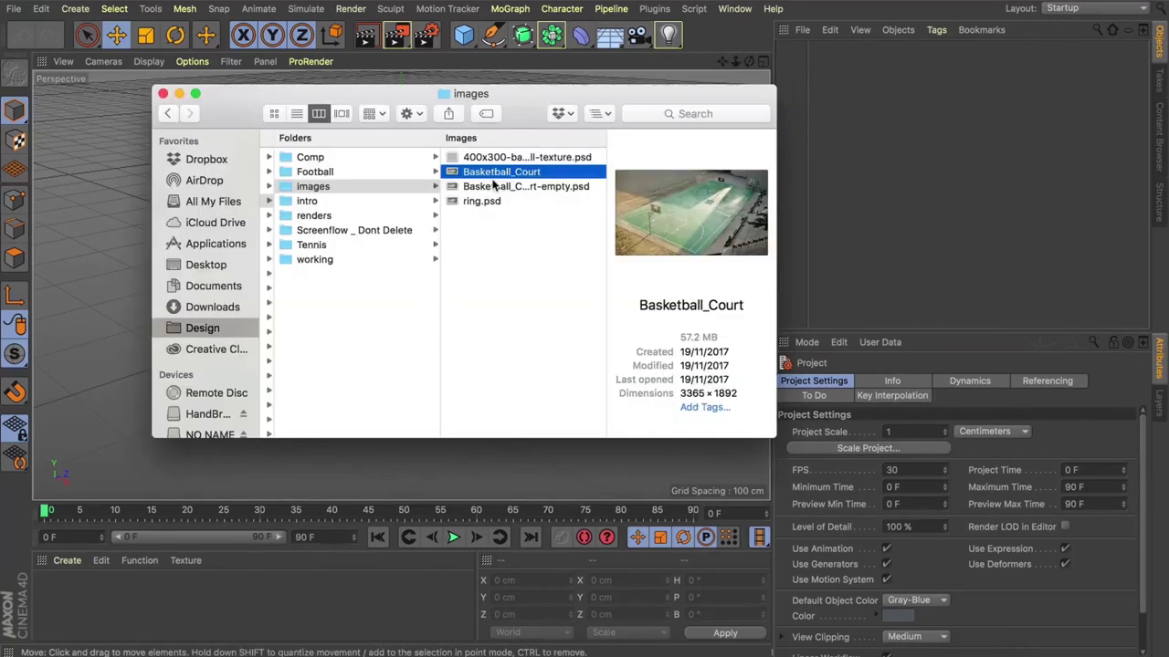
Step: Preview the Basketball_Court image and close the preview
key("space")
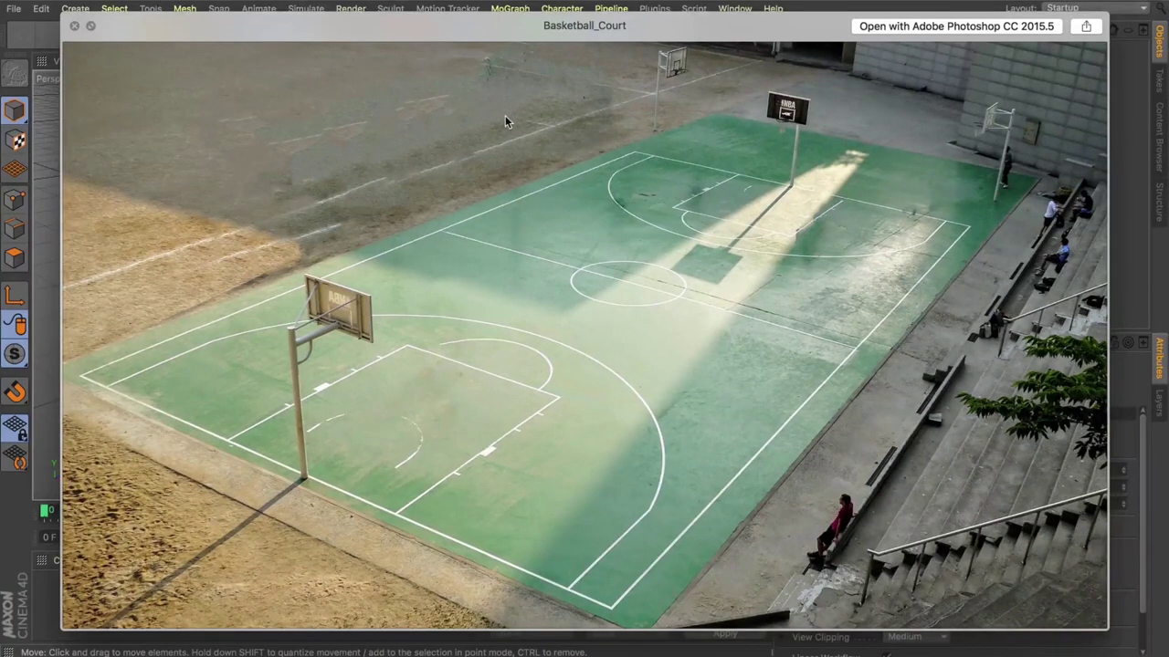
left_click_drag(510, 25, 498, 20)
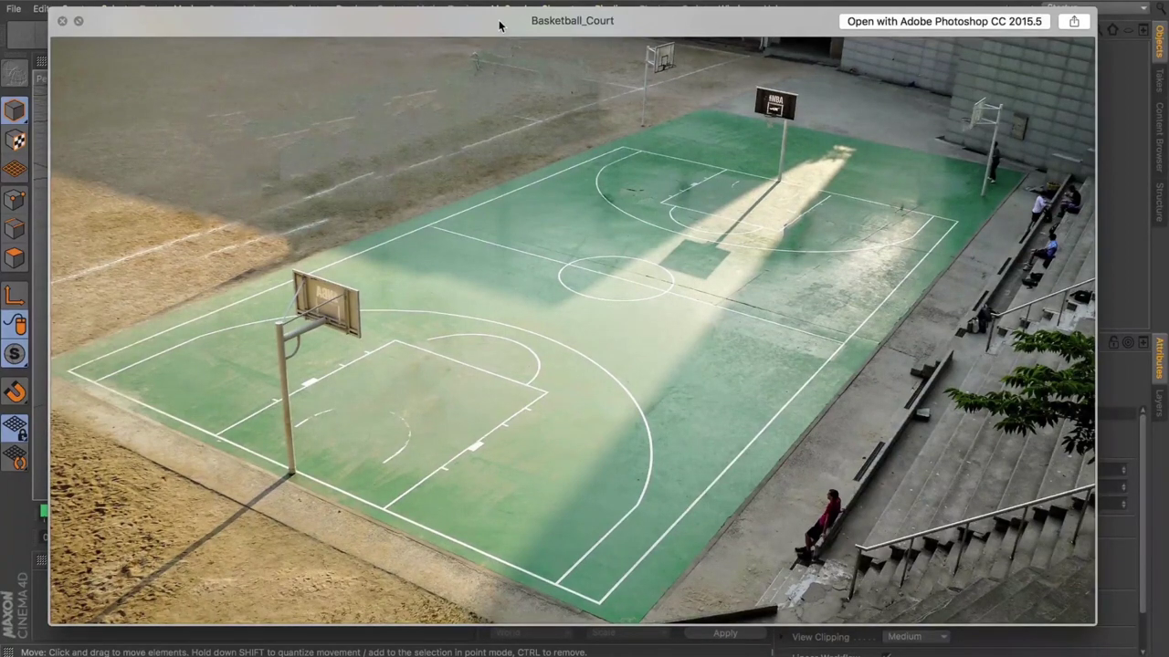
key("space")
Step: Add a Plane primitive to the empty scene
left_click(466, 34)
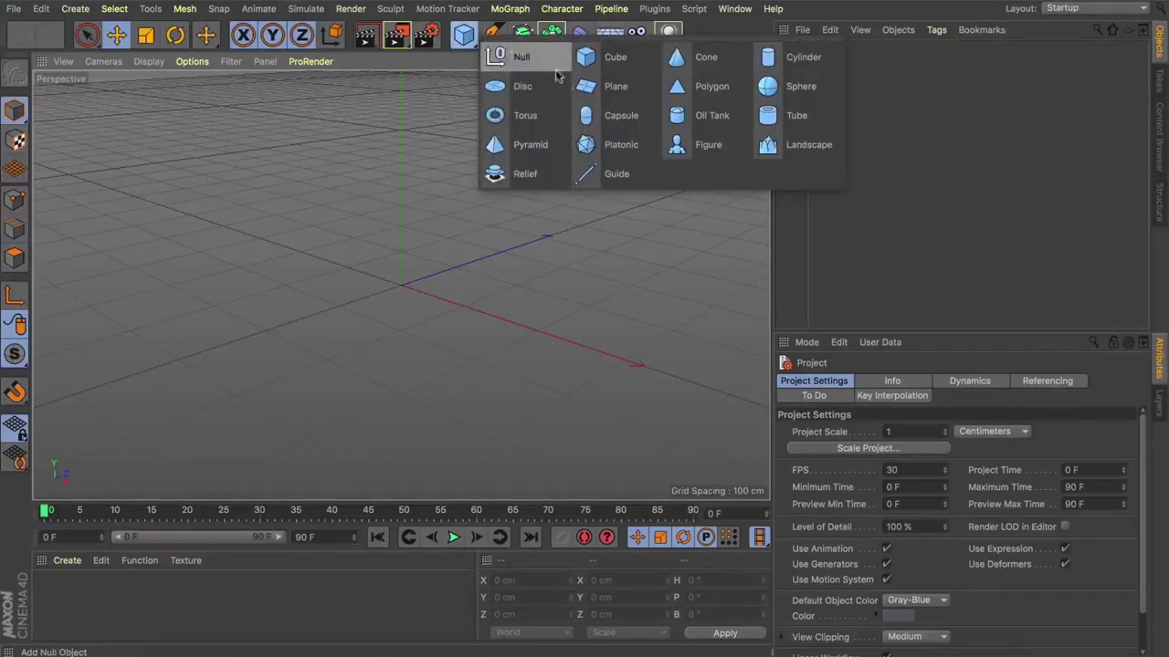
left_click(610, 85)
left_click_drag(748, 61, 718, 70)
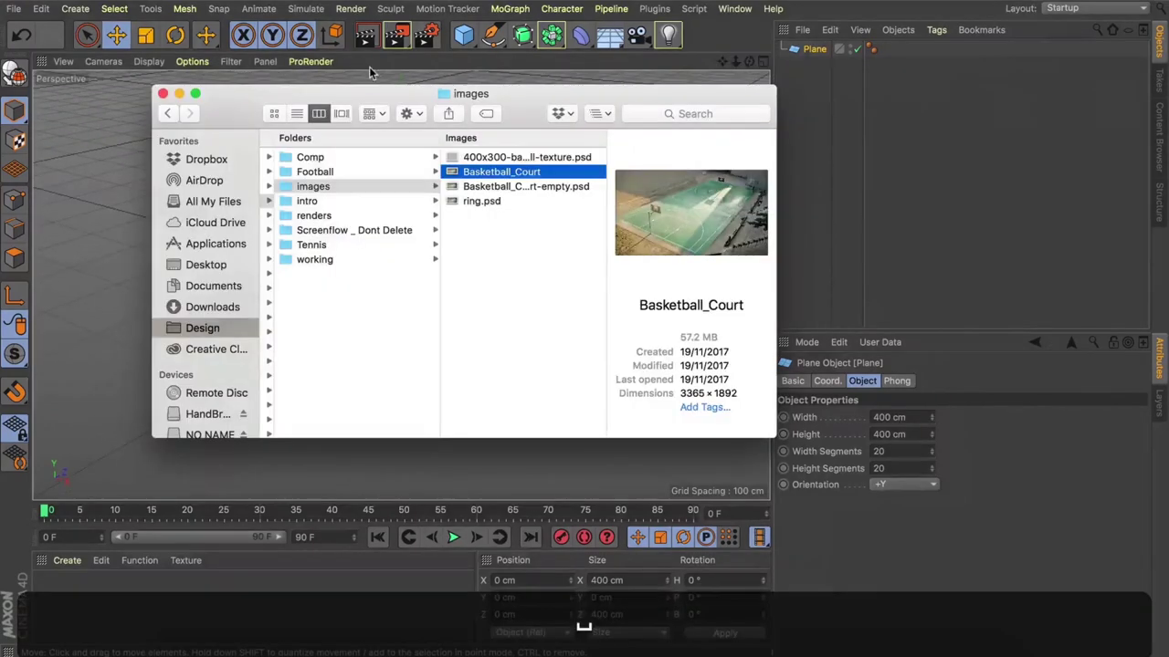
key("space")
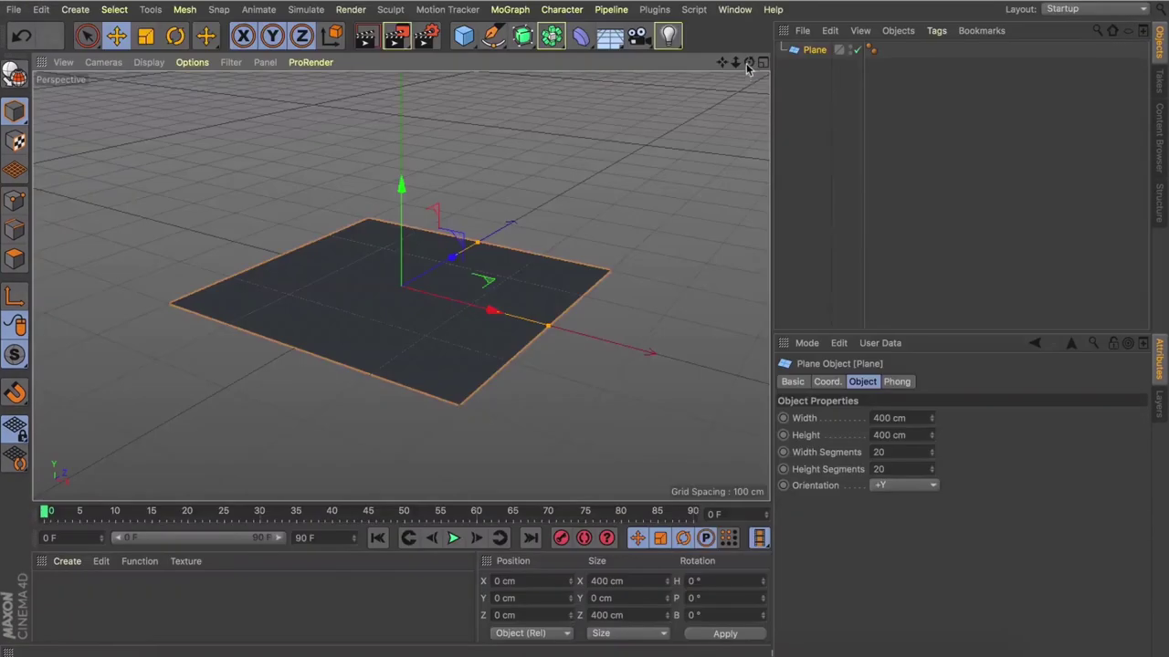
left_click_drag(749, 62, 748, 65)
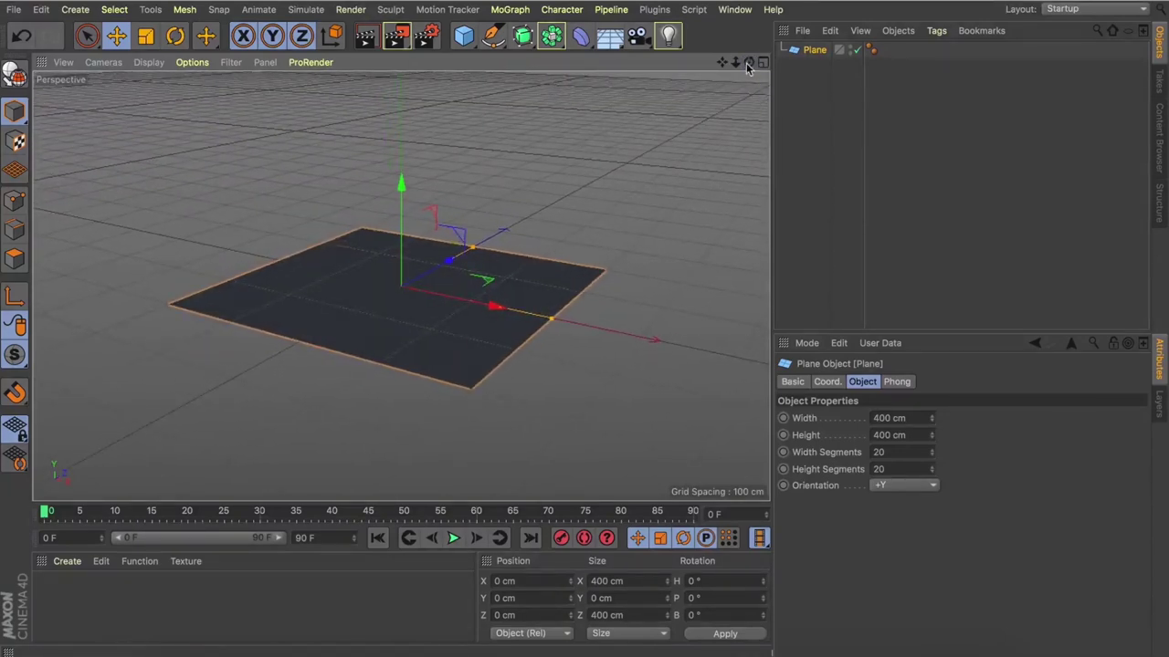
Step: Add a Camera object and give it a Camera Calibrator tag
left_click(636, 35)
left_click(937, 30)
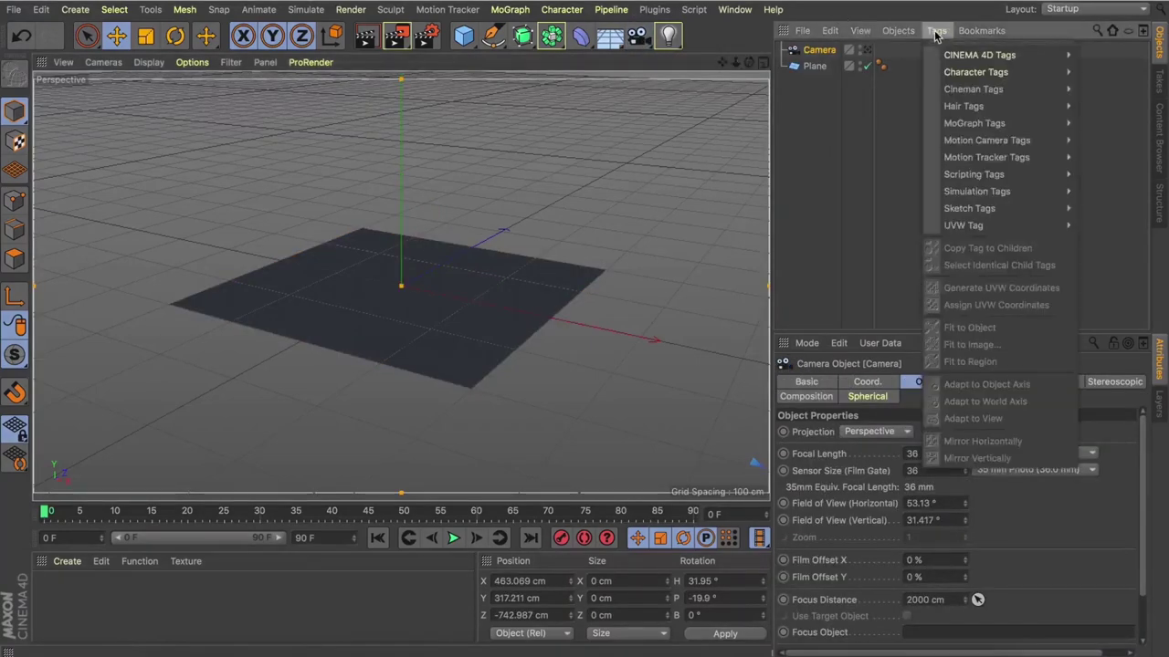
mouse_move(977, 55)
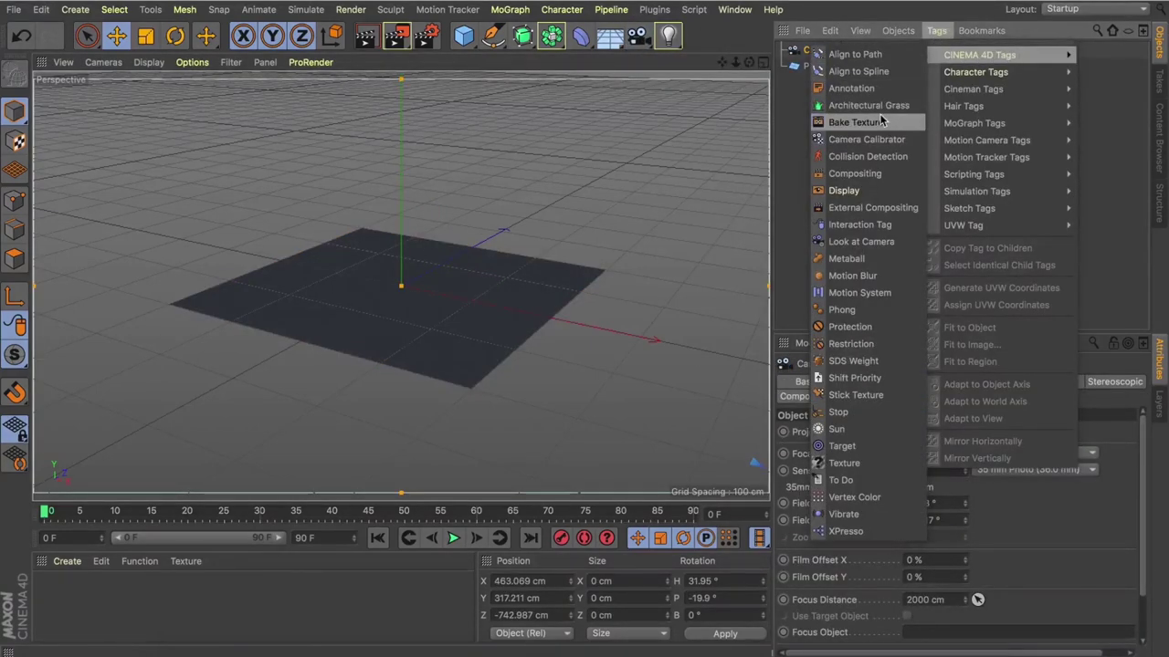
left_click(872, 138)
Step: Load the Basketball_Court image from the Basketball project's images folder into the Camera Calibrator
left_click(839, 381)
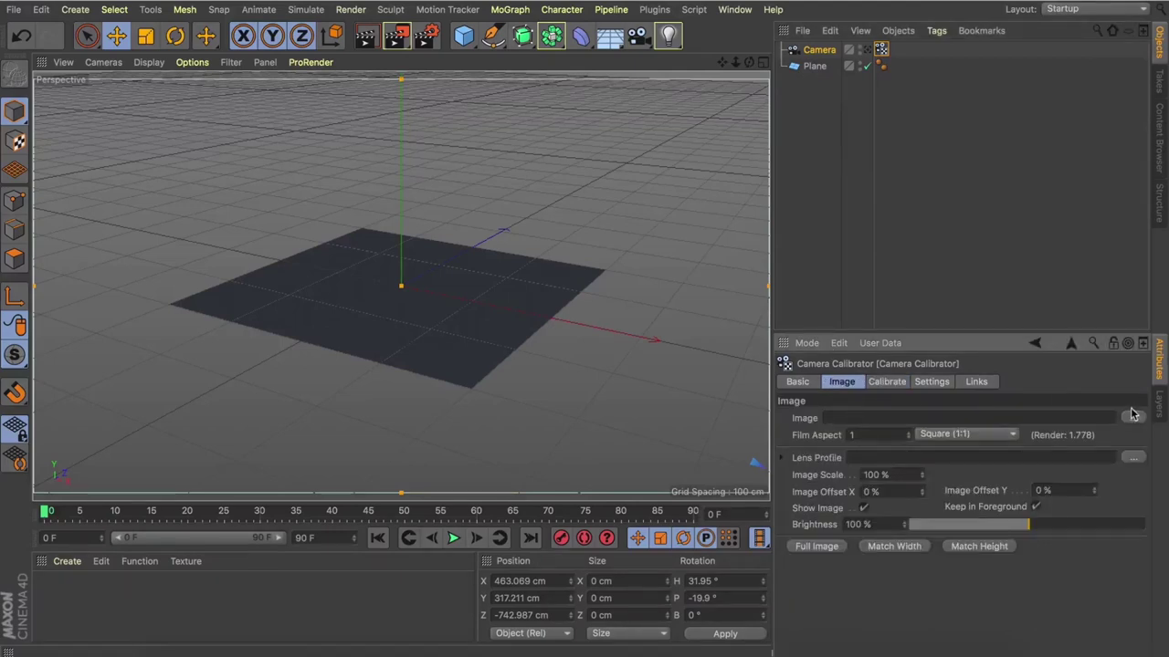
left_click(1132, 419)
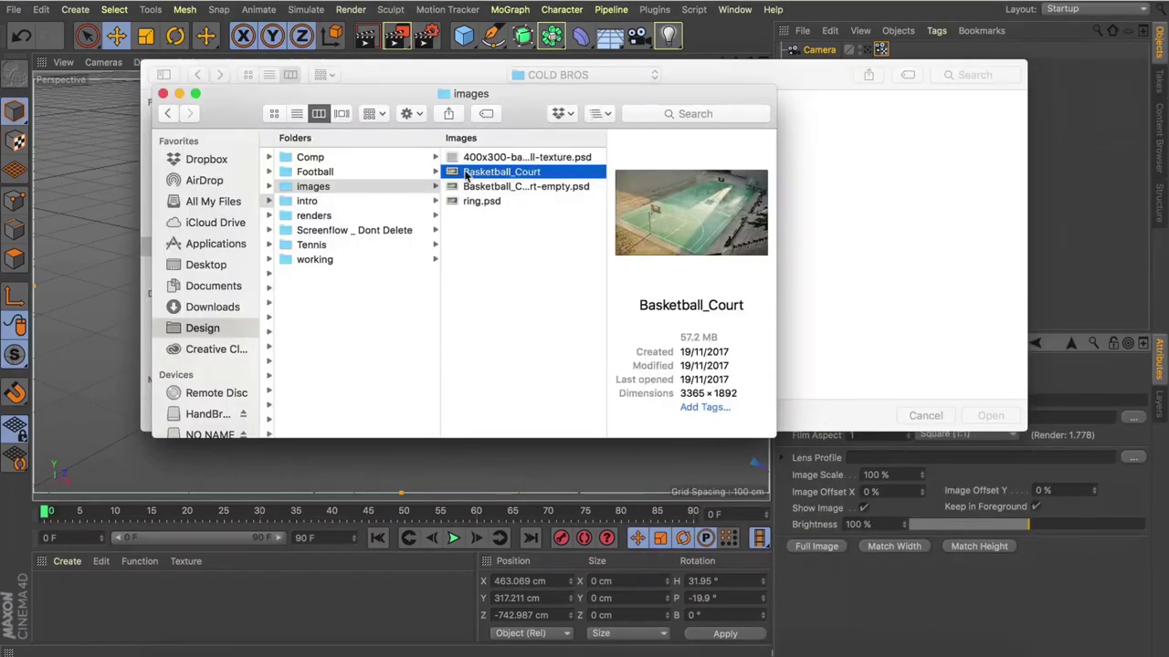
left_click_drag(465, 173, 804, 210)
left_click(991, 416)
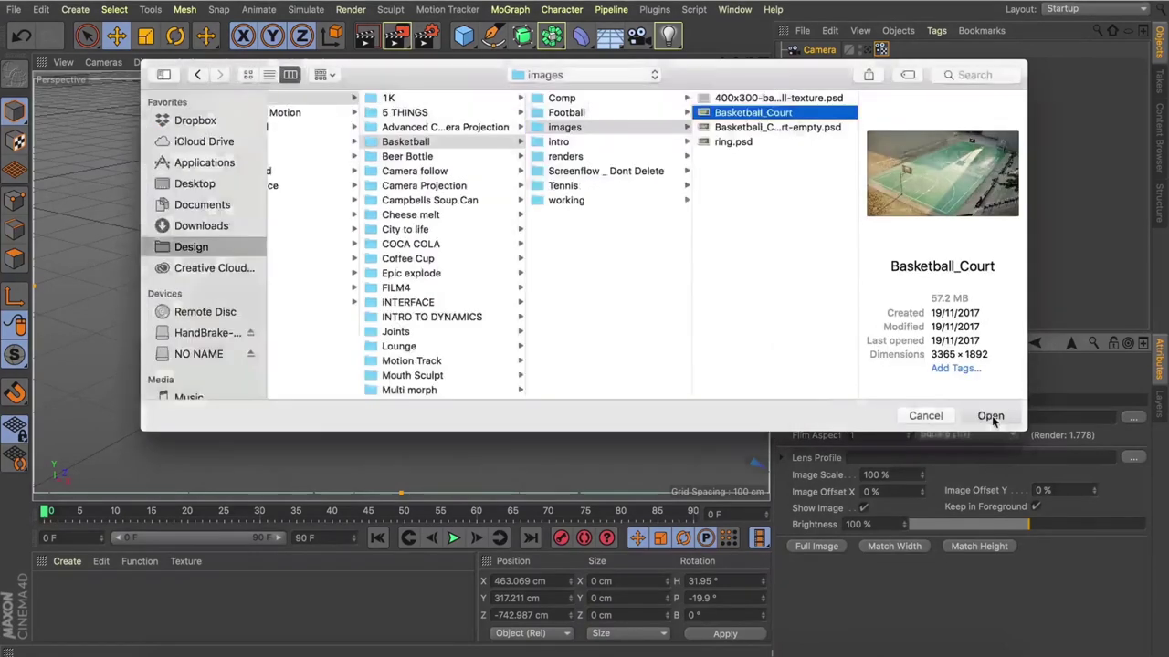
left_click(991, 416)
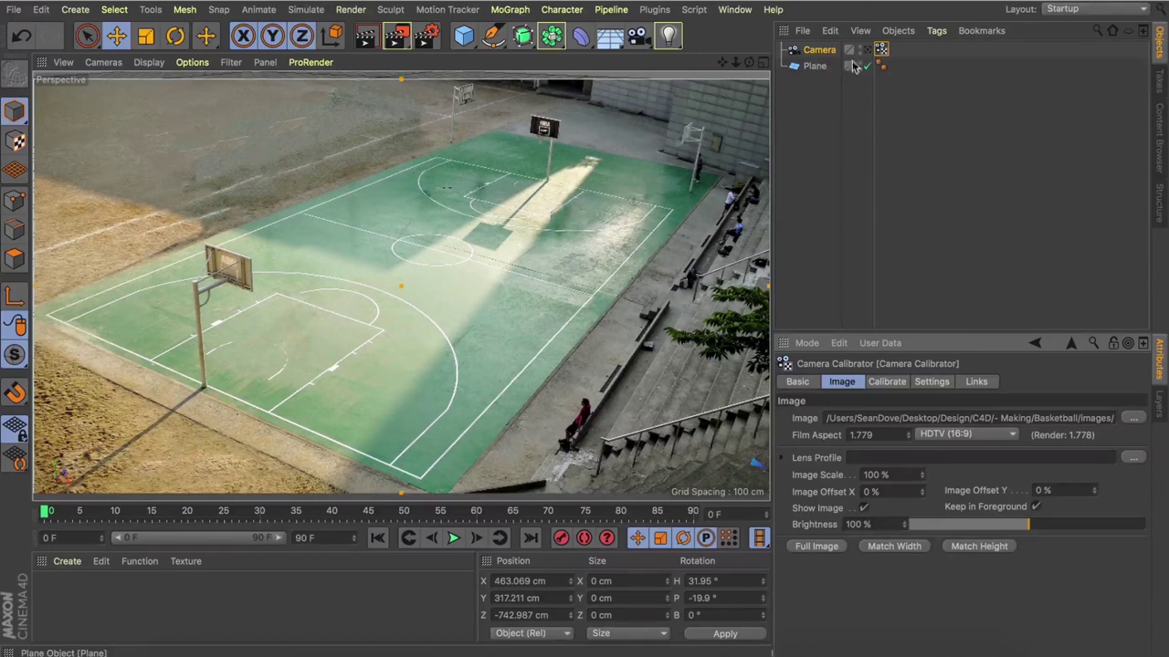
left_click(900, 104)
left_click(881, 51)
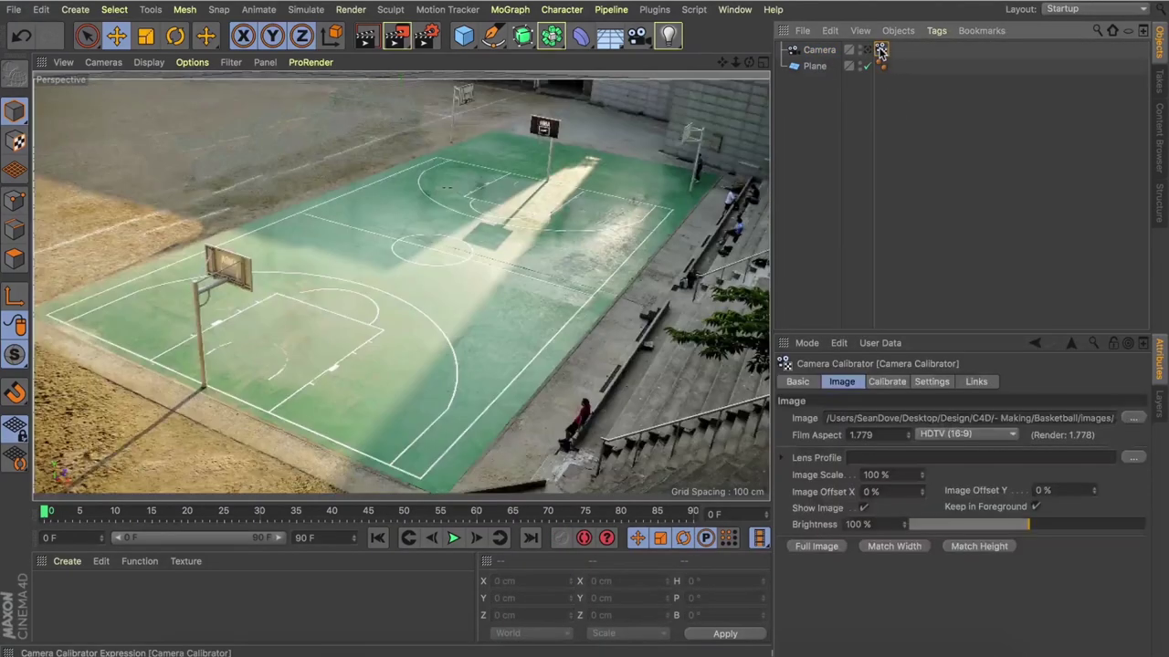
left_click(883, 93)
left_click(881, 51)
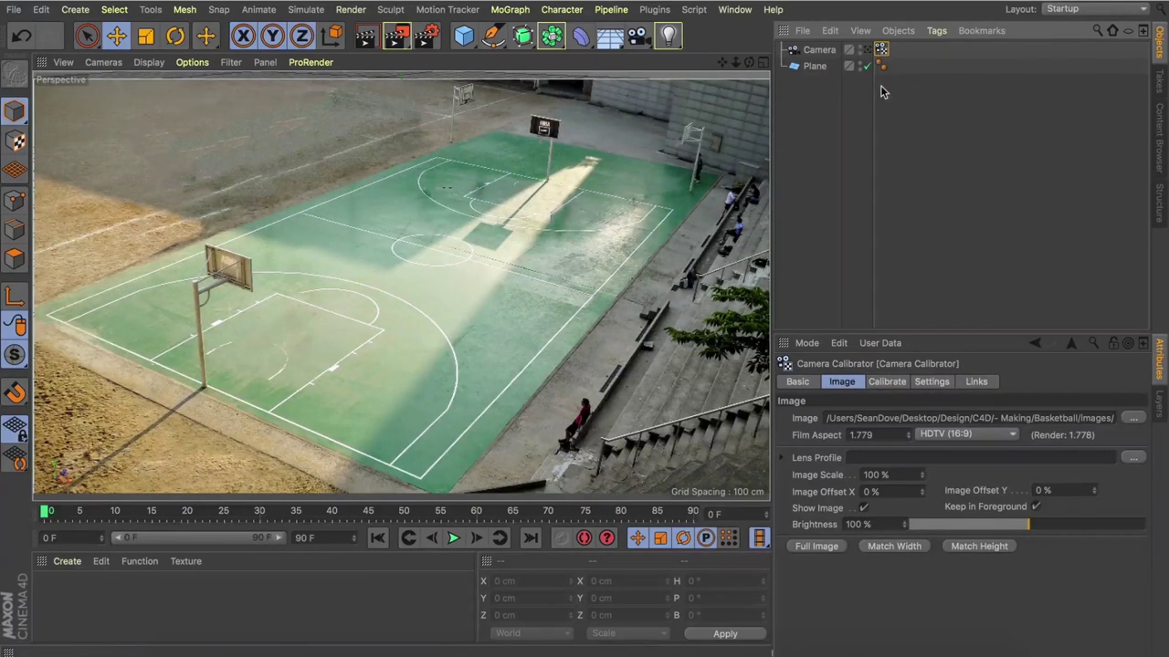
left_click(882, 90)
Step: Create a camera mapping tag and a background object from the Camera Calibrator tag's calibration settings
left_click(881, 49)
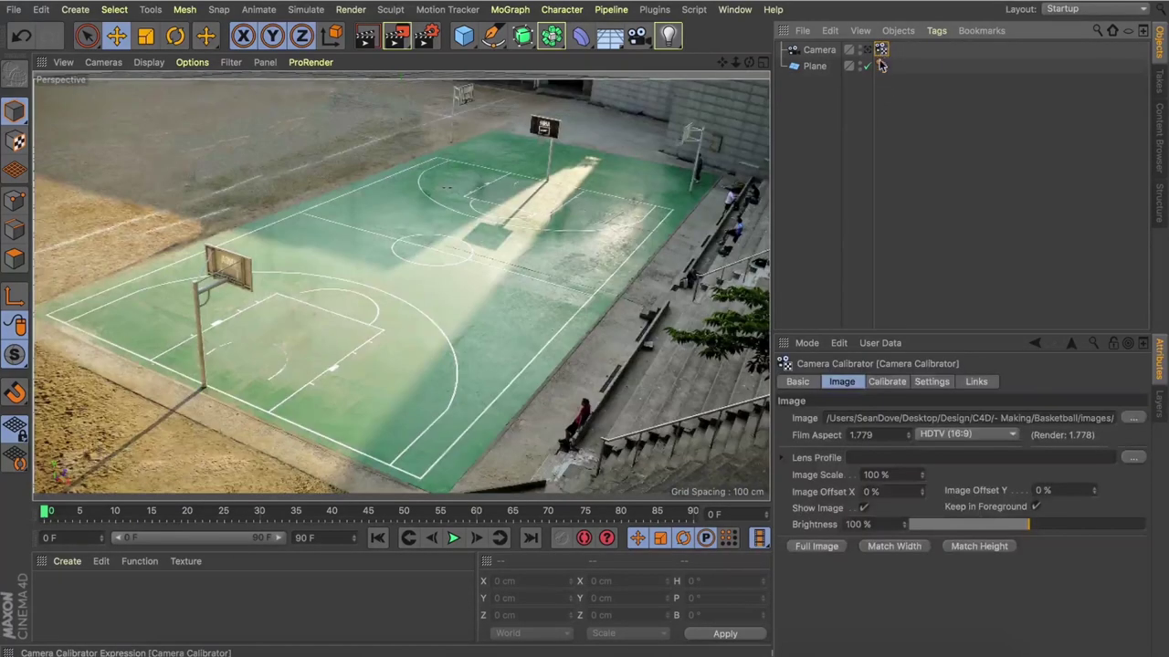
left_click(887, 381)
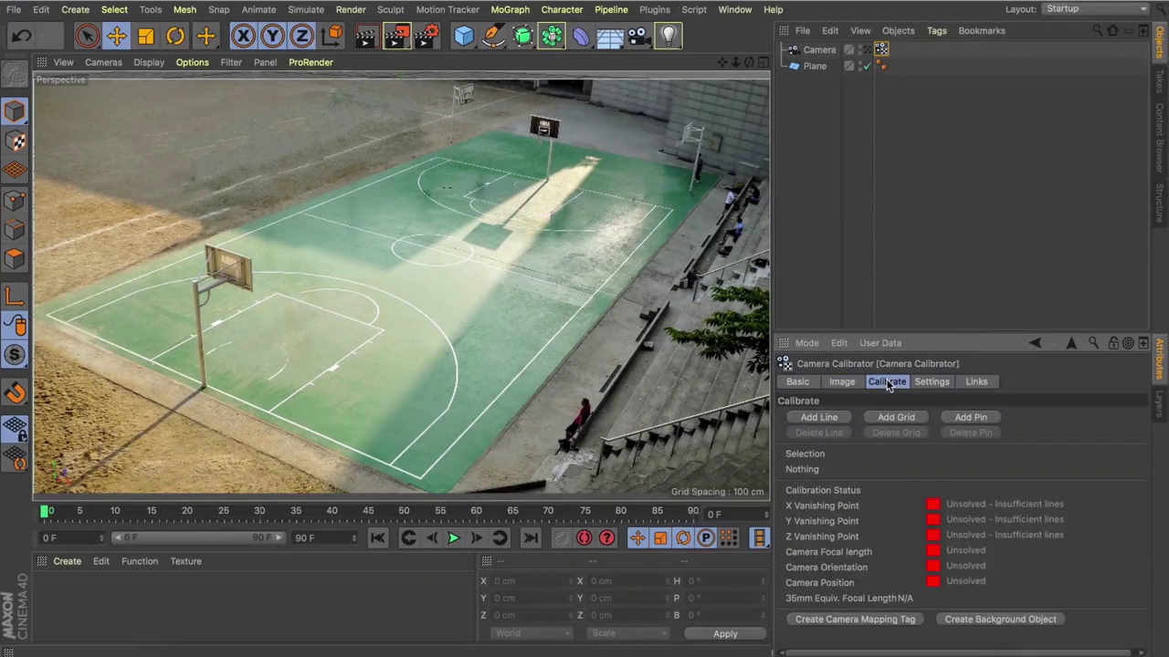
left_click(838, 620)
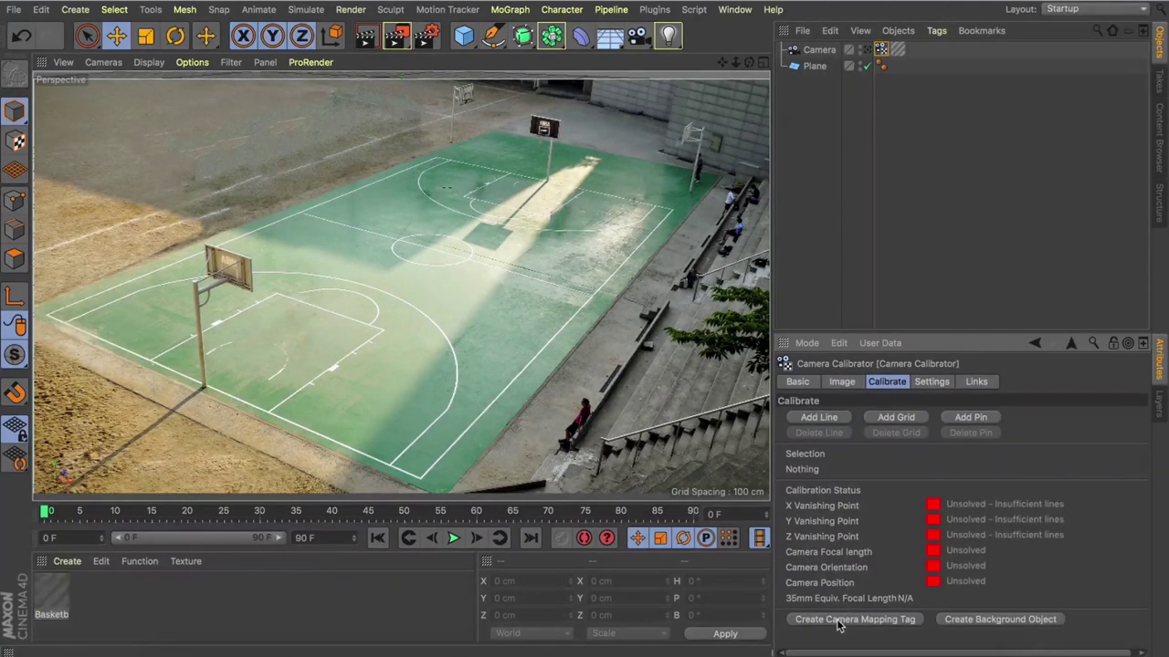
left_click(975, 621)
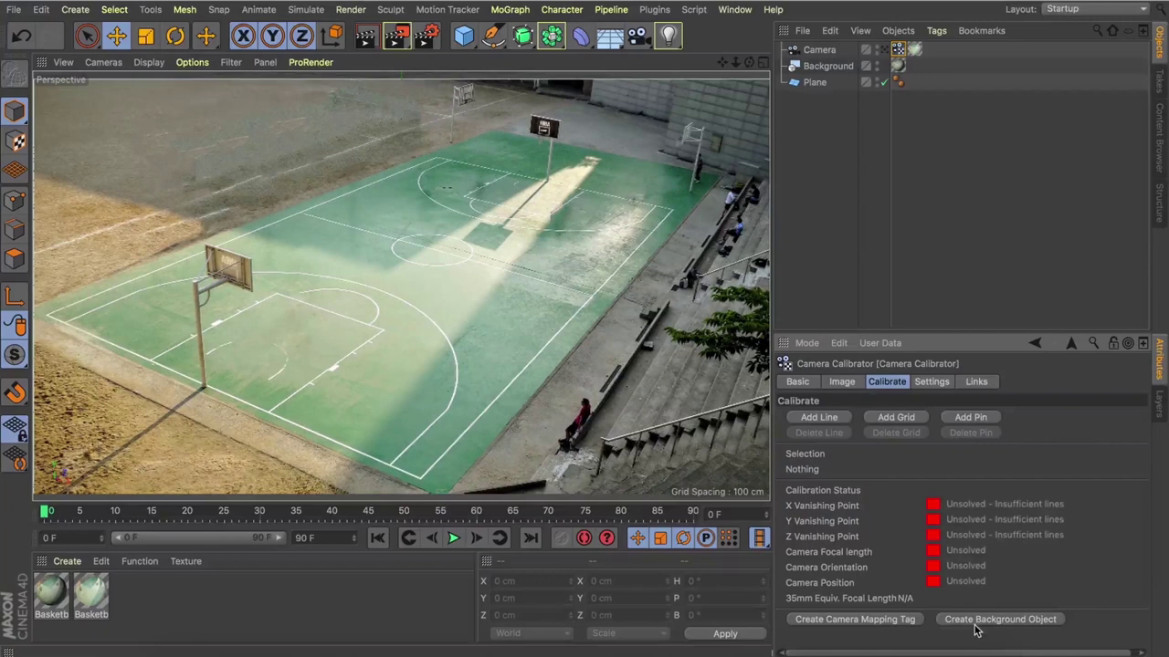
Step: Select the Camera's Basketball_Court texture tag and examine the plane against the background from outside the camera view
left_click(914, 49)
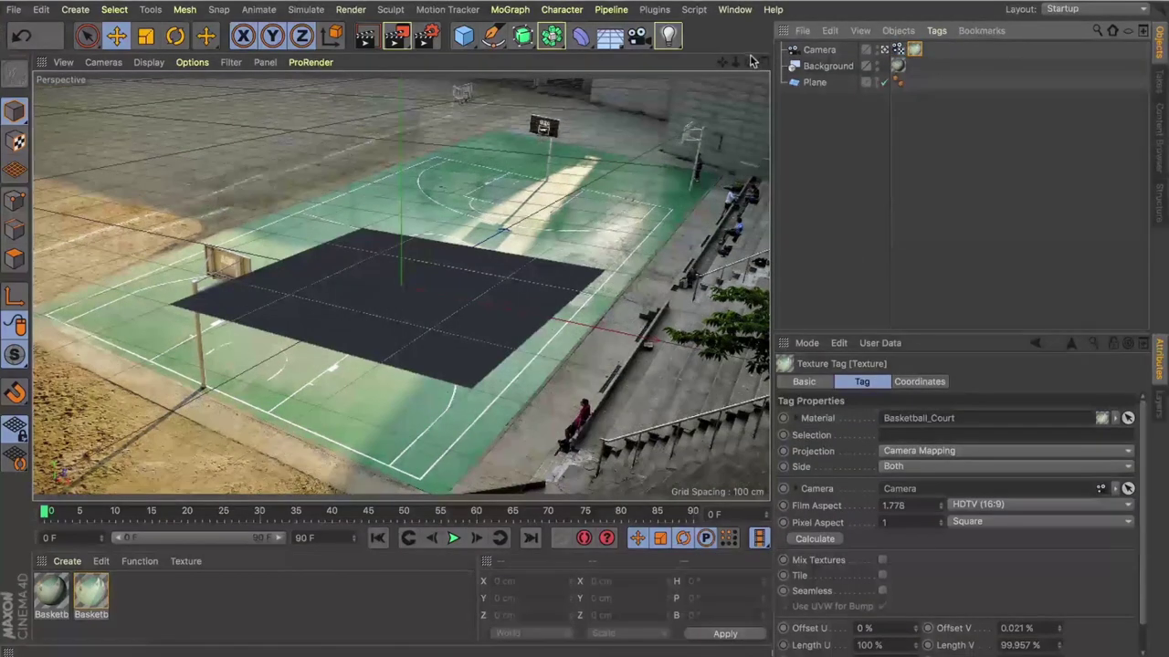
mouse_move(749, 62)
left_mouse_down()
mouse_move(730, 94)
mouse_move(751, 58)
left_mouse_up()
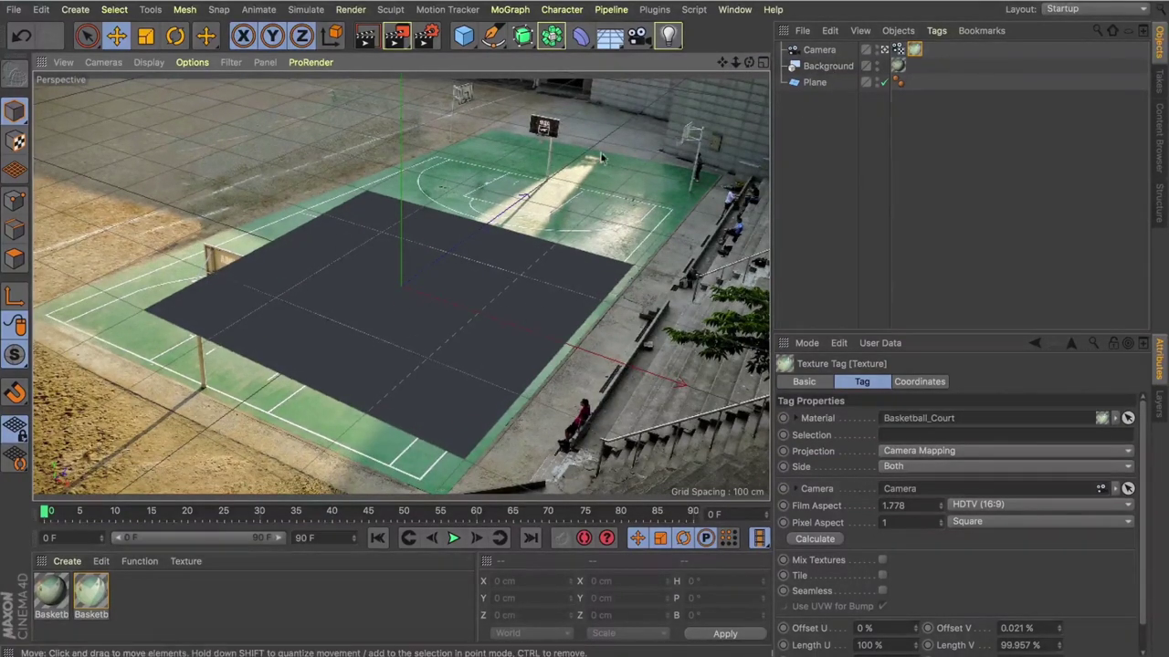
left_click_drag(749, 62, 750, 56)
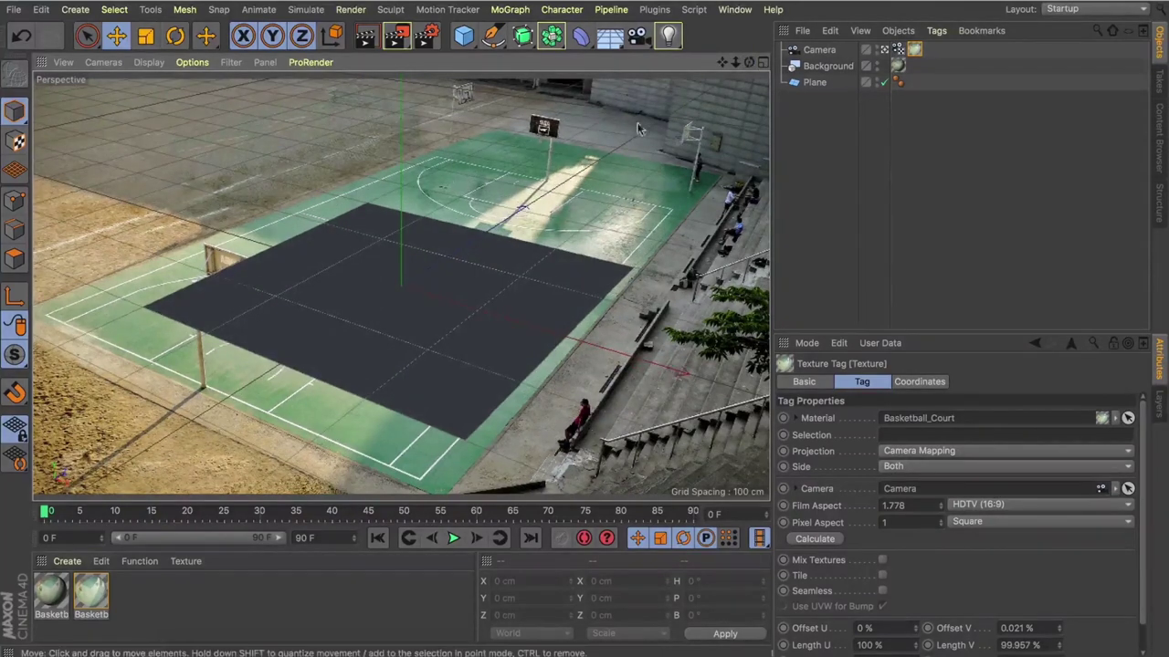
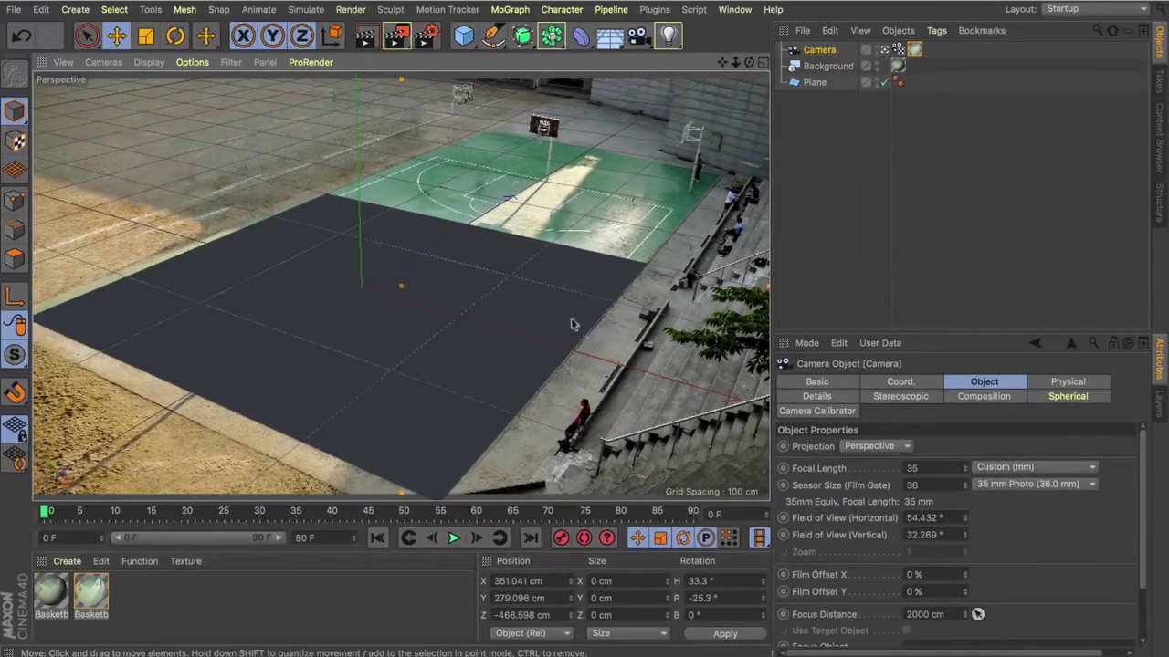
Step: Place the Plane first in the object list, group it under a Null, and copy the Camera's Basketball_Court texture tag onto the Null
left_click_drag(815, 83, 817, 50)
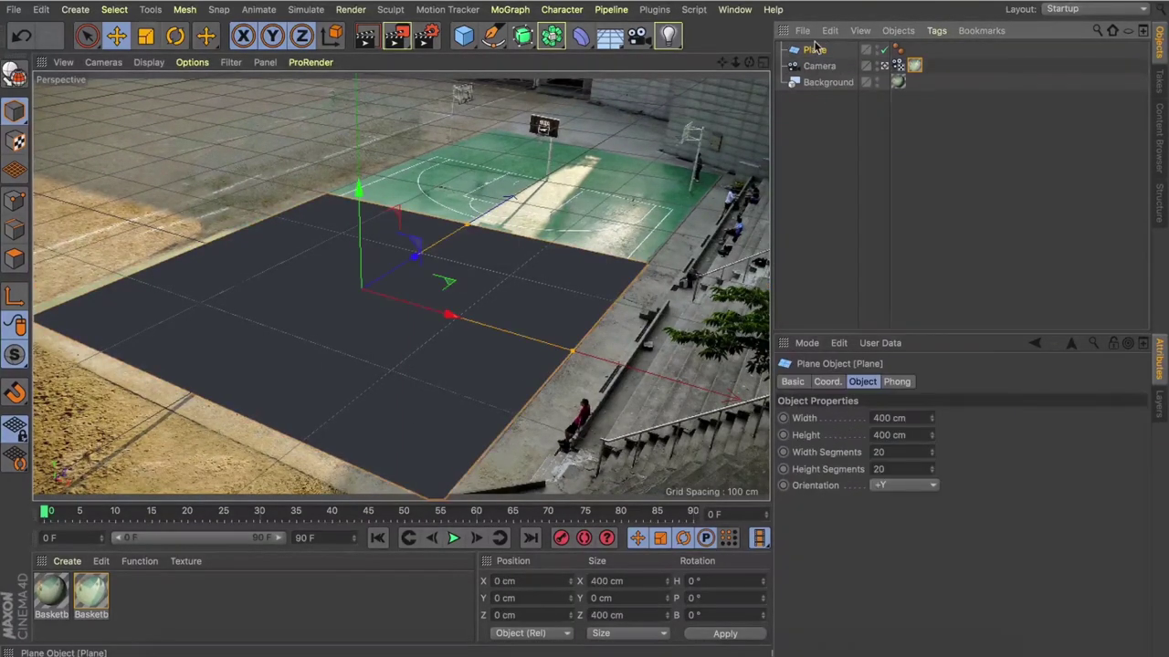
key("alt+g")
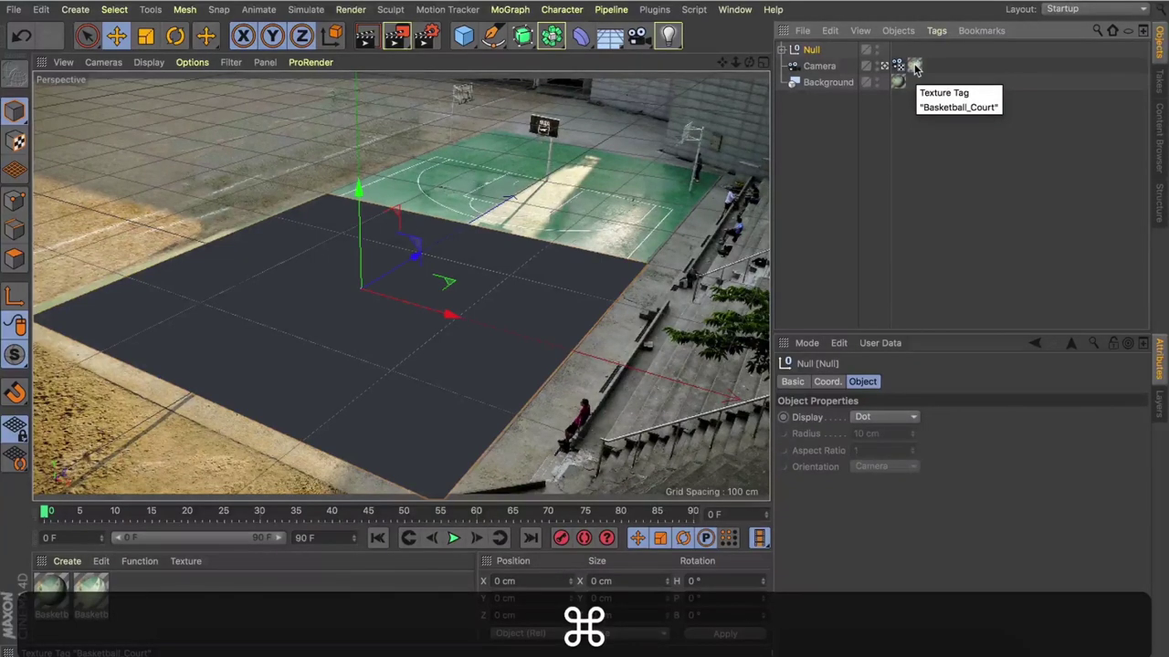
left_click_drag(916, 68, 819, 51, "super")
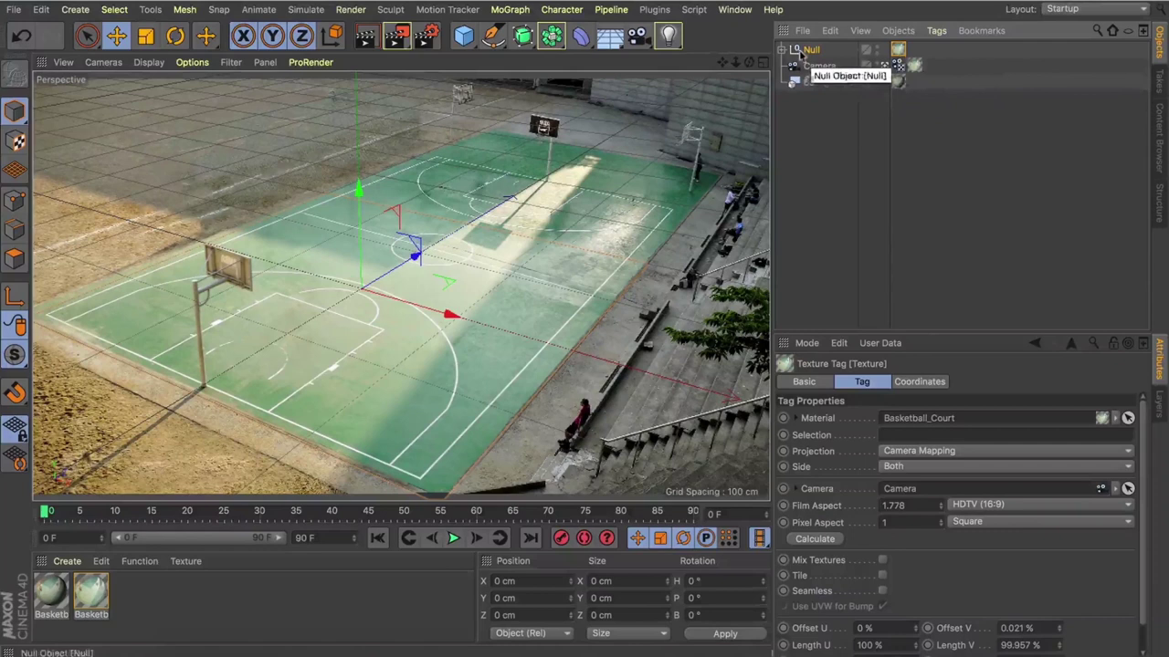
Step: Shift the Plane inside the Null to about Z 123 cm and scale it up to about 2903 cm square
left_click(782, 49)
left_click(810, 67)
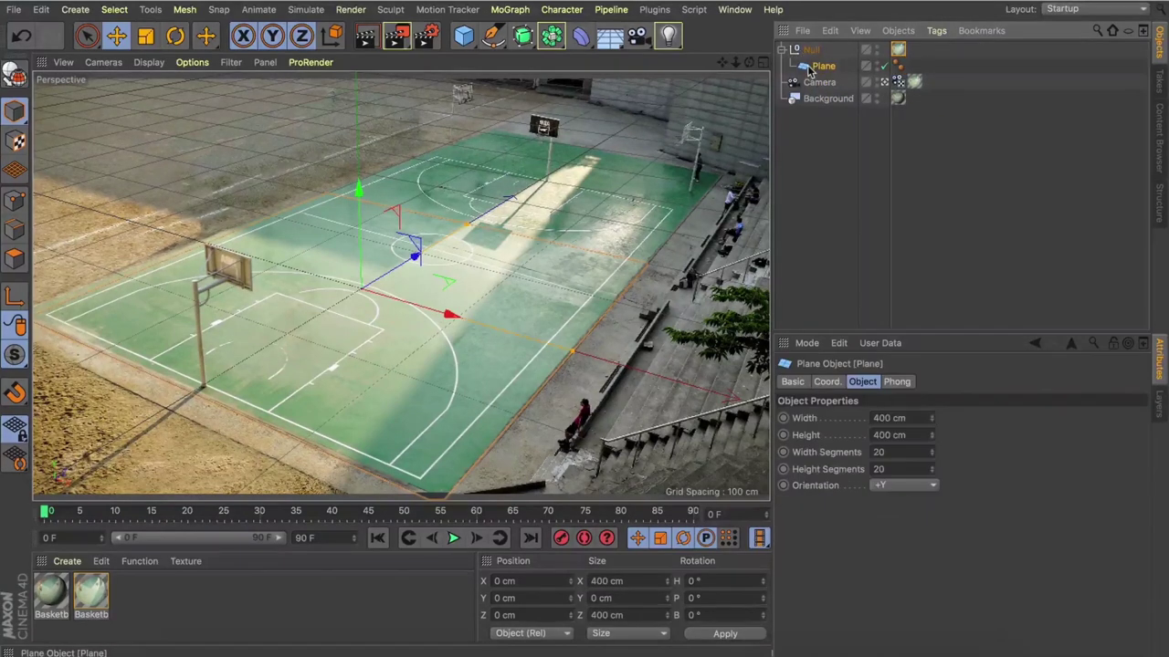
left_click_drag(398, 268, 574, 105)
key("t")
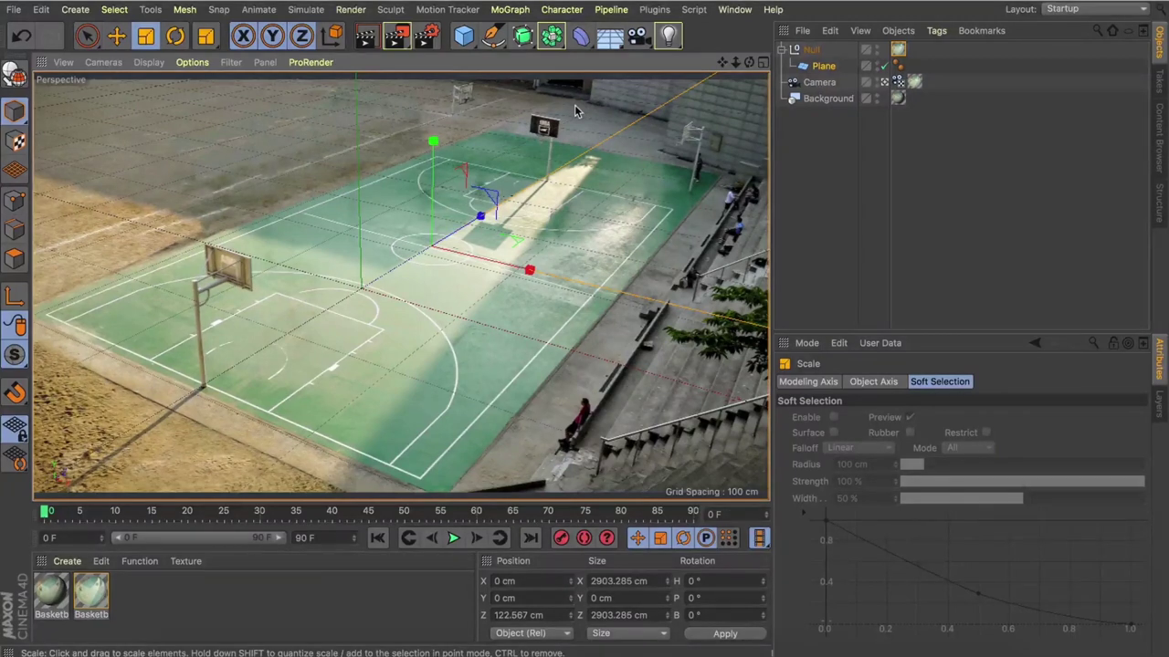
Step: Show the viewport shading with lines and set the Plane's width and height segments to 80 each
key("b")
left_click(820, 67)
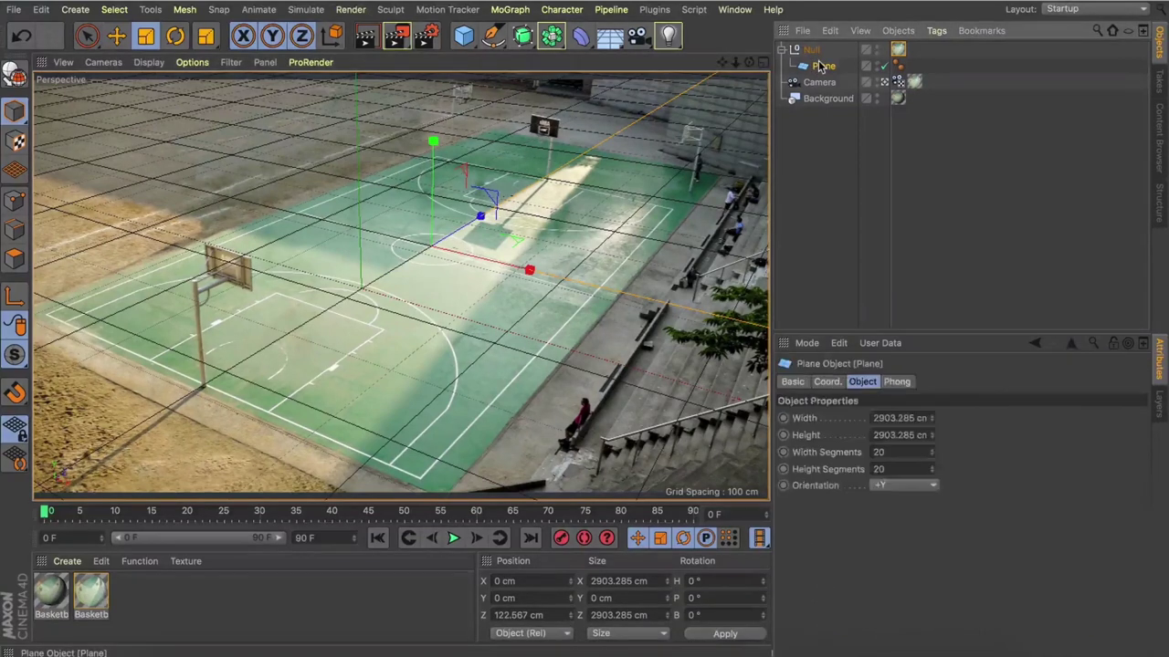
double_click(890, 452)
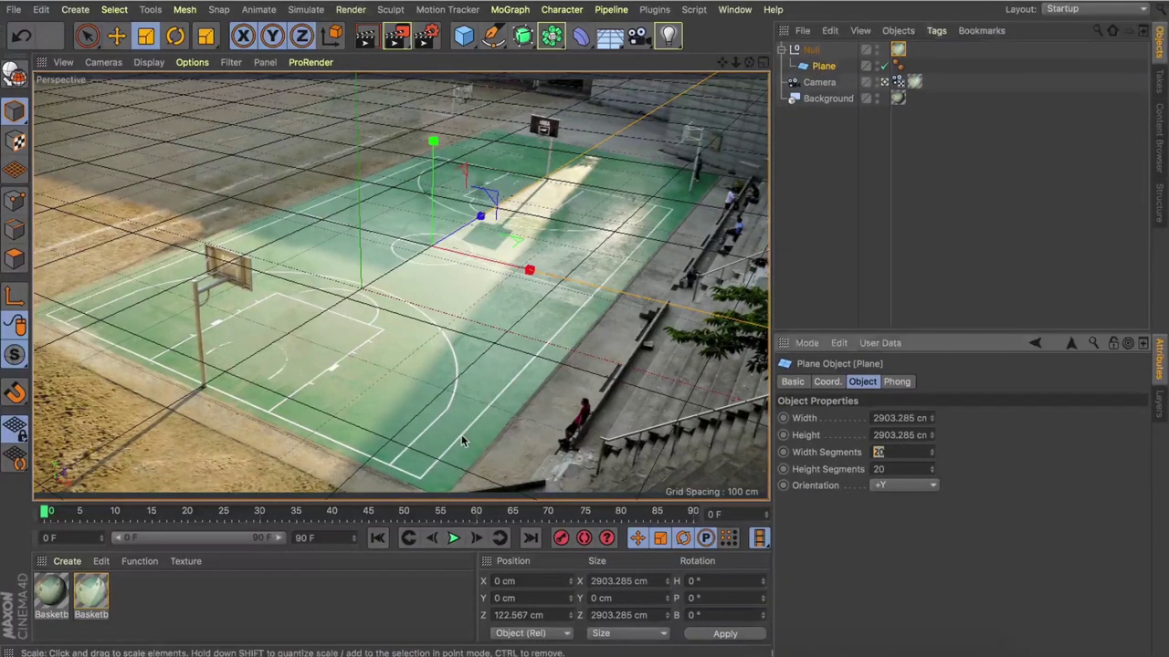
type("80")
key("Tab")
type("80")
key("Tab")
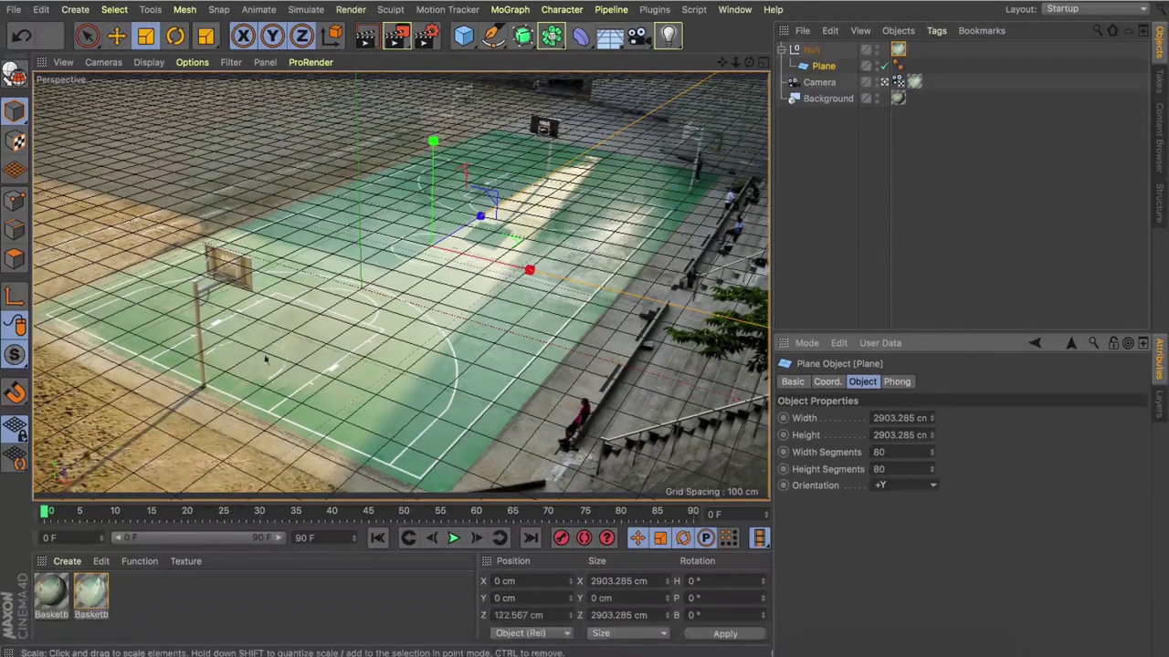
Step: Deselect the Plane, leave the Camera's view, and switch the viewport to Gouraud Shading without lines
left_click(838, 219)
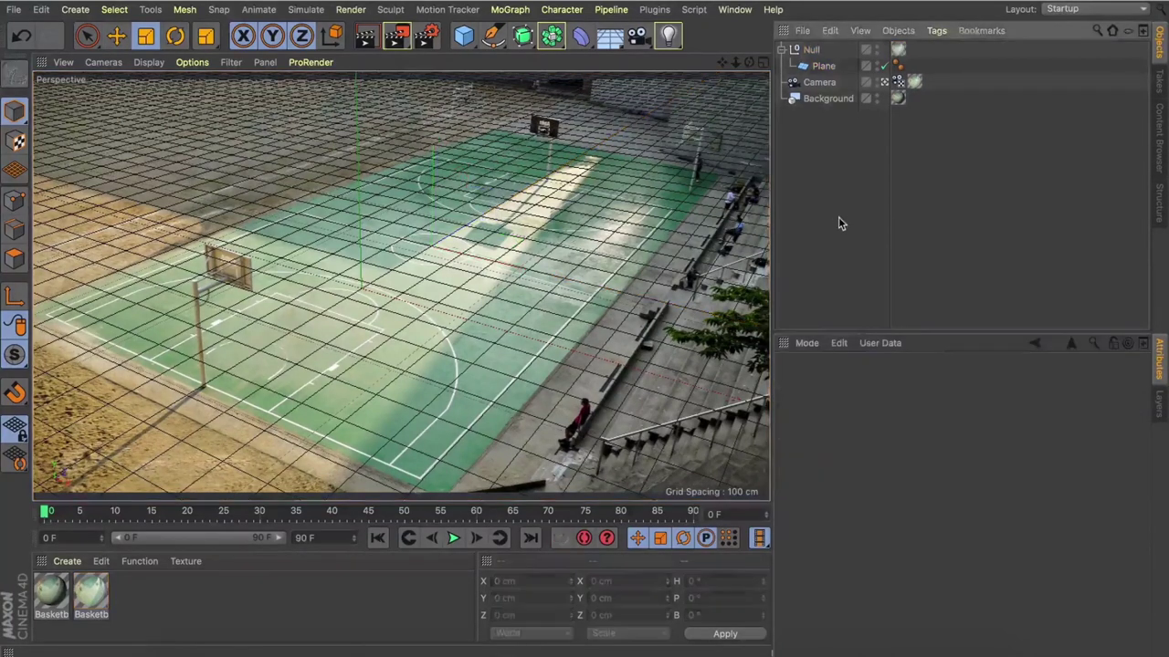
left_click(883, 83)
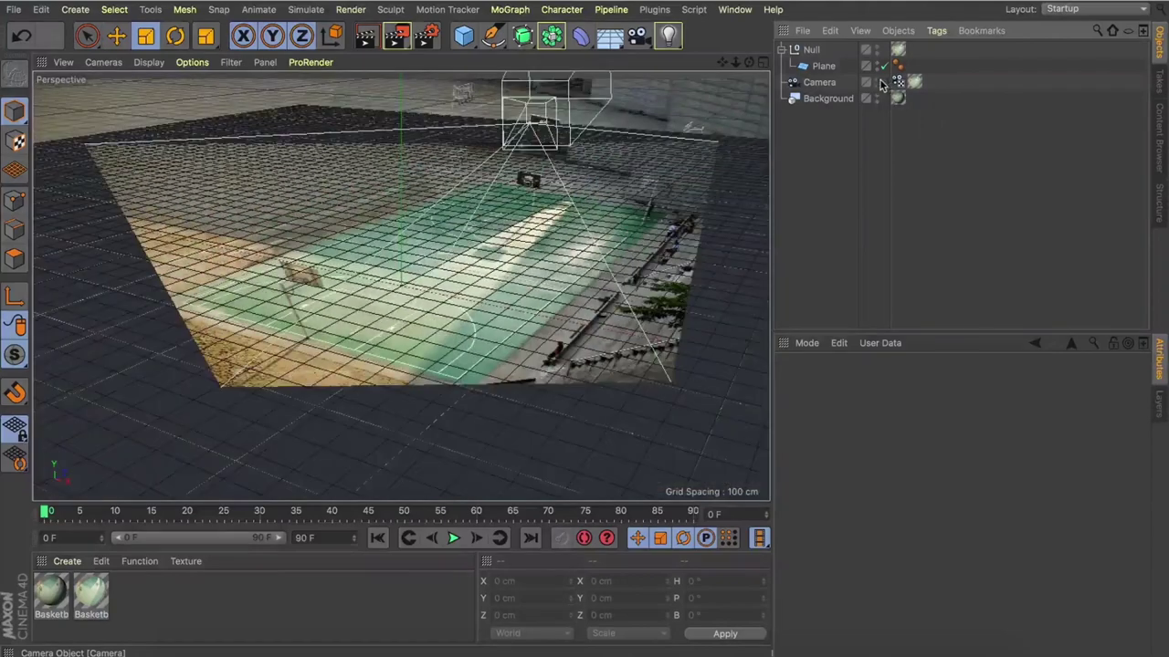
key("n")
key("a")
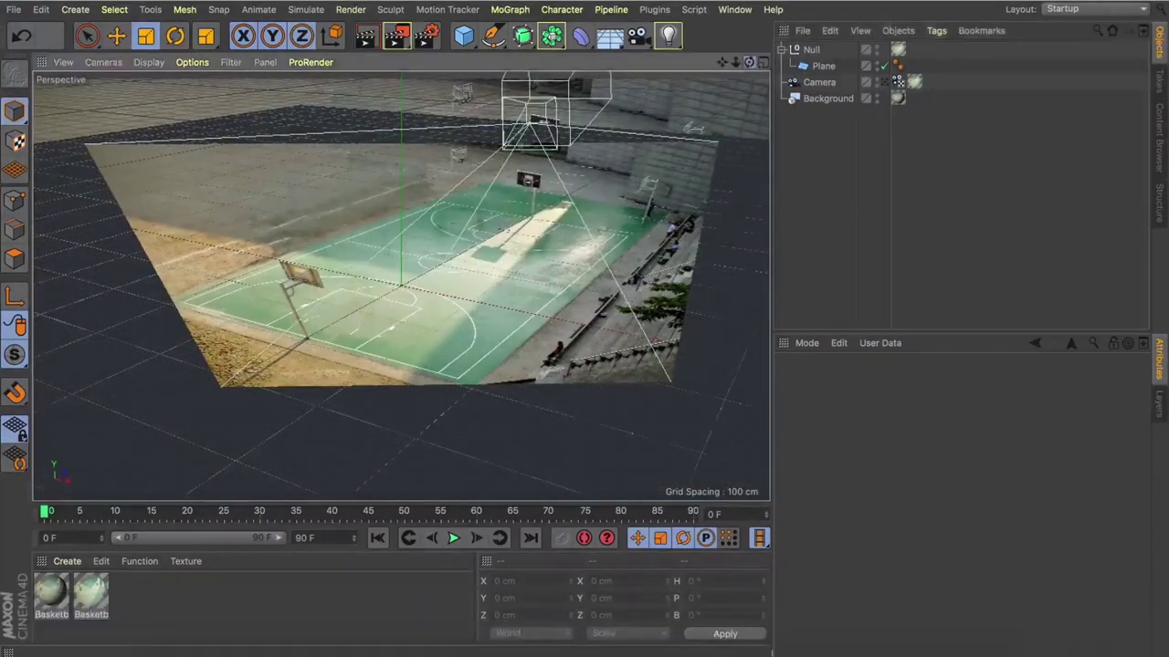
Step: Add a Cylinder and move it to the base of the near basketball hoop's pole, at about Z -182 cm
left_click_drag(749, 62, 694, 128)
left_click_drag(401, 286, 365, 283, "alt")
left_click_drag(735, 63, 791, 23)
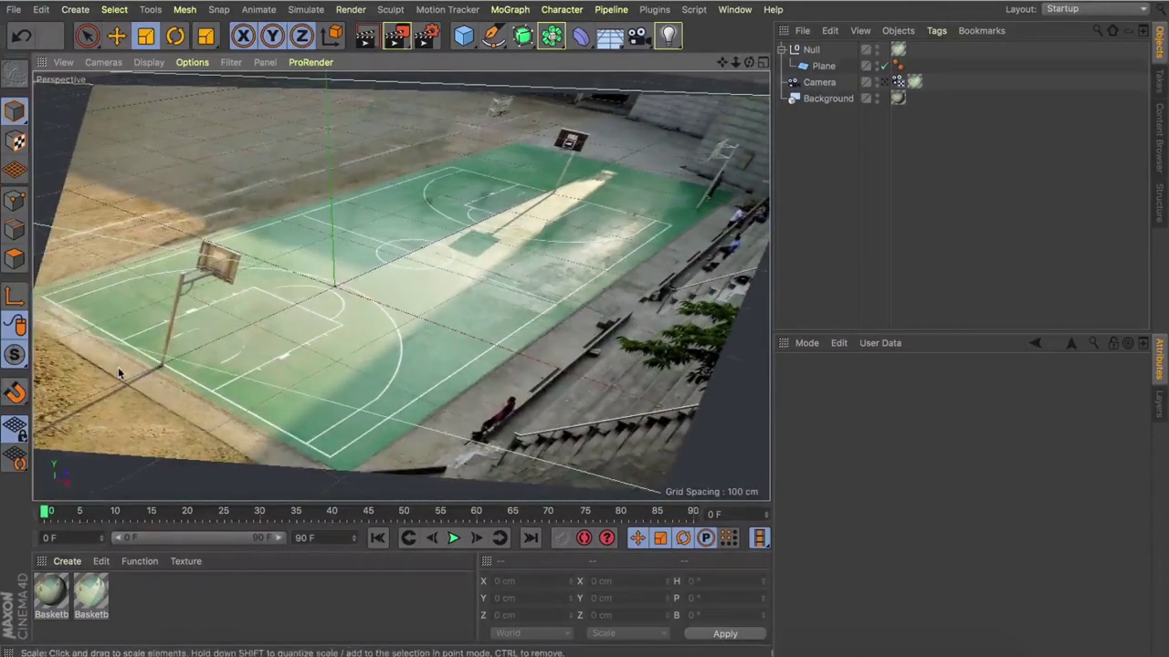
scroll(118, 369, "up", 4)
left_click_drag(750, 62, 721, 61)
left_click_drag(464, 37, 779, 73)
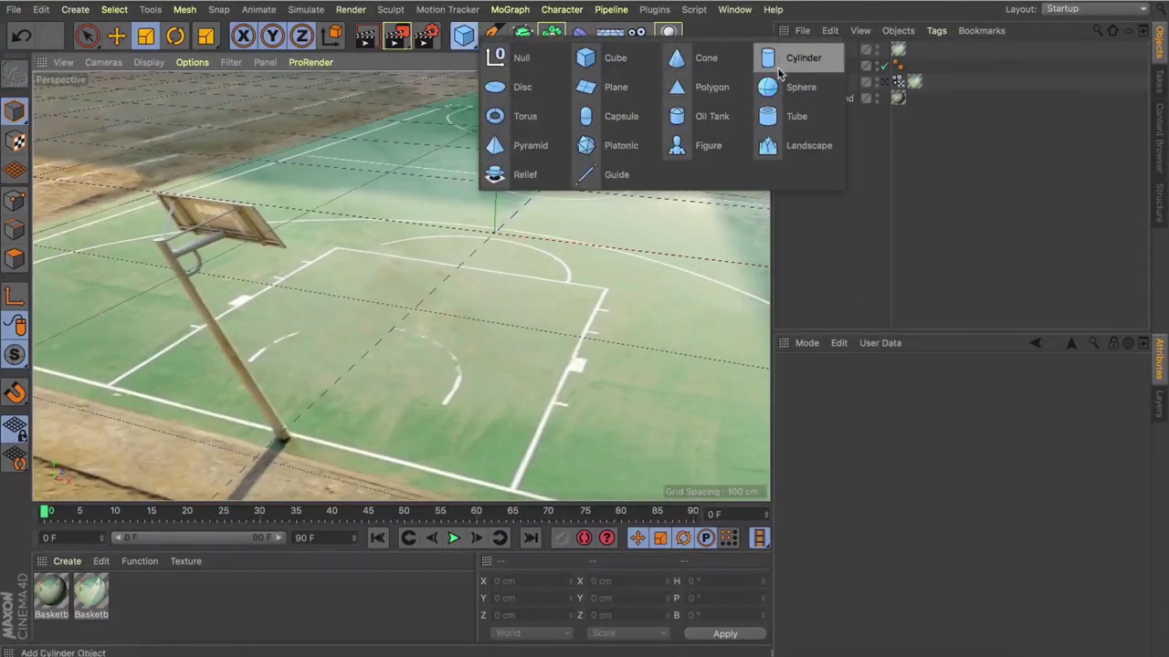
left_click(778, 69)
key("e")
left_click_drag(518, 209, 340, 377)
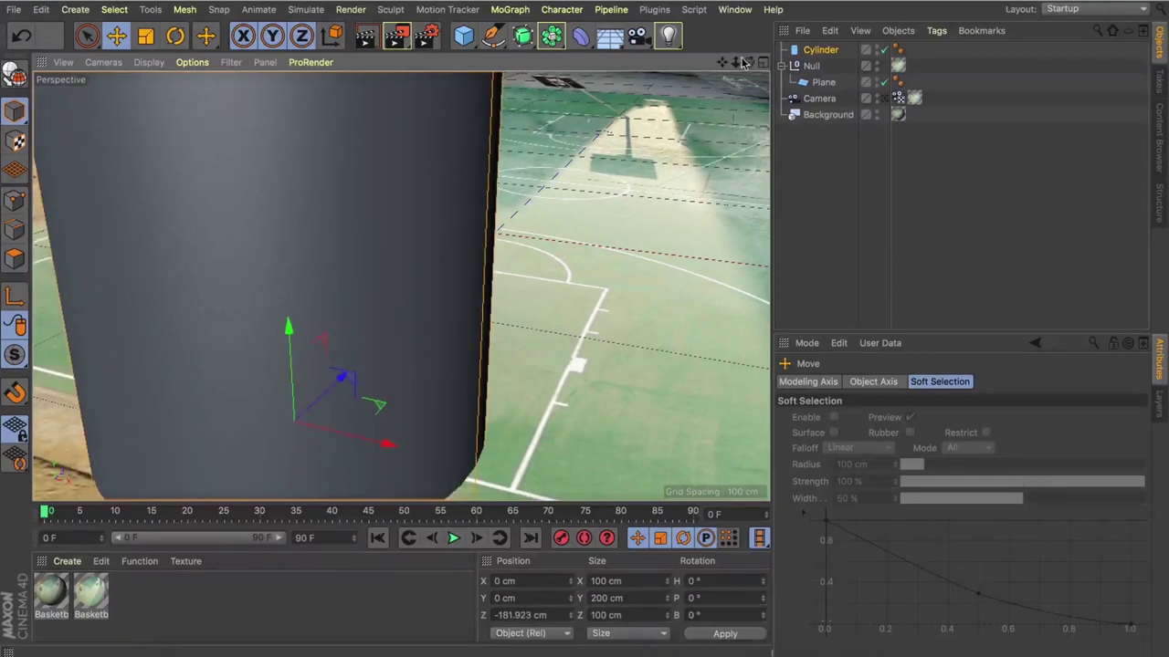
Step: Thin the Cylinder to about 6.9 cm in diameter and shift it to about Z -189 cm at the pole's base
left_click_drag(738, 61, 735, 61)
left_click_drag(461, 123, 327, 107)
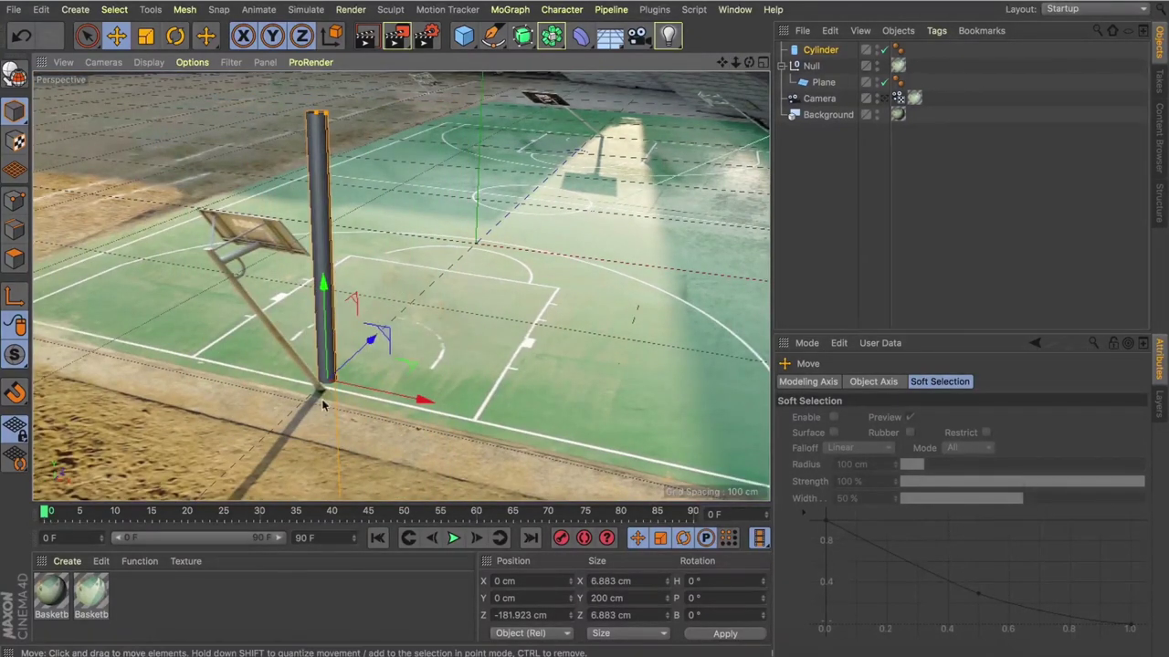
scroll(321, 404, "up", 5)
left_click_drag(371, 292, 350, 326)
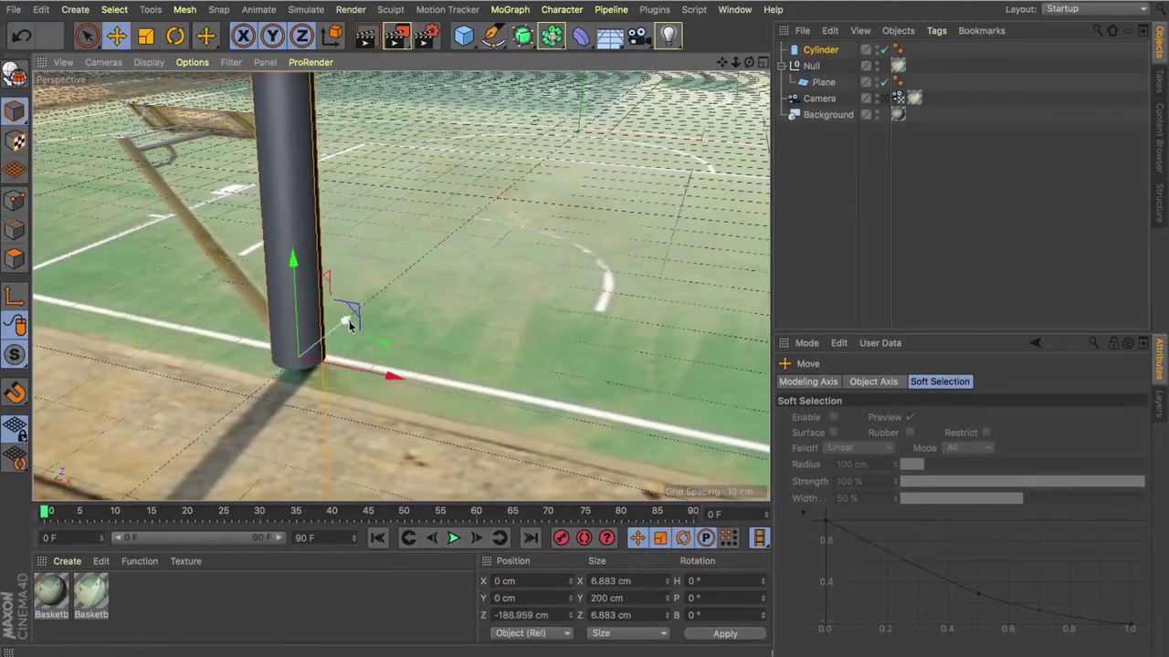
Step: Scale the Cylinder down uniformly to about 4.6 cm in diameter and 132 cm in height
scroll(394, 376, "down", 4)
key("e")
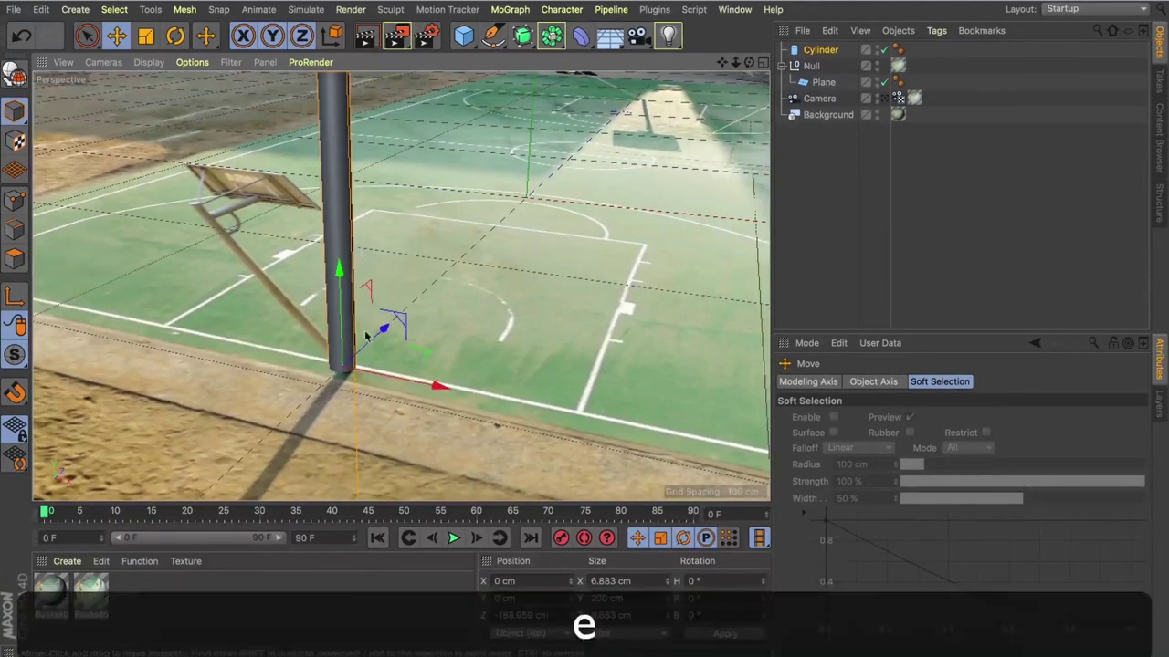
key("t")
left_click_drag(477, 323, 271, 392)
scroll(402, 302, "up", 5)
middle_click_drag(596, 274, 595, 208, "alt")
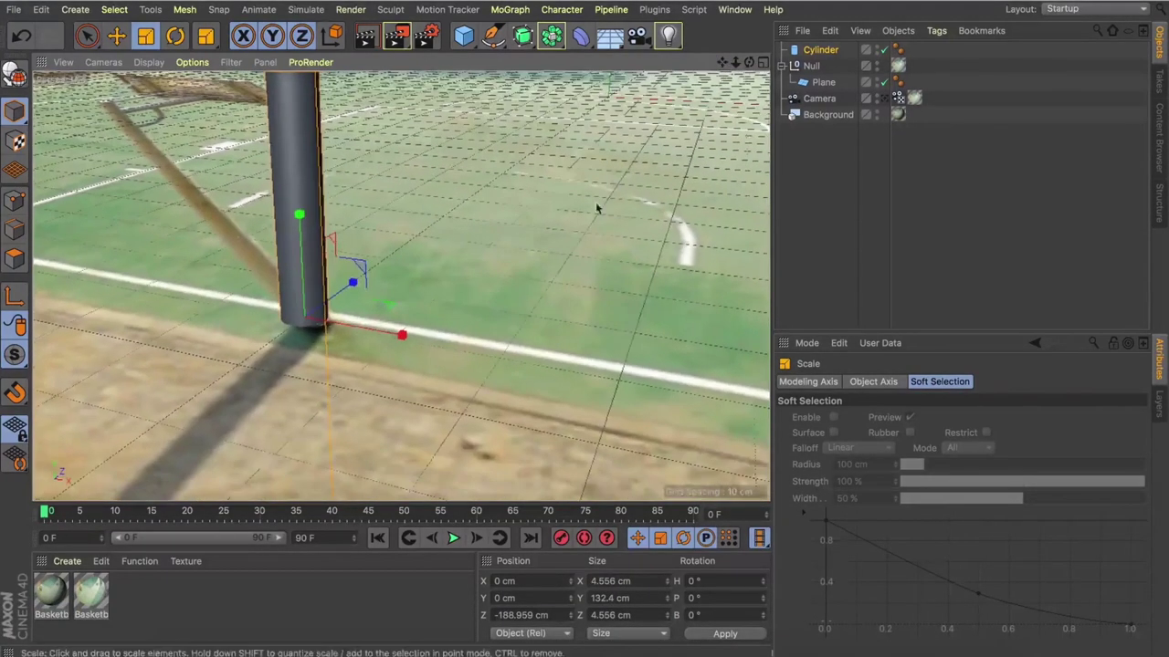
Step: Shift the Cylinder to about X 0.9 cm and scale it down to about 3.4 cm in diameter and 99.8 cm in height
key("e")
mouse_move(394, 333)
left_mouse_down()
mouse_move(417, 335)
mouse_move(402, 334)
left_mouse_up()
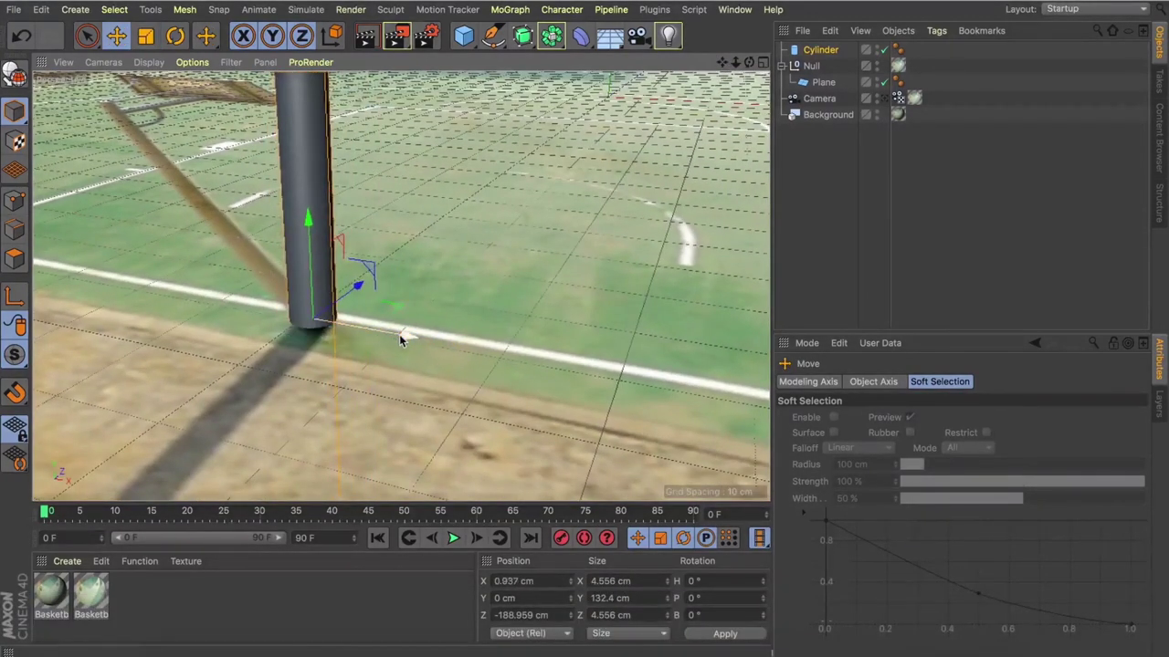
key("t")
left_click_drag(399, 268, 315, 329)
Step: Place the Cylinder inside the Null above the Plane so it receives the projected court texture
key("e")
left_click_drag(749, 62, 728, 86)
left_click(820, 50)
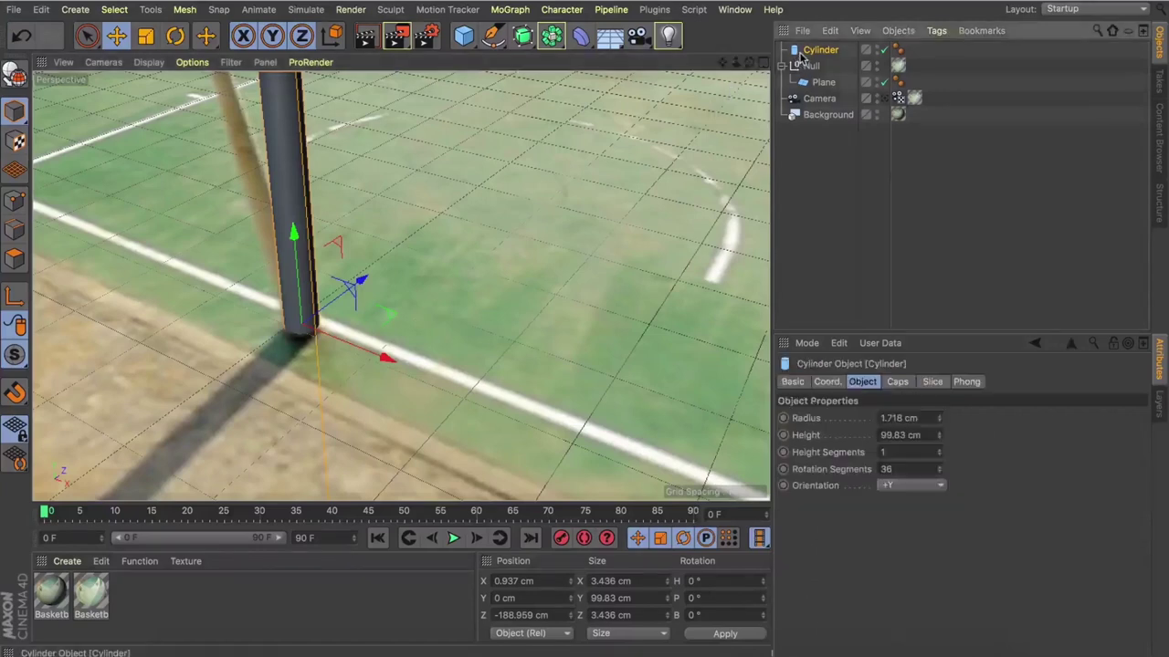
left_click_drag(735, 62, 734, 67)
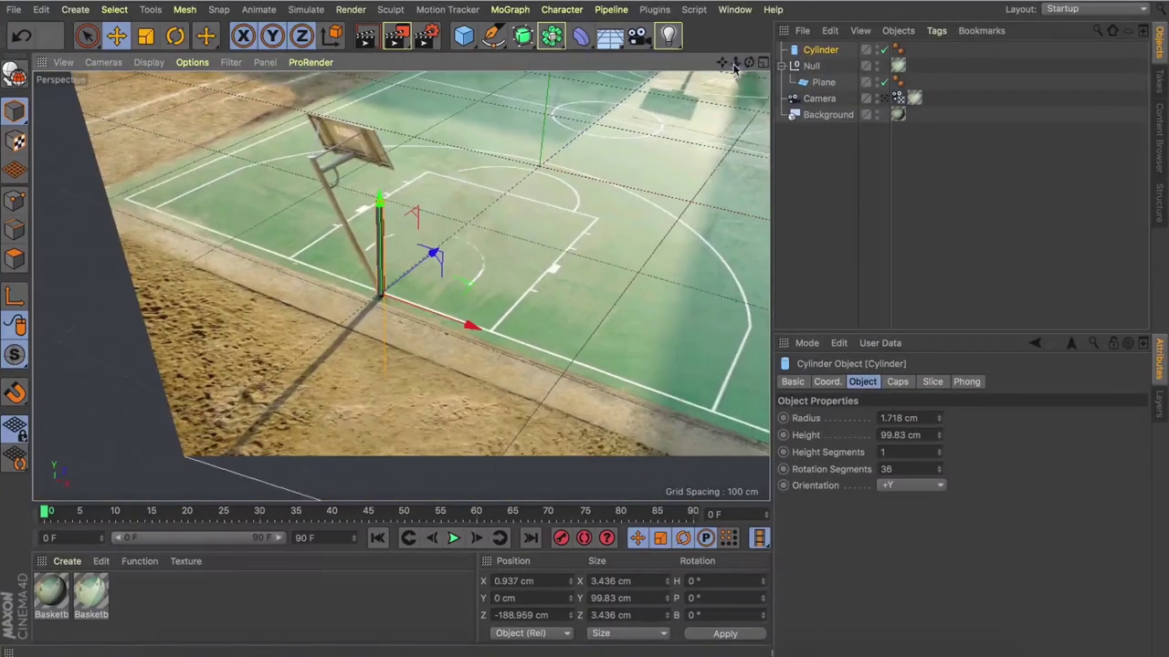
left_click_drag(726, 109, 390, 202, "alt")
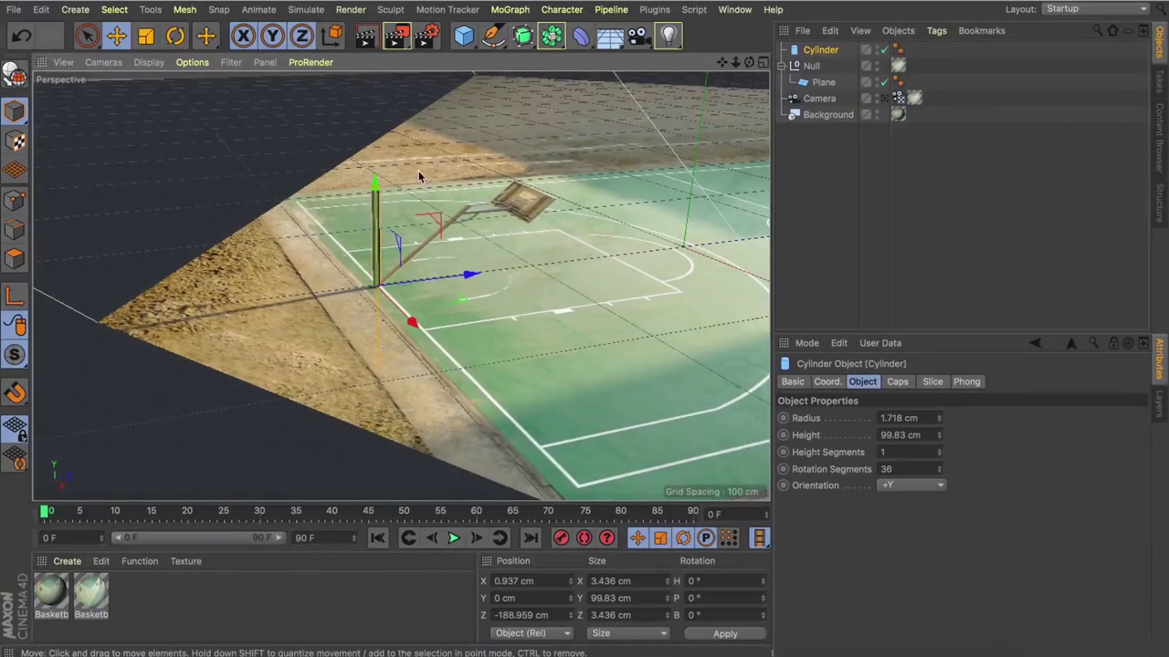
left_click(809, 50)
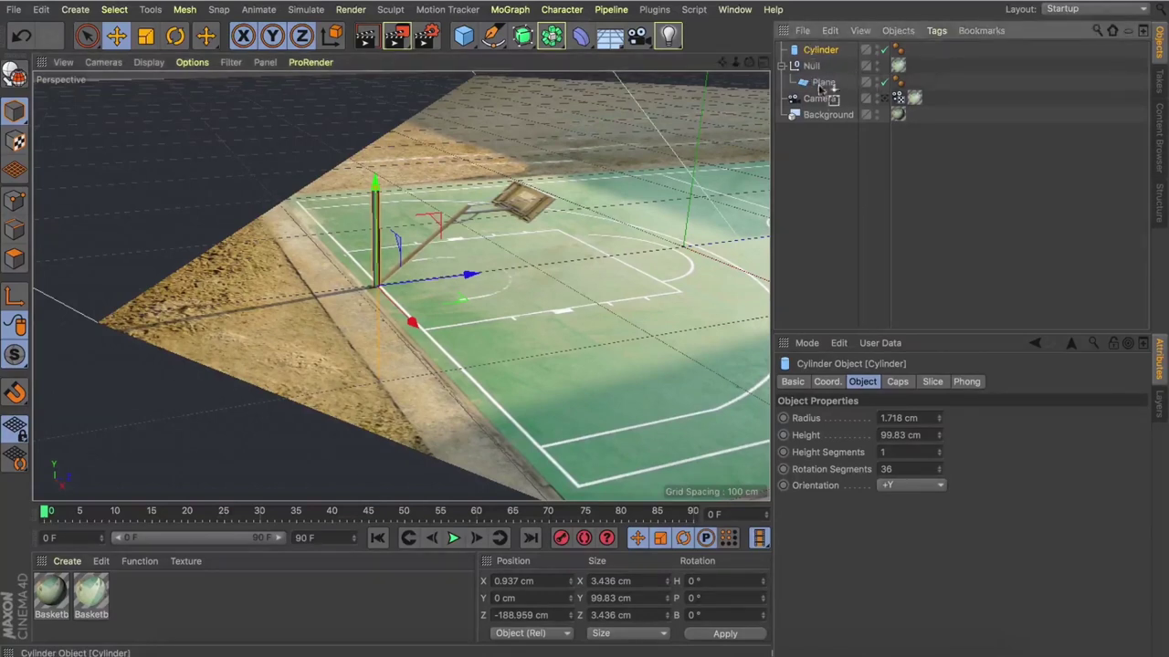
left_click_drag(802, 78, 809, 68)
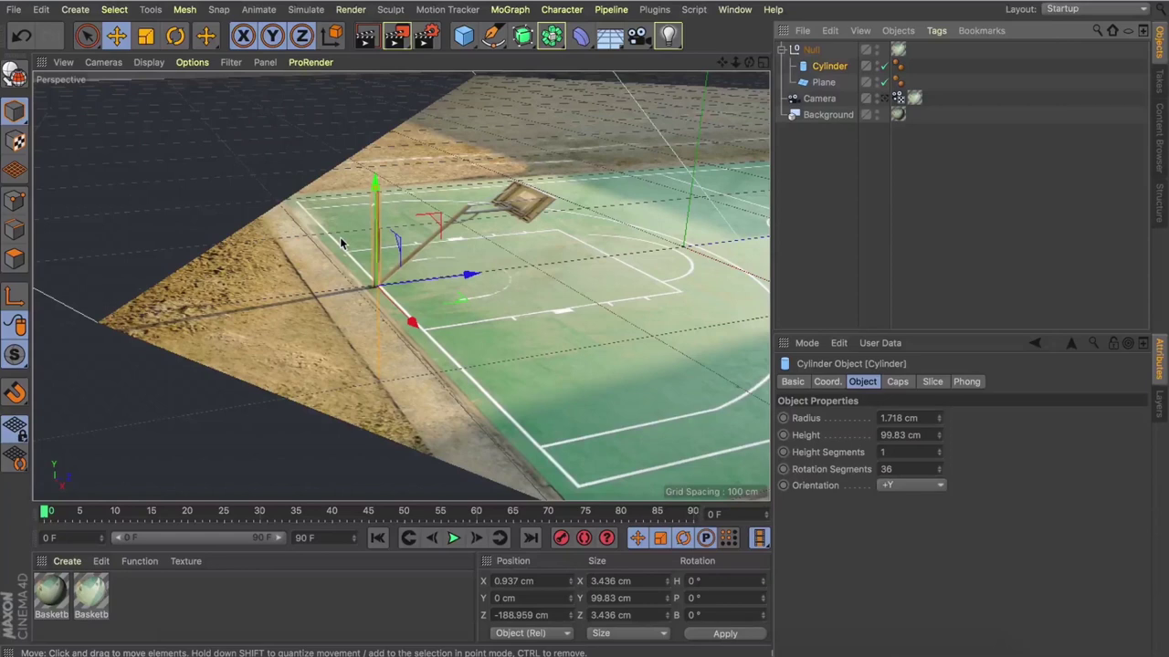
Step: Shift the Cylinder to about Z -188.2 cm to align the projected pole texture, and raise it to about Y 12.5 cm
scroll(390, 224, "up", 8)
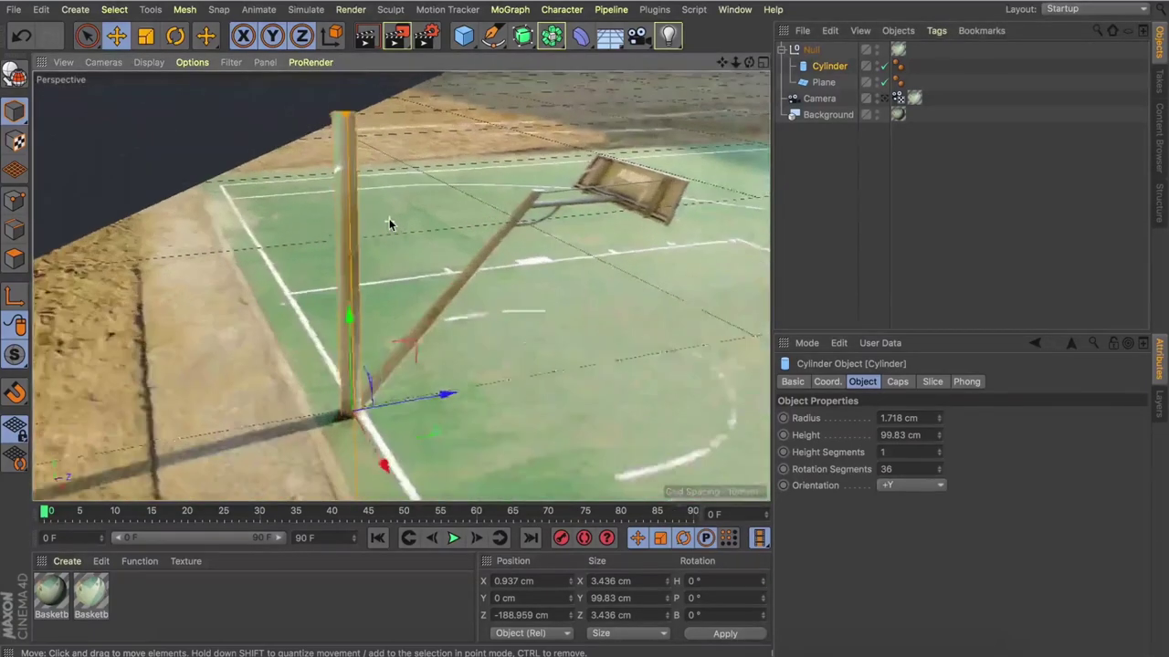
left_click_drag(735, 62, 716, 62)
scroll(401, 286, "down", 3)
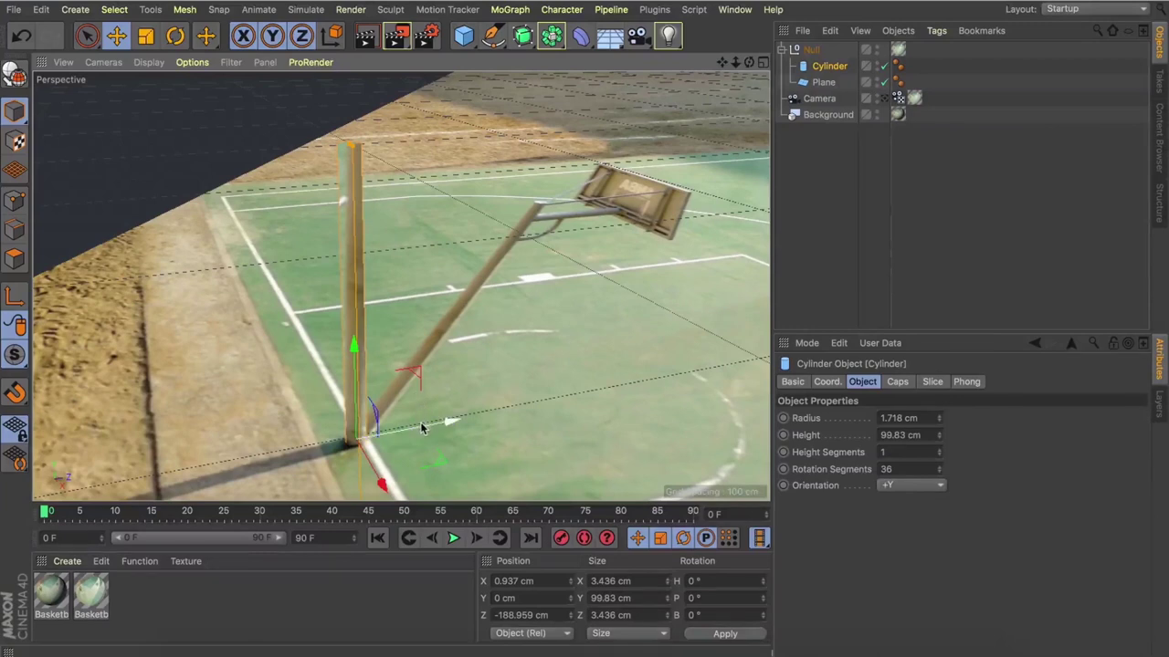
left_click_drag(420, 427, 429, 424)
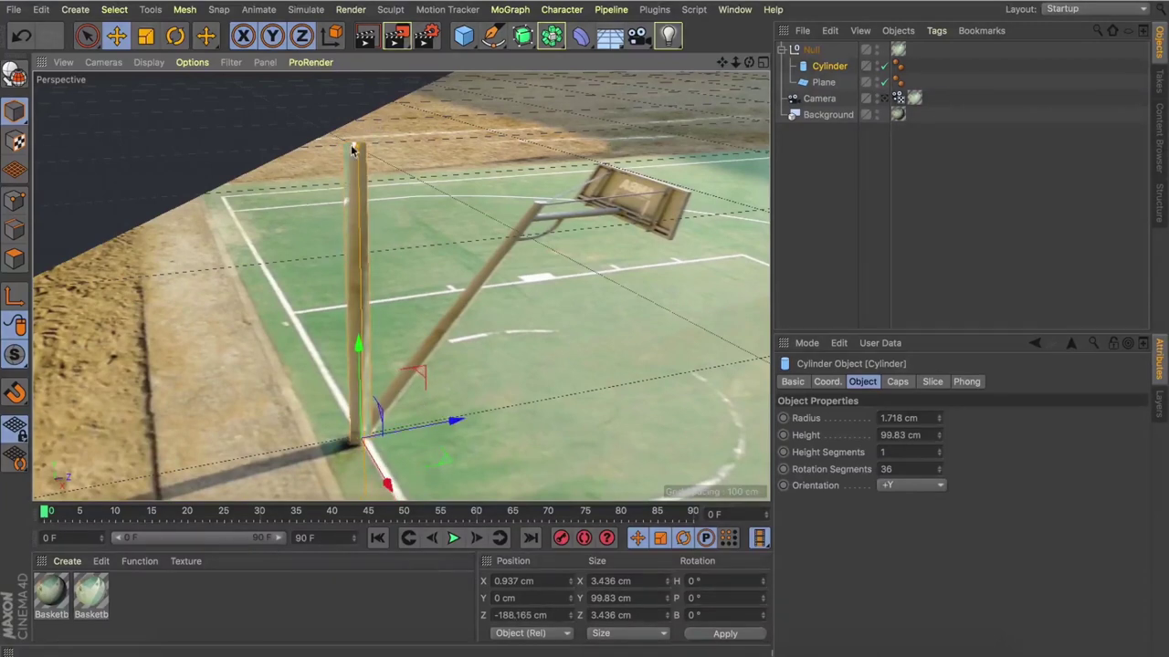
left_click_drag(360, 343, 362, 267)
Step: Raise the Cylinder to about Y 31 cm and shift it to about Z -186.8 cm to fit the pole's projection
left_click_drag(727, 67, 736, 64)
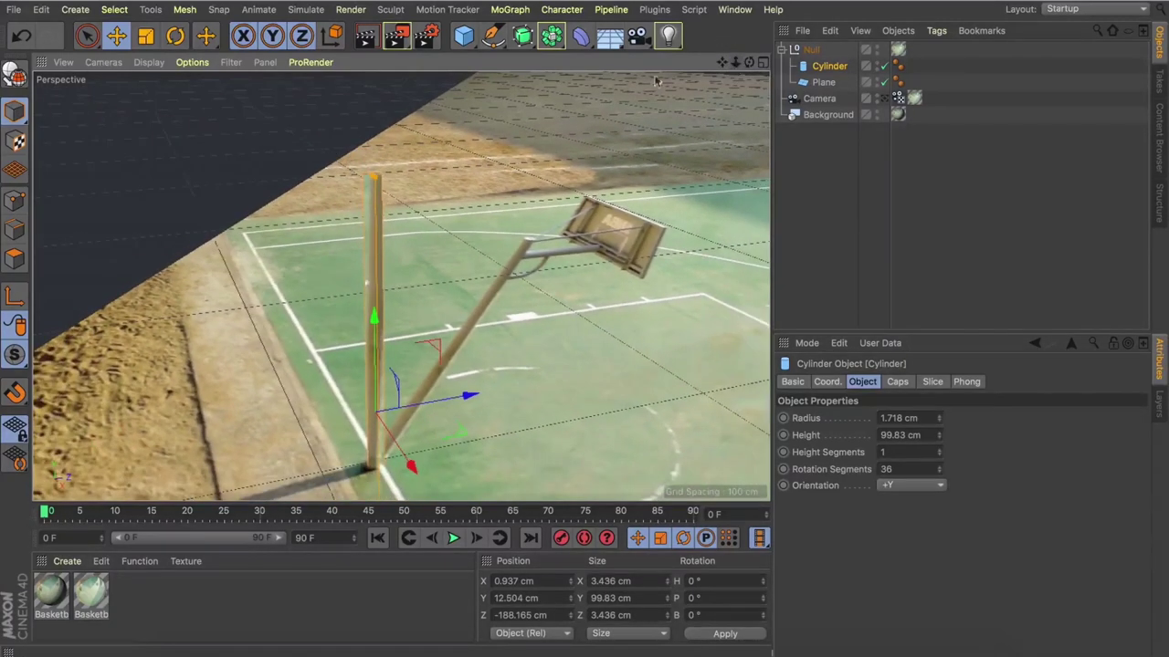
left_click_drag(368, 326, 364, 238)
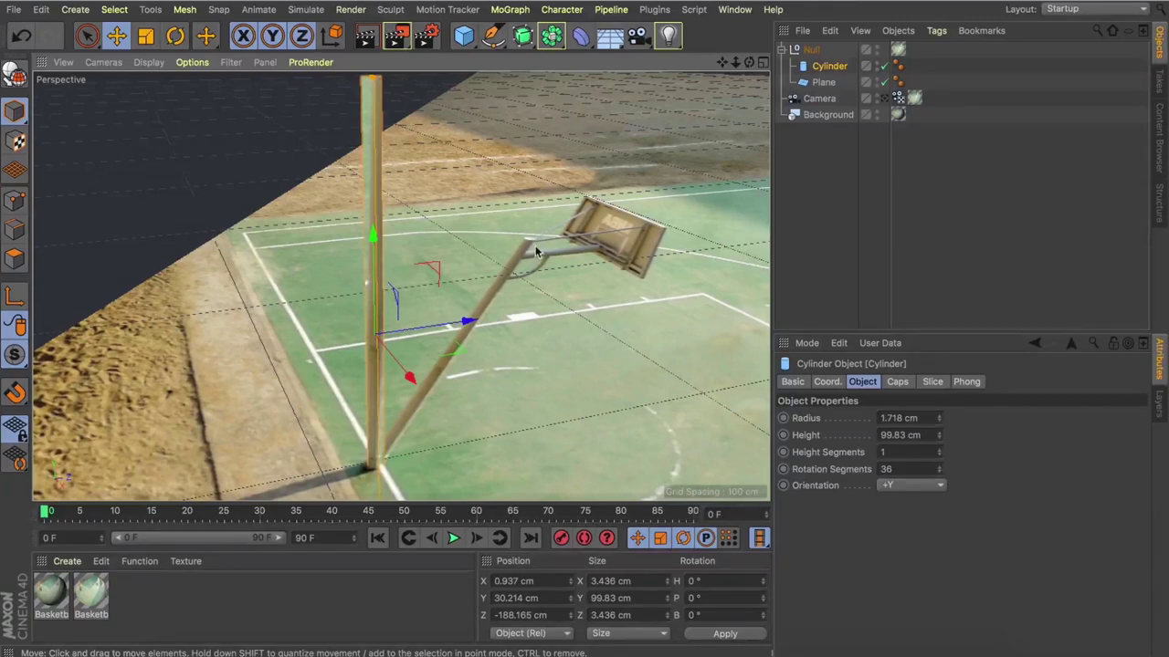
left_click_drag(722, 62, 719, 155)
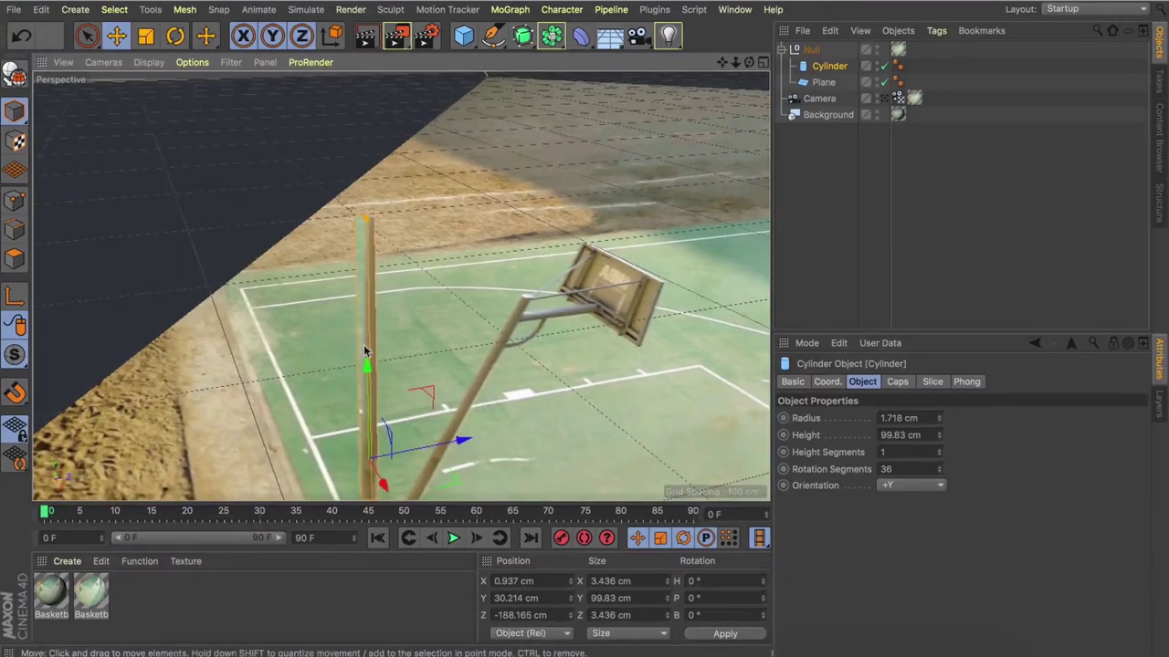
left_click_drag(363, 355, 365, 358)
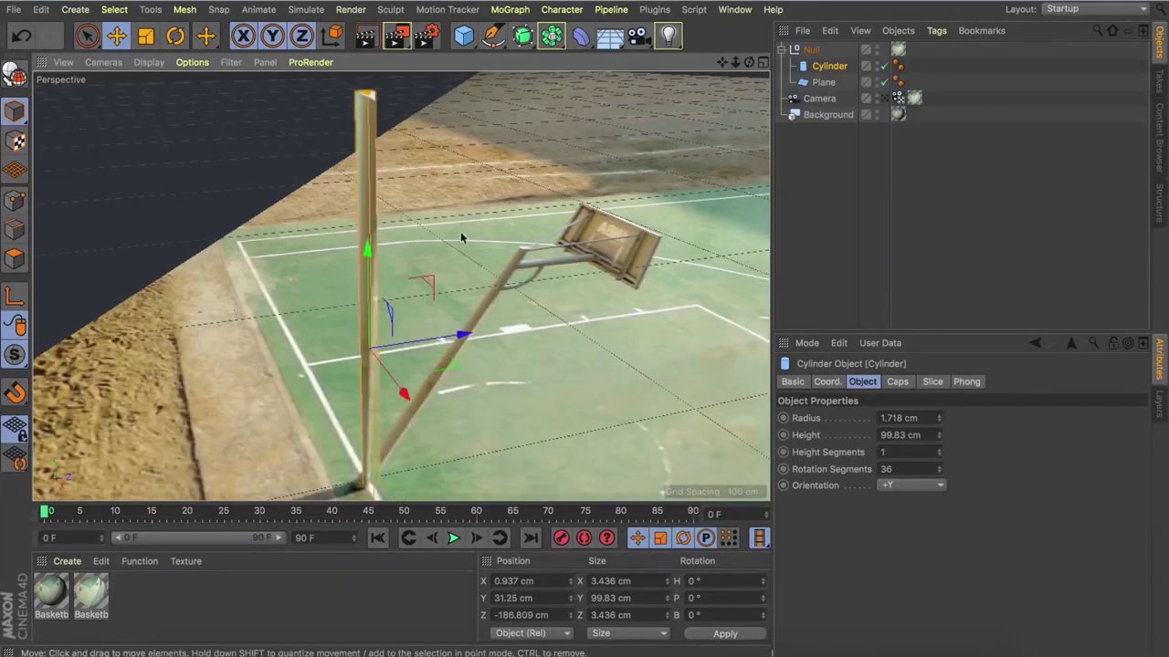
Step: Tilt the Cylinder to a pitch of about -1.5° and shift it to about Z -187.5 cm
key("r")
left_click_drag(328, 313, 327, 307)
key("e")
left_click_drag(459, 343, 456, 343)
key("r")
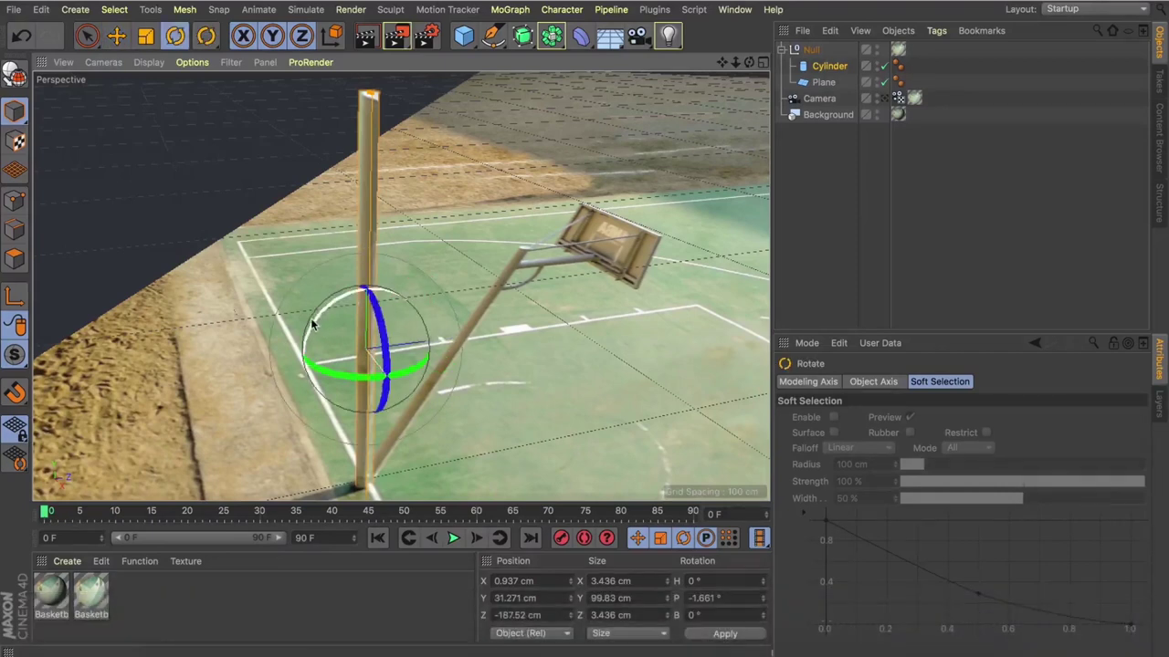
left_click_drag(311, 318, 309, 311)
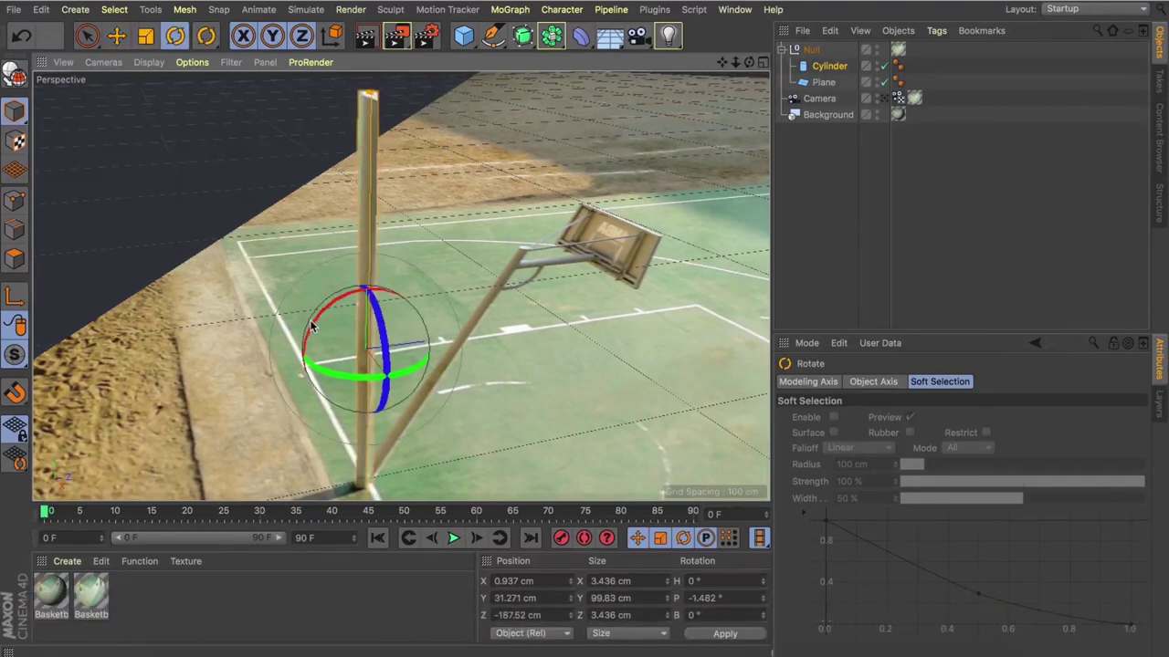
Step: Lower the Cylinder to about Y 29.9 cm and shift it to about Z -187.2 cm, aligning it with the pole's projection
key("e")
left_click_drag(418, 341, 419, 337)
mouse_move(449, 156)
right_mouse_down("alt")
mouse_move(401, 156)
mouse_move(447, 156)
right_mouse_up("alt")
left_click_drag(446, 157, 484, 160, "alt")
left_click_drag(400, 286, 523, 154, "alt")
left_click_drag(420, 232, 419, 255)
left_click_drag(486, 340, 493, 339)
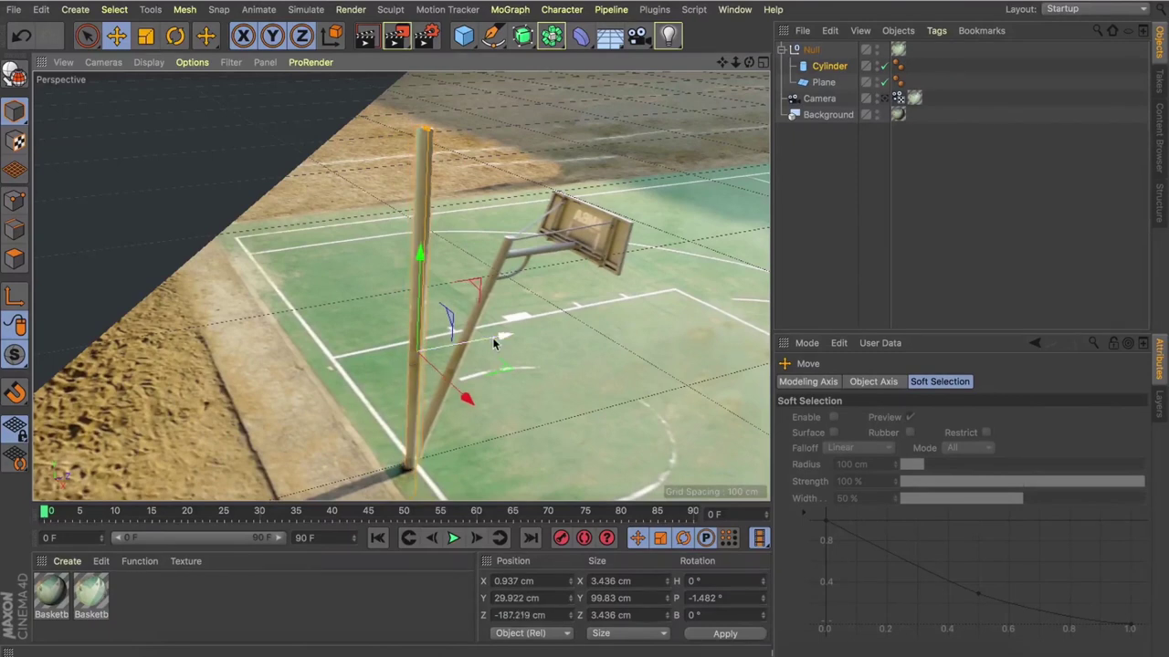
Step: Check the Cylinder's fit on the pole through the projection Camera, and return to the free perspective view
left_click(840, 150)
left_click(898, 98)
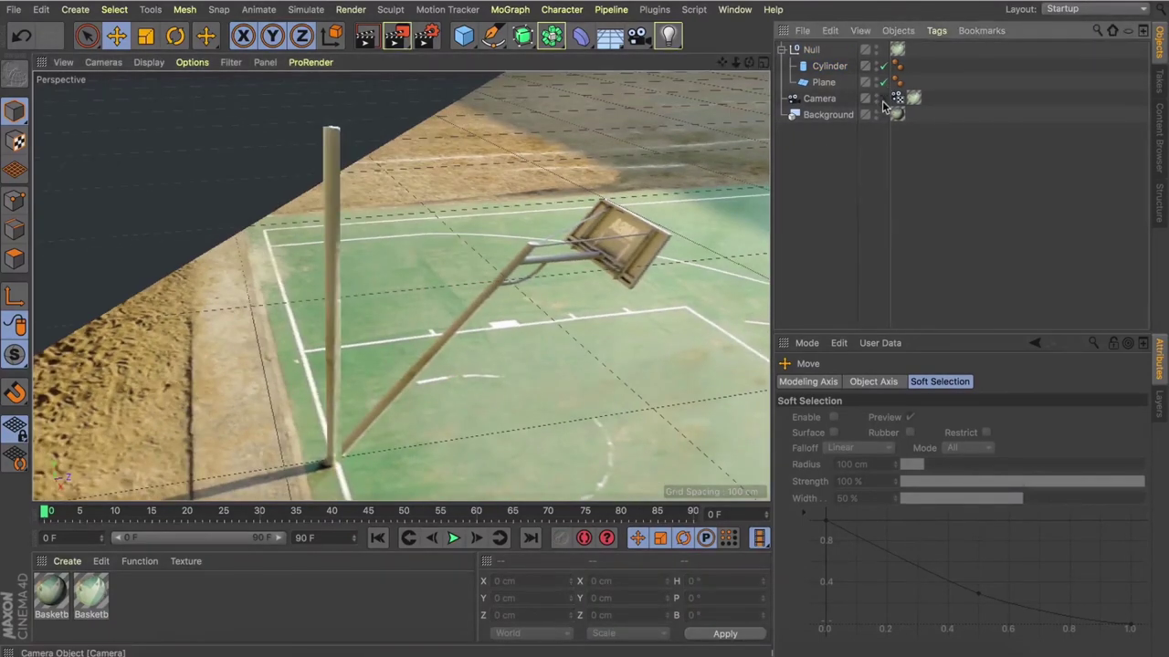
left_click(882, 99)
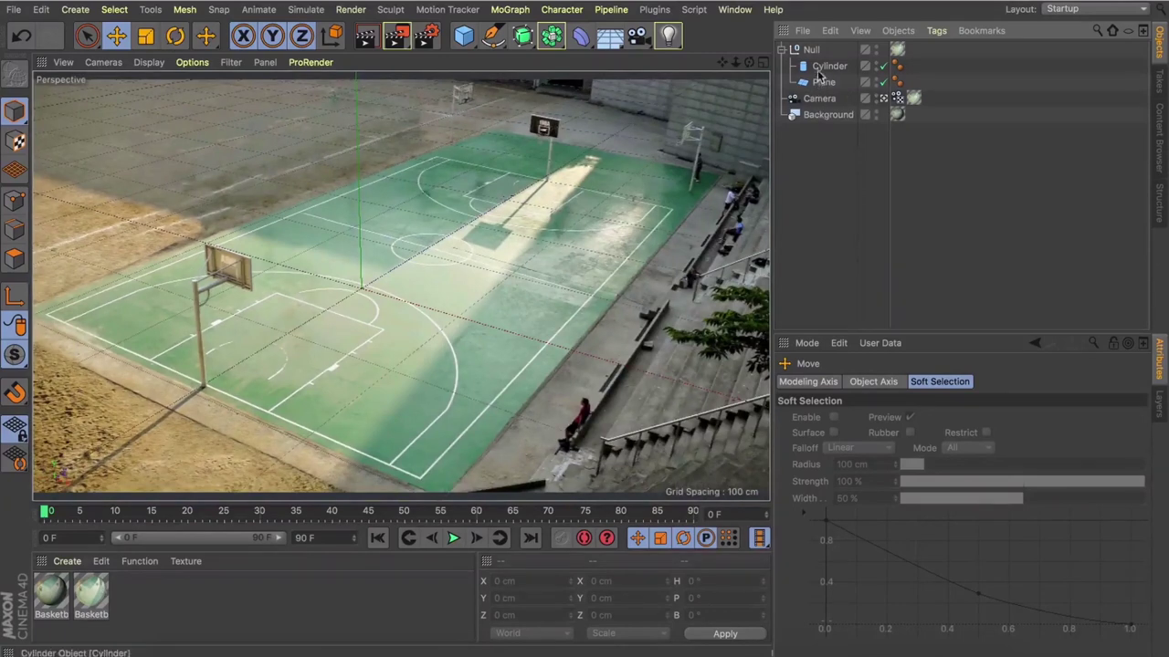
left_click(821, 68)
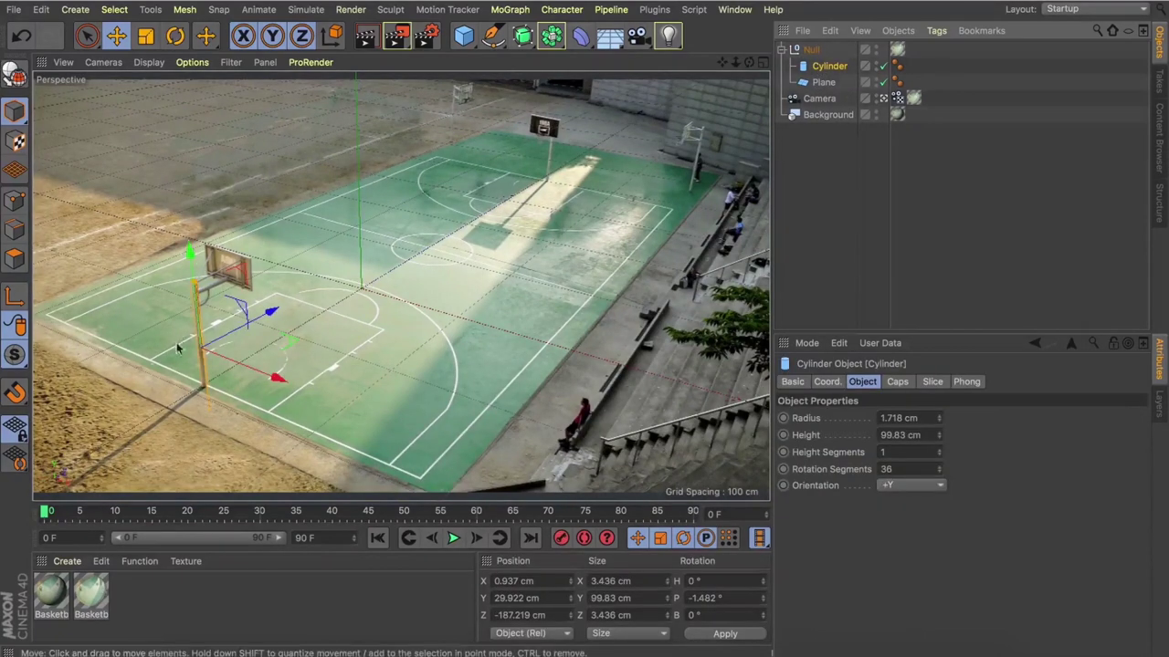
left_click(883, 95)
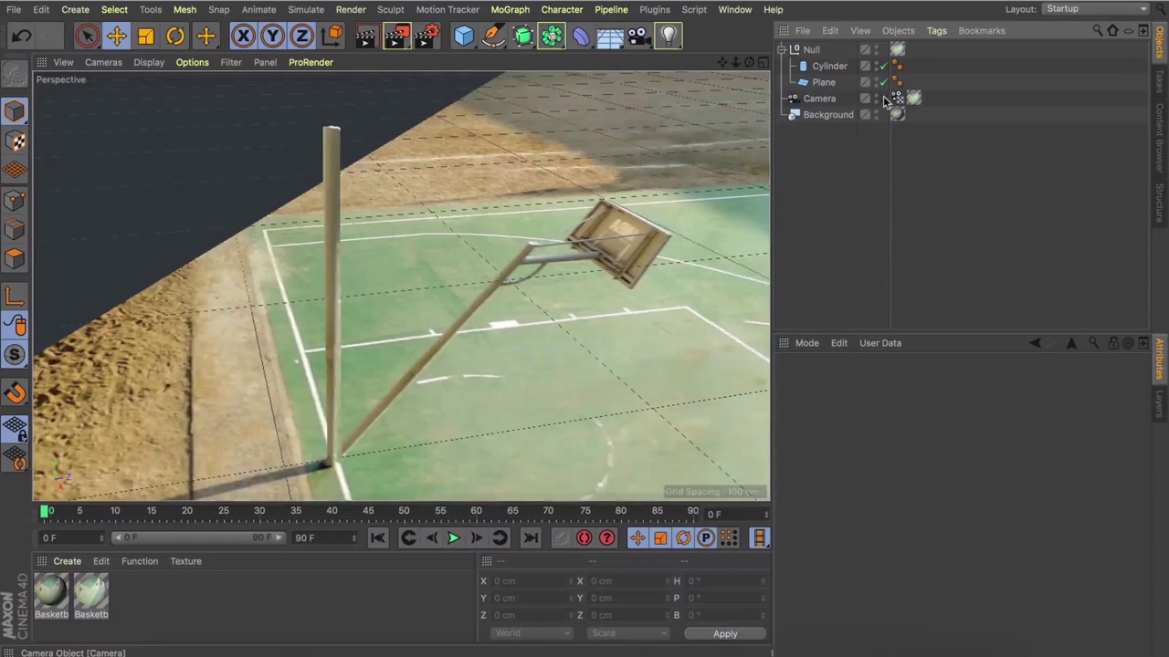
Step: Duplicate the Cylinder and rotate the copy to a pitch of about -91.5° for the hoop's horizontal arm
left_click(829, 68)
key("super+c")
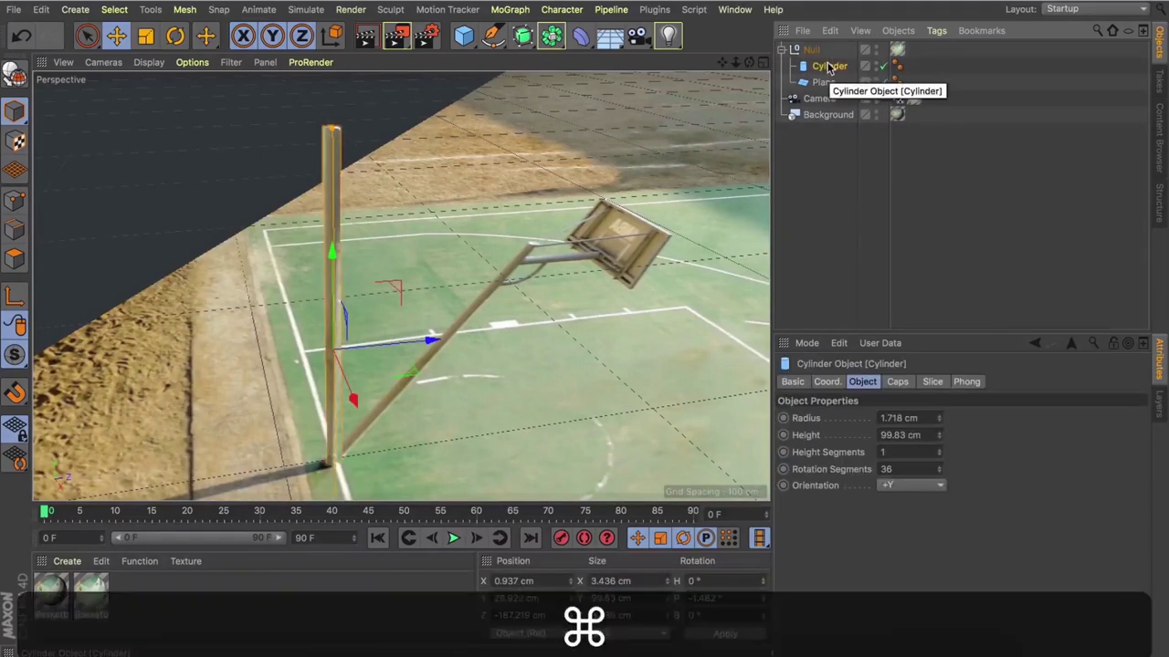
key("super+v")
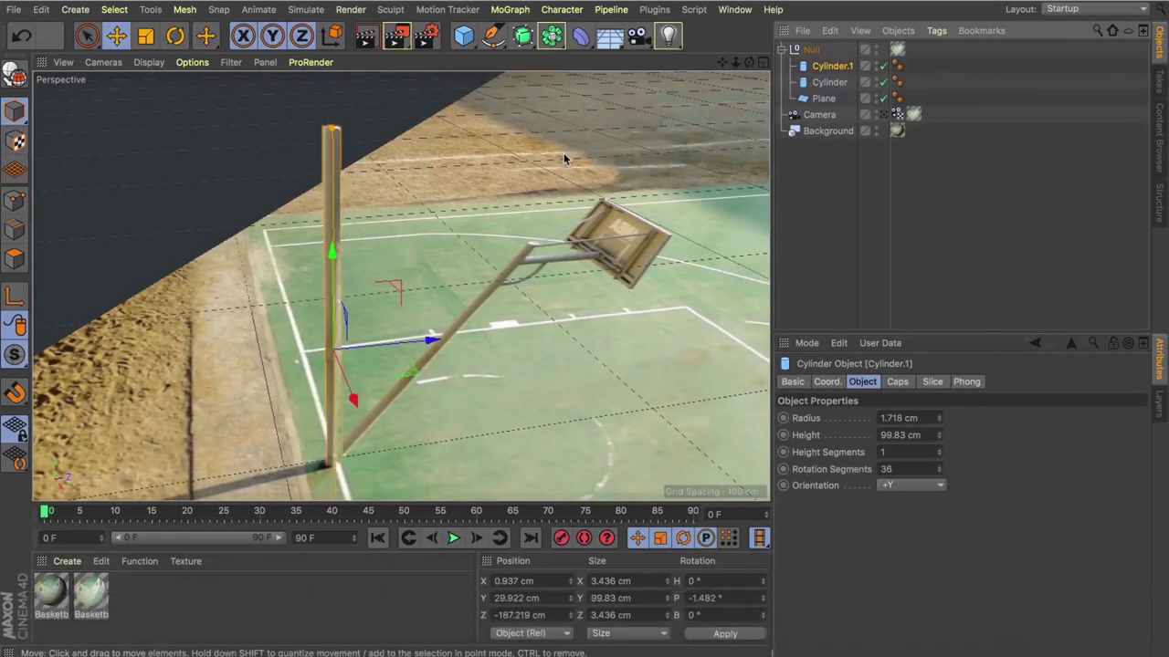
key("r")
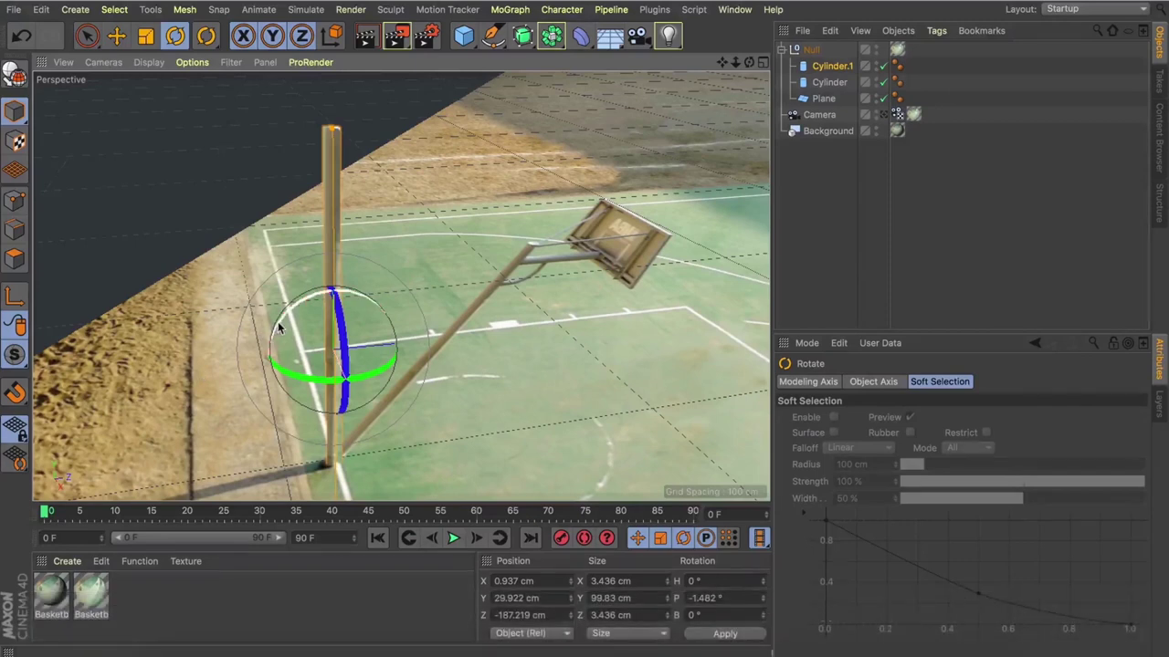
left_click_drag(277, 321, 359, 310, "shift")
Step: Raise the horizontal cylinder copy to about Y 72.3 cm and Z -186.1 cm, near the pole's upper end
key("e")
left_click_drag(333, 428, 347, 253)
scroll(463, 142, "up", 5)
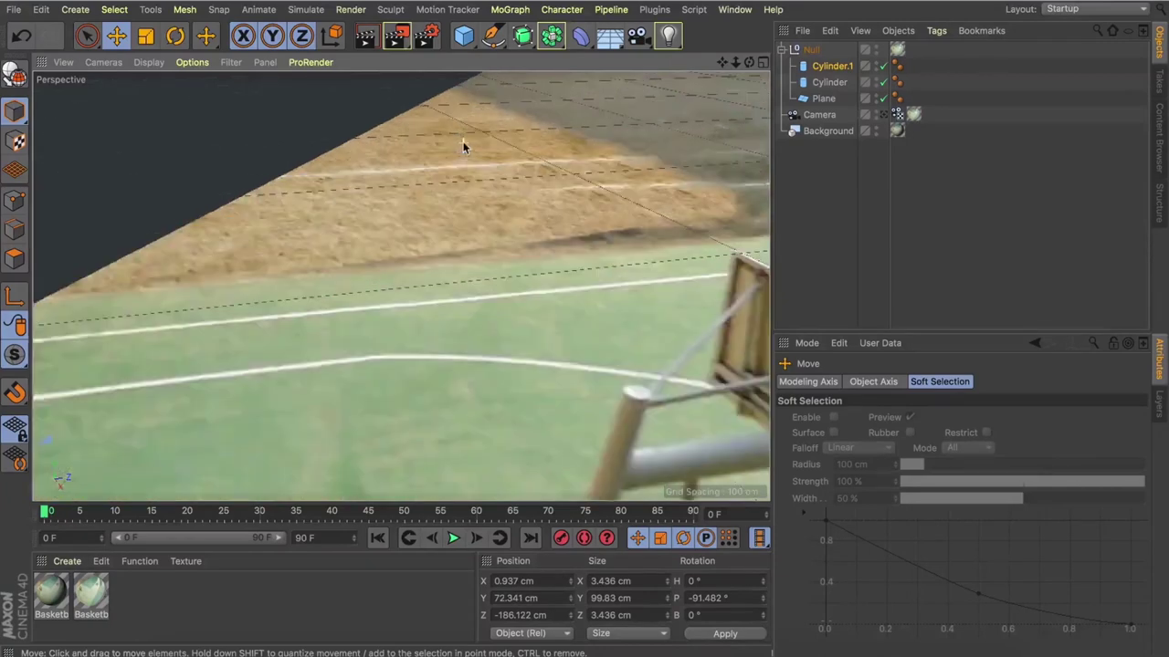
scroll(463, 143, "down", 3)
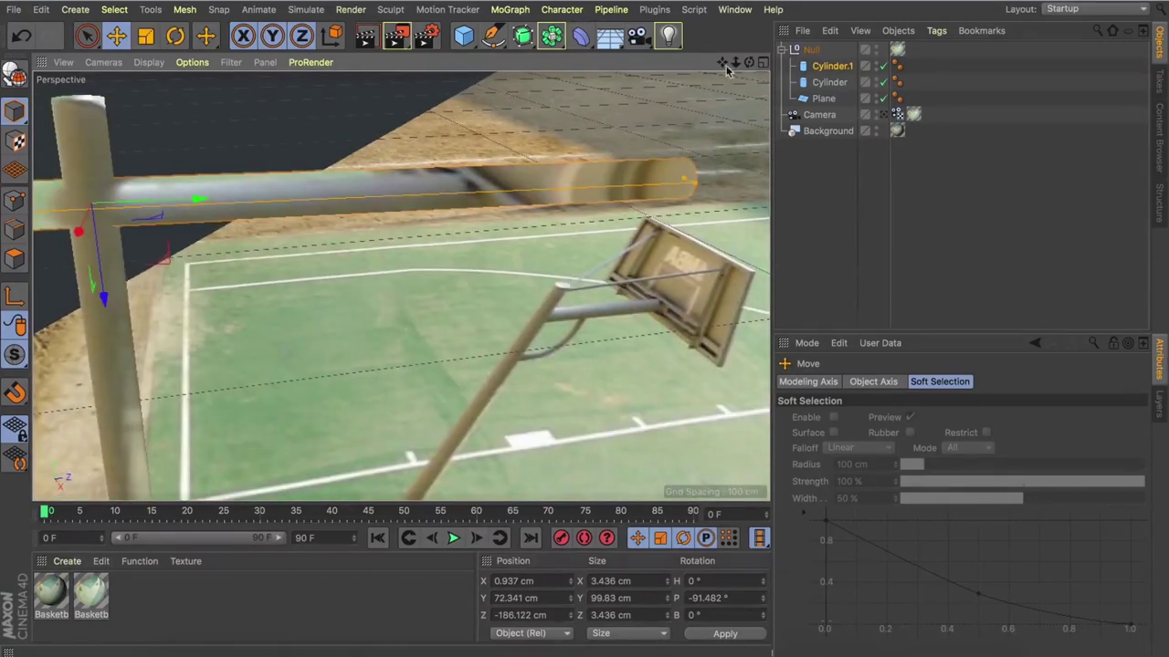
Step: Shorten the horizontal arm cylinder to about 30 cm and position it at about Y 71.7 cm, Z -171.7 cm
left_click_drag(724, 64, 765, 42)
left_click_drag(263, 207, 263, 214)
left_click_drag(737, 59, 469, 195)
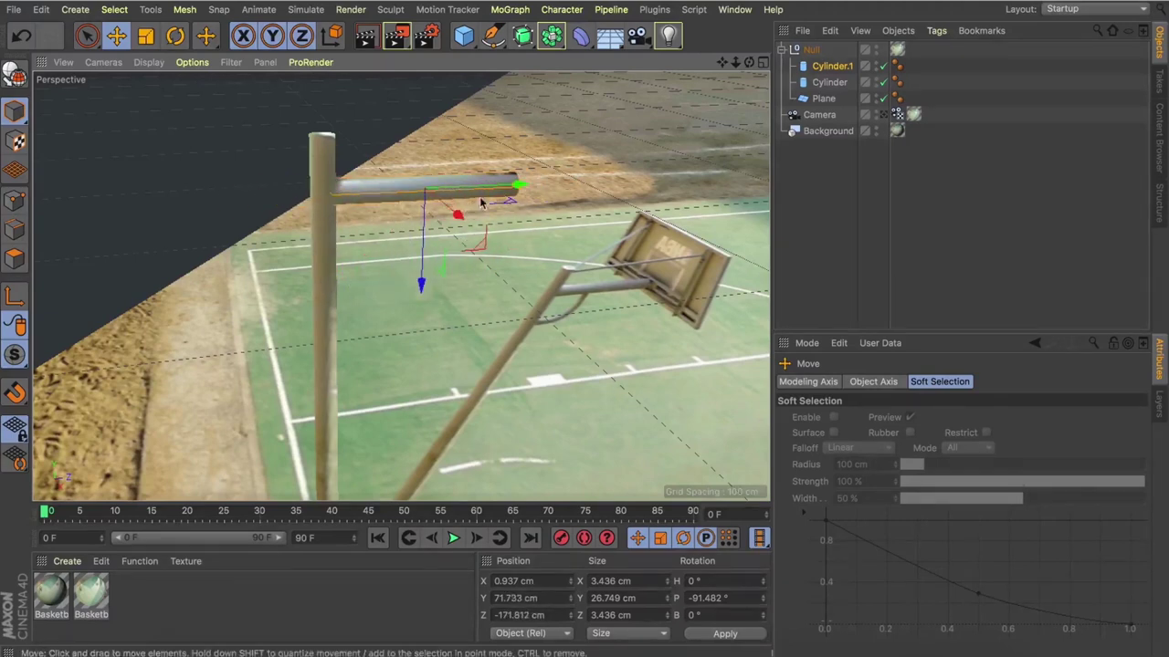
scroll(508, 194, "up", 3)
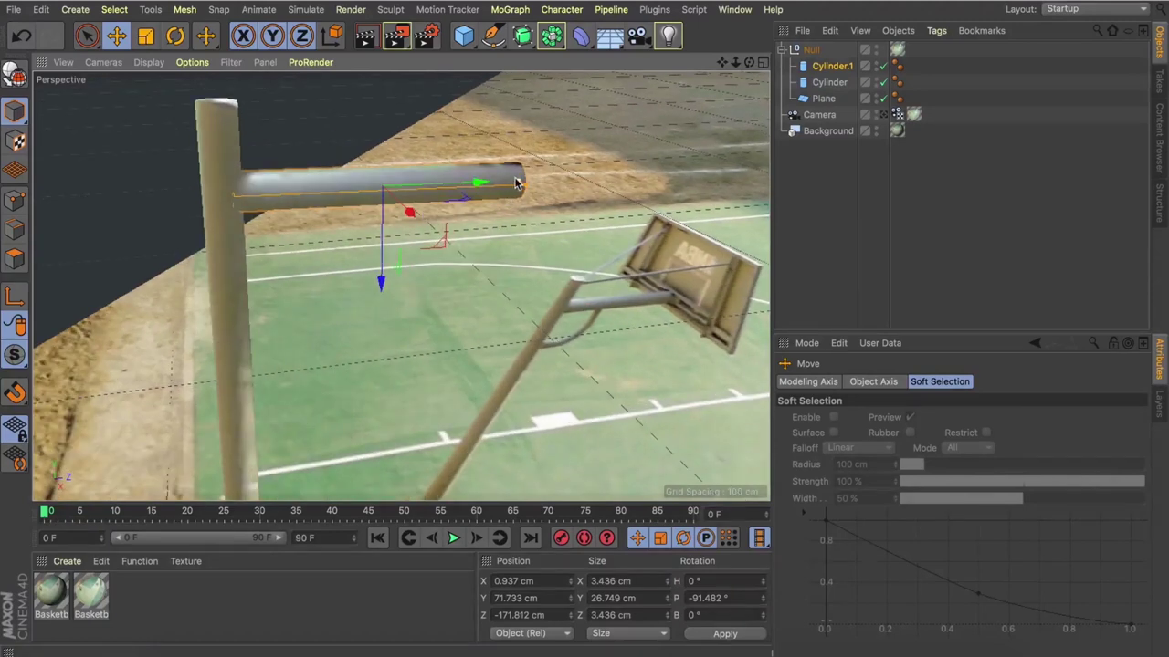
left_click_drag(532, 186, 470, 193)
left_click_drag(748, 62, 713, 62)
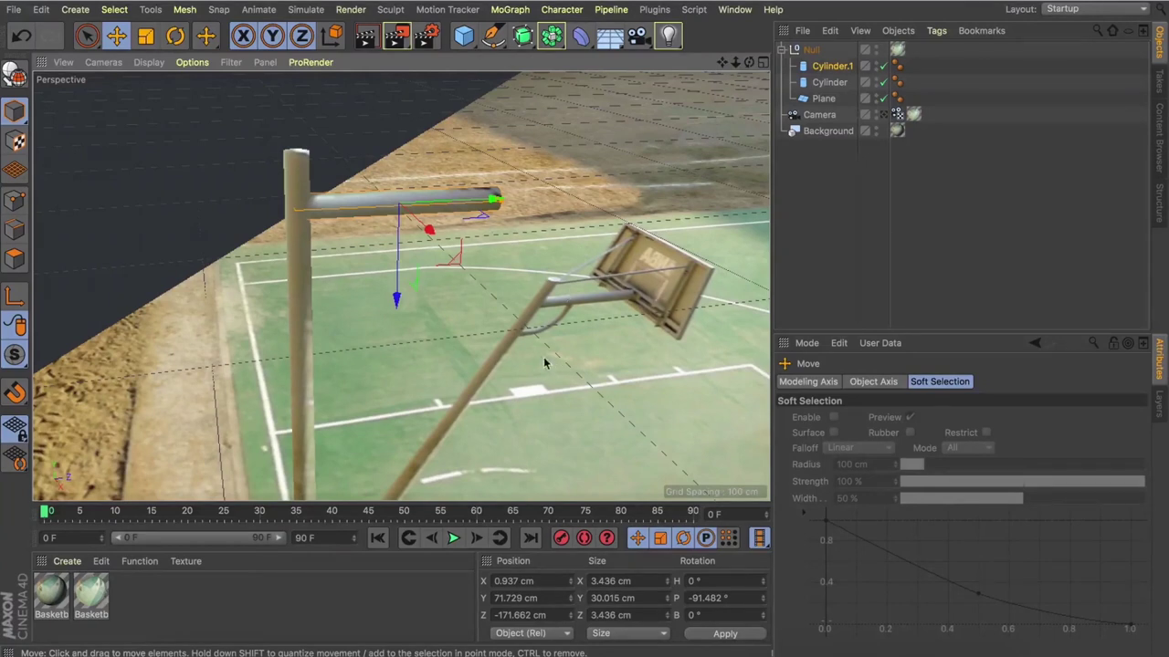
Step: Add a Cube and make it a child of Cylinder.1
left_click(464, 37)
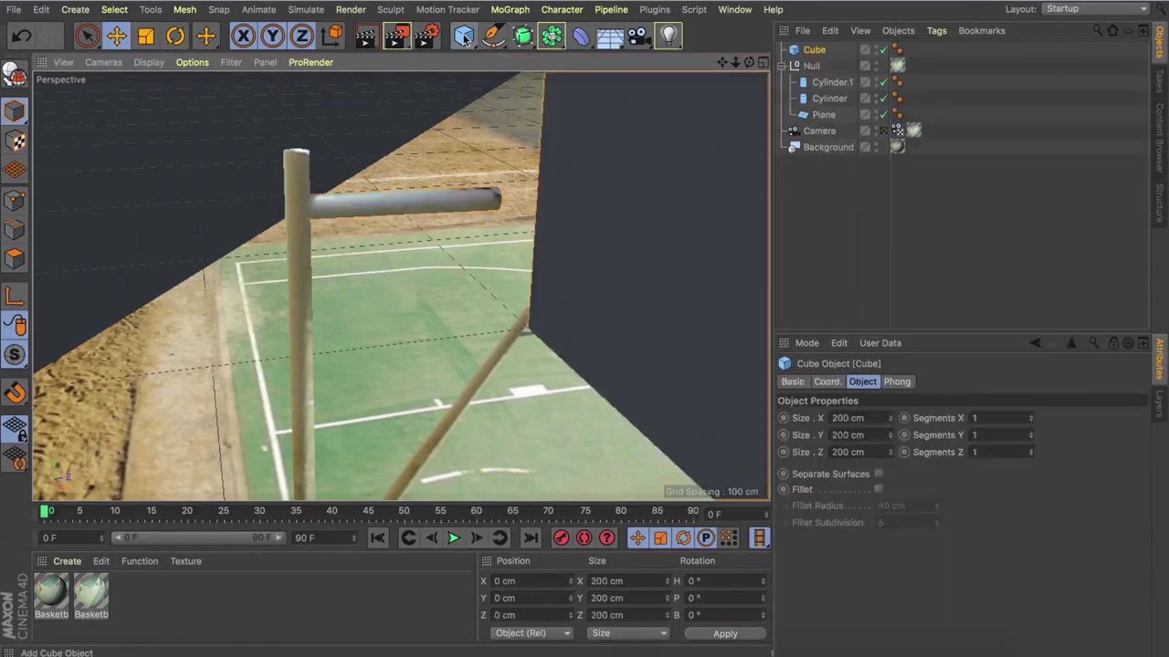
left_click_drag(808, 52, 818, 68)
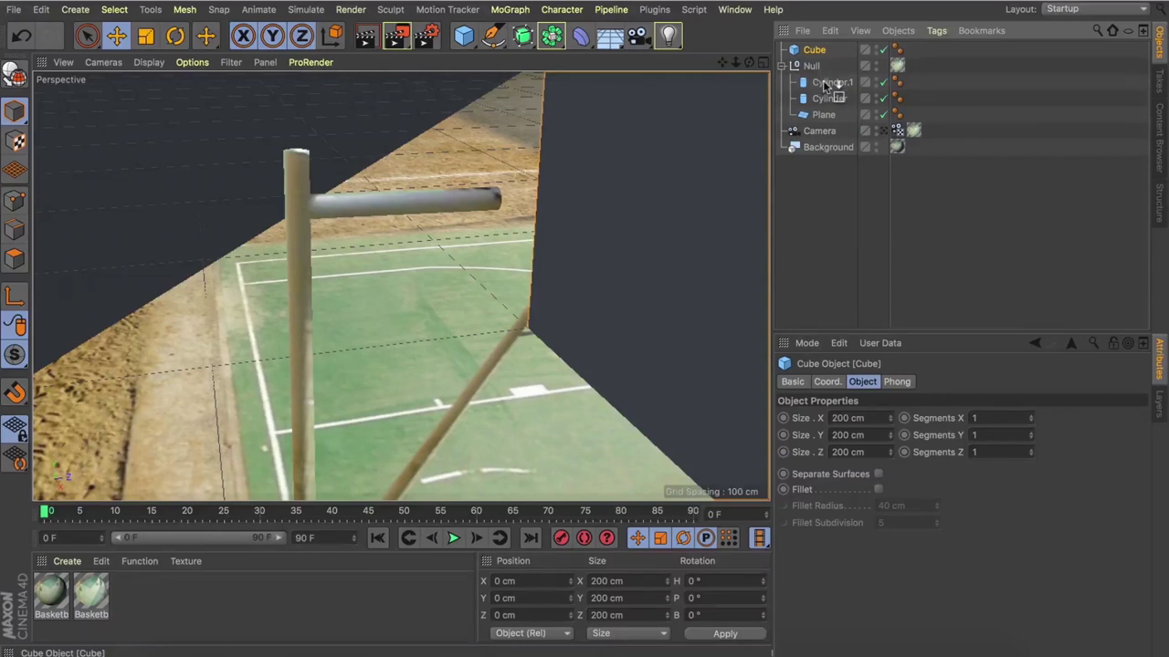
left_click_drag(824, 85, 826, 85)
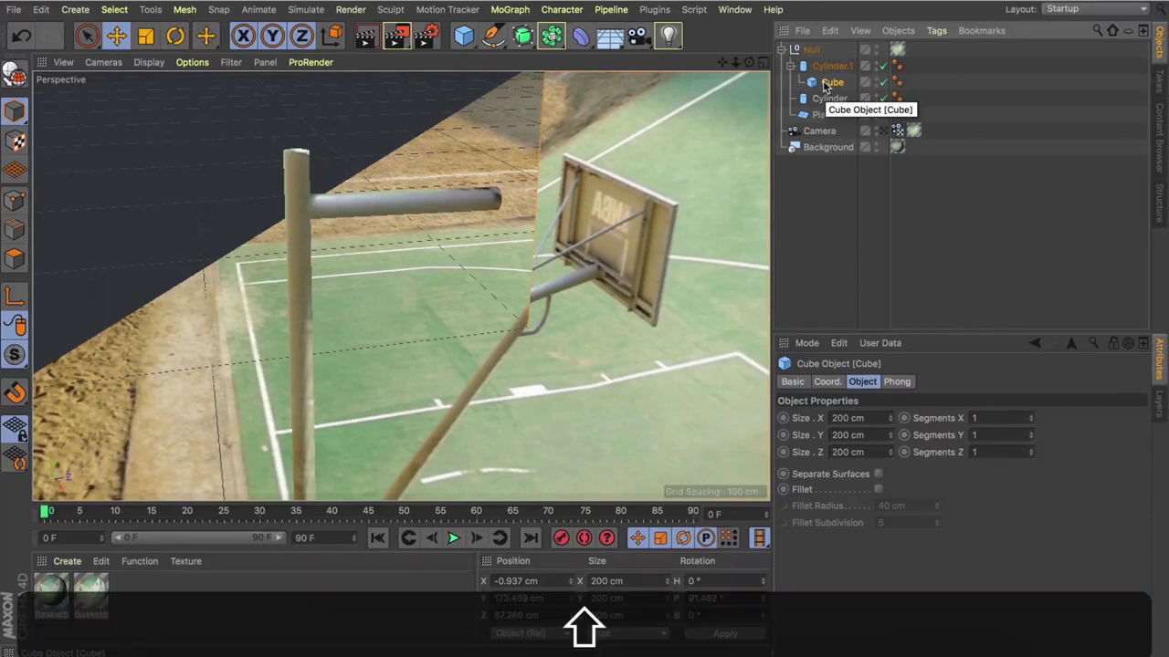
Step: Apply Reset PSR to the Cube so it matches the arm's position and orientation, and move it out to the top hierarchy level
key("shift+c")
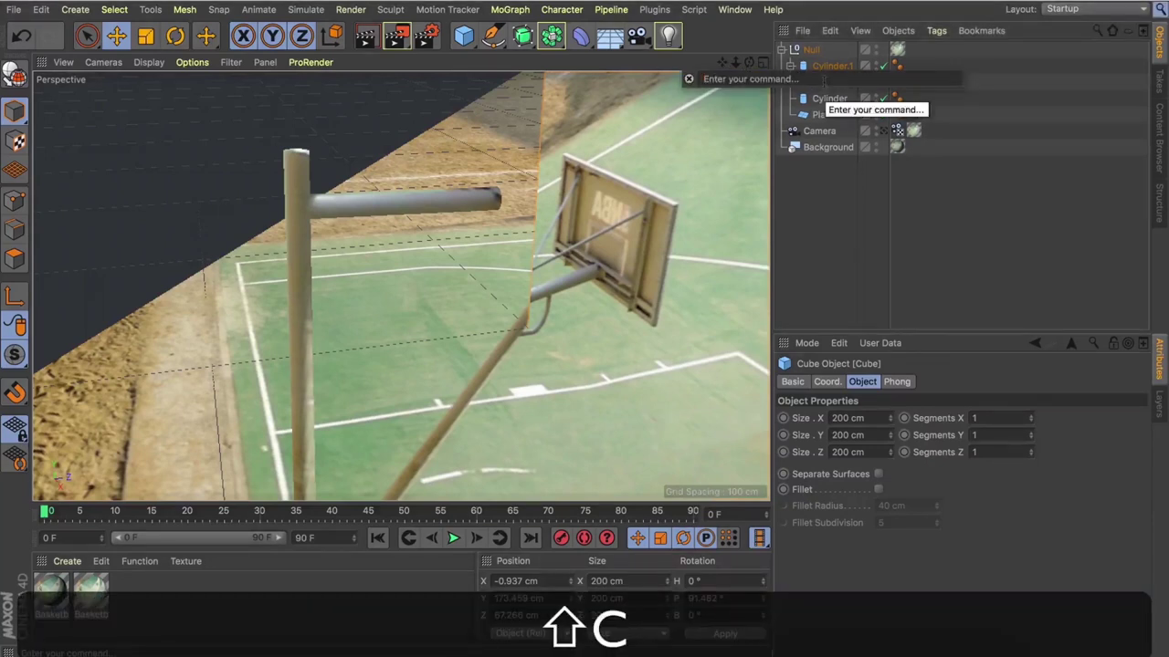
type("reset")
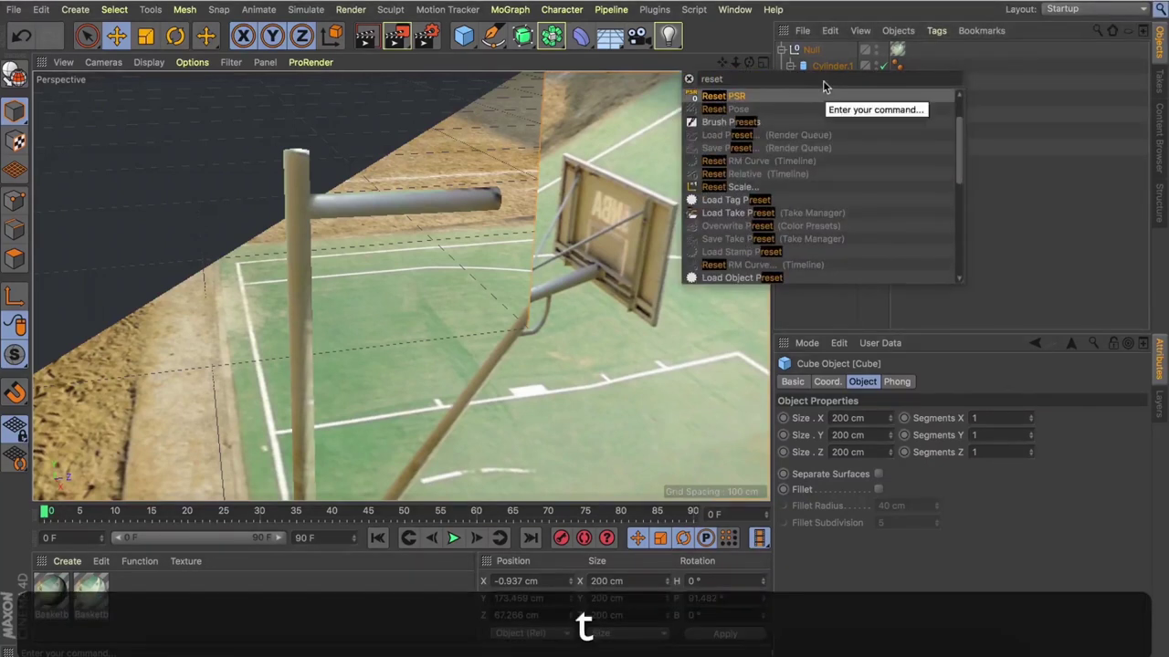
left_click(735, 101)
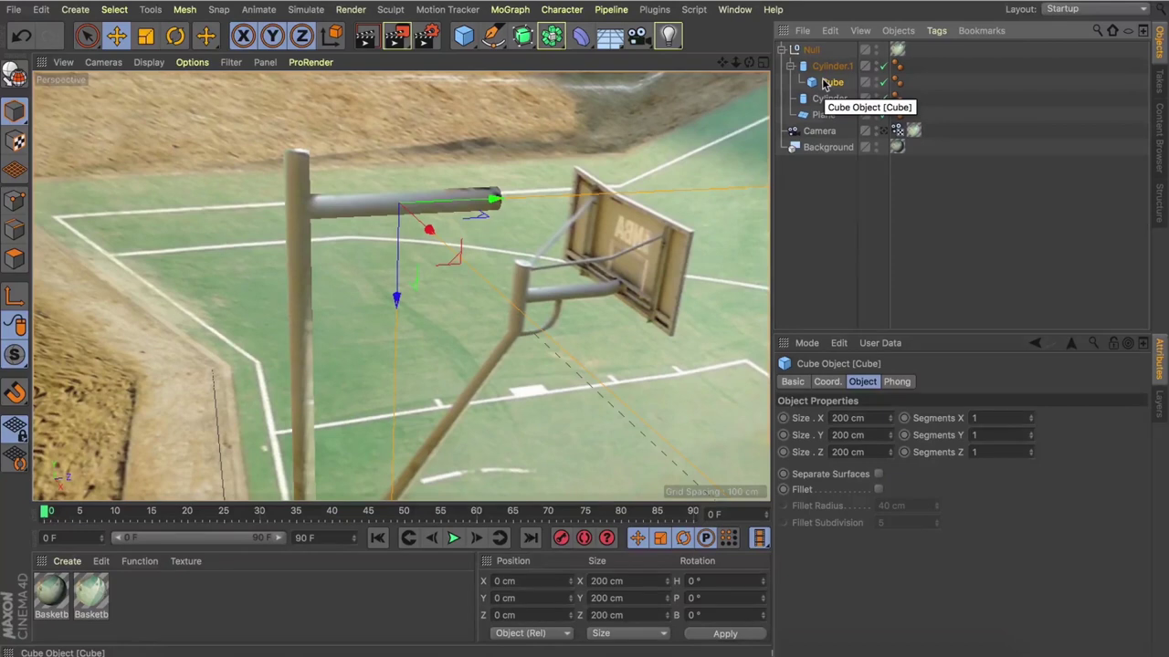
left_click_drag(824, 83, 815, 46)
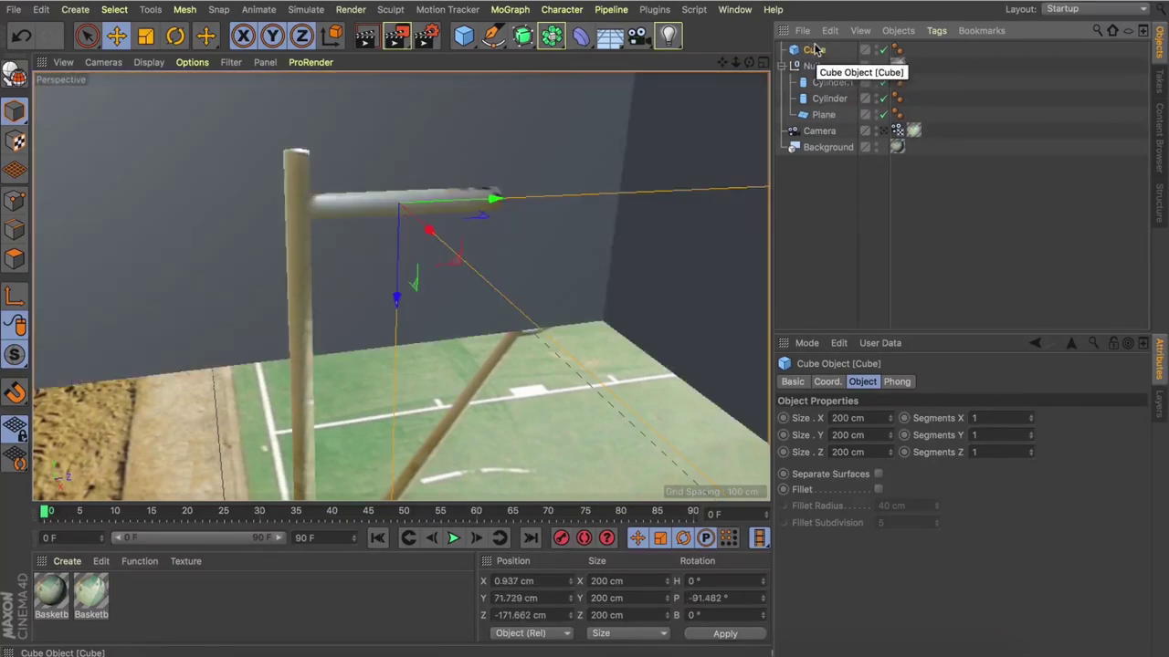
Step: Shrink the Cube to a board of about 46.8 × 1.8 × 33.5 cm at the arm's end, about Y 73.2 cm, Z -155.9 cm
key("t")
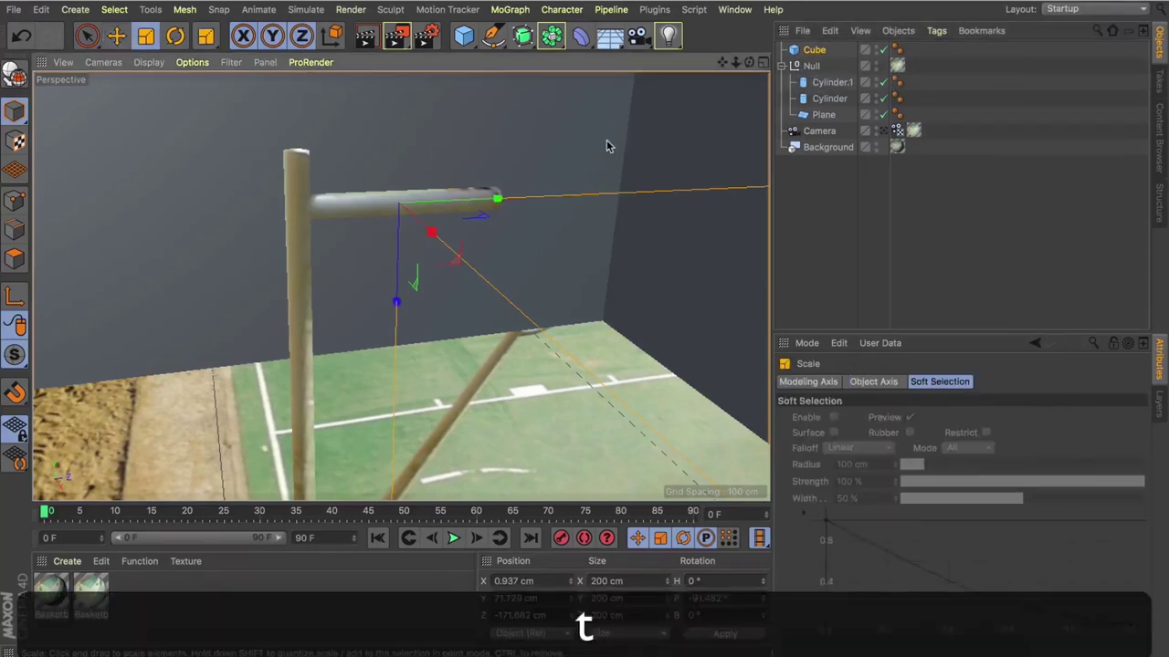
left_click_drag(610, 146, 219, 415)
left_click_drag(511, 242, 250, 398)
left_click_drag(474, 202, 396, 312)
left_click_drag(409, 203, 494, 257)
key("e")
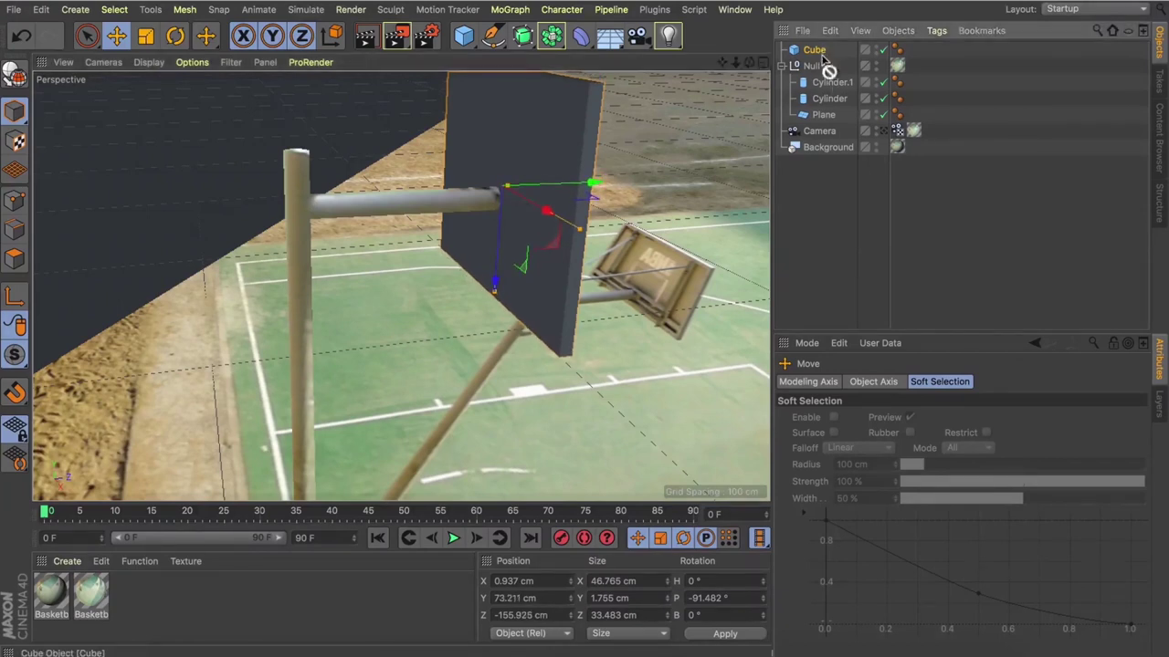
Step: Nest the Cube under the Null and fit it to the projected backboard, about 42.6 cm in X and 21.2 cm in Z
left_click_drag(815, 81, 810, 73)
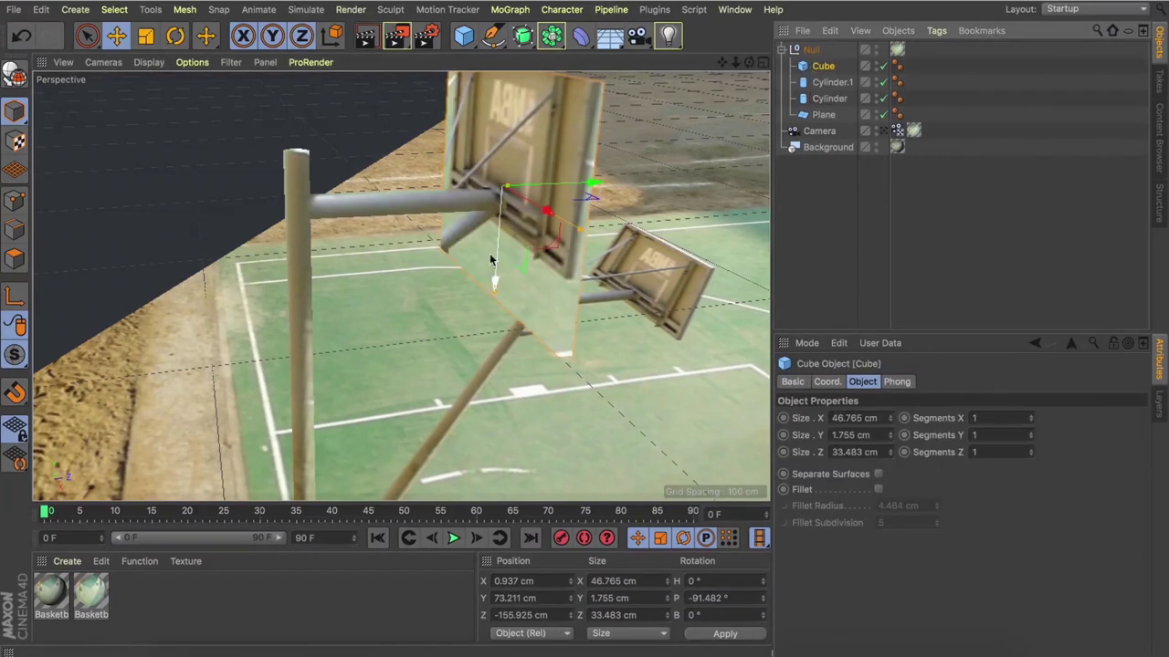
left_click_drag(722, 70, 722, 128)
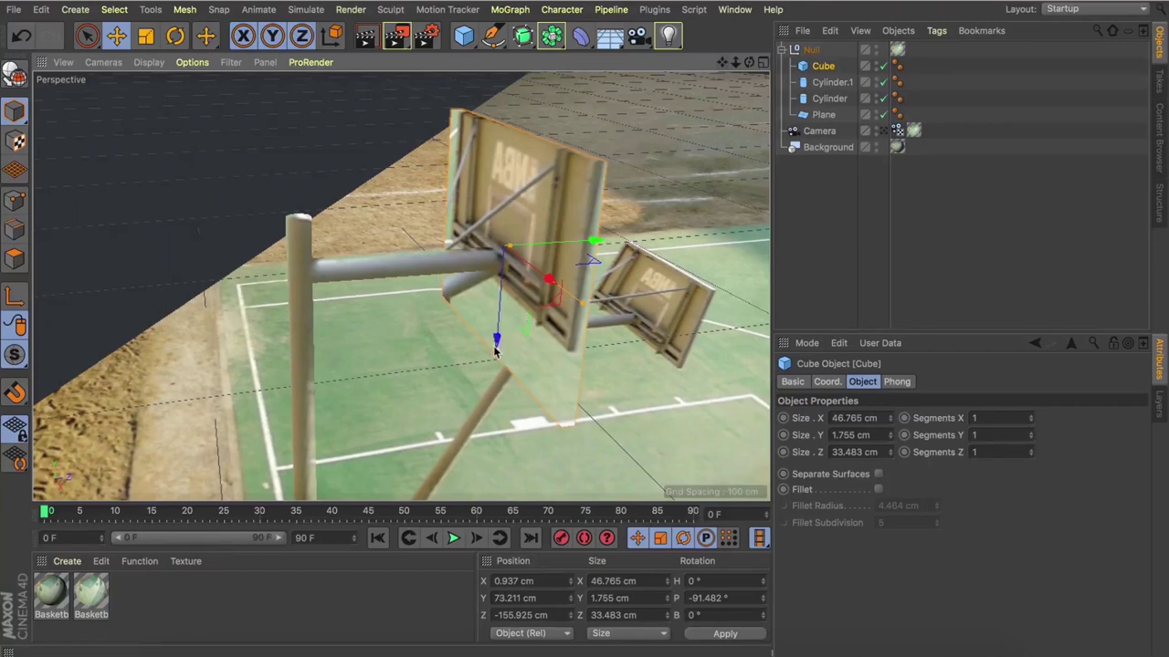
left_click_drag(496, 349, 500, 307)
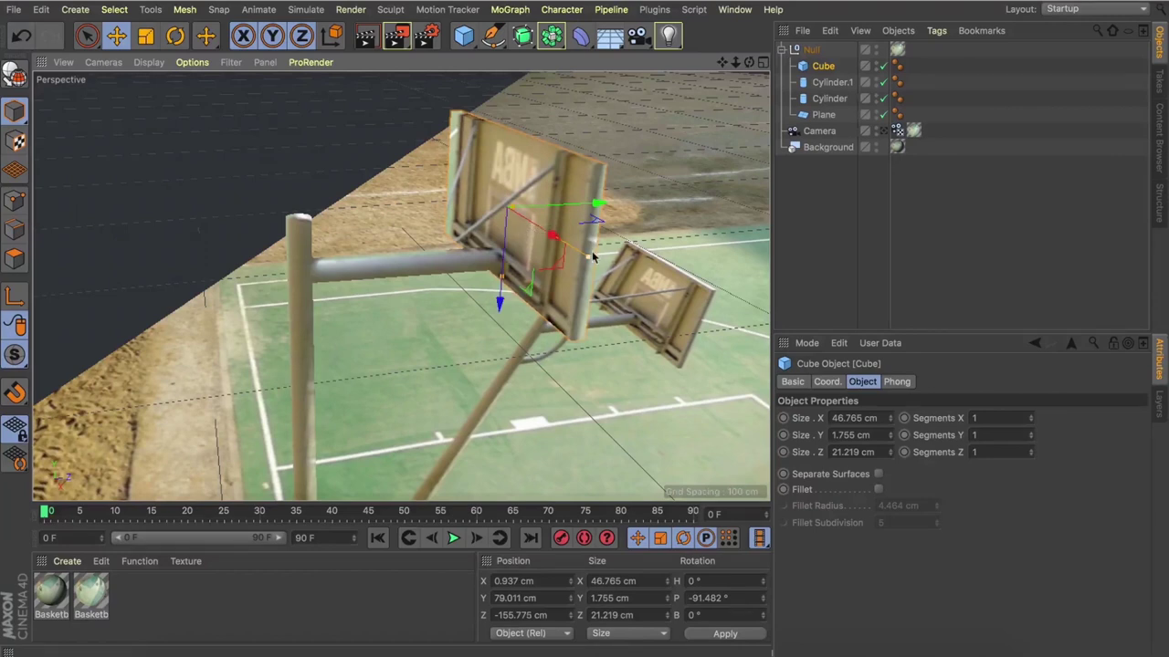
left_click_drag(589, 258, 559, 238)
Step: Compare the modelled hoop with the reference image ring.psd, examining the backboard, arm and pole from several angles
left_click_drag(749, 68, 548, 69)
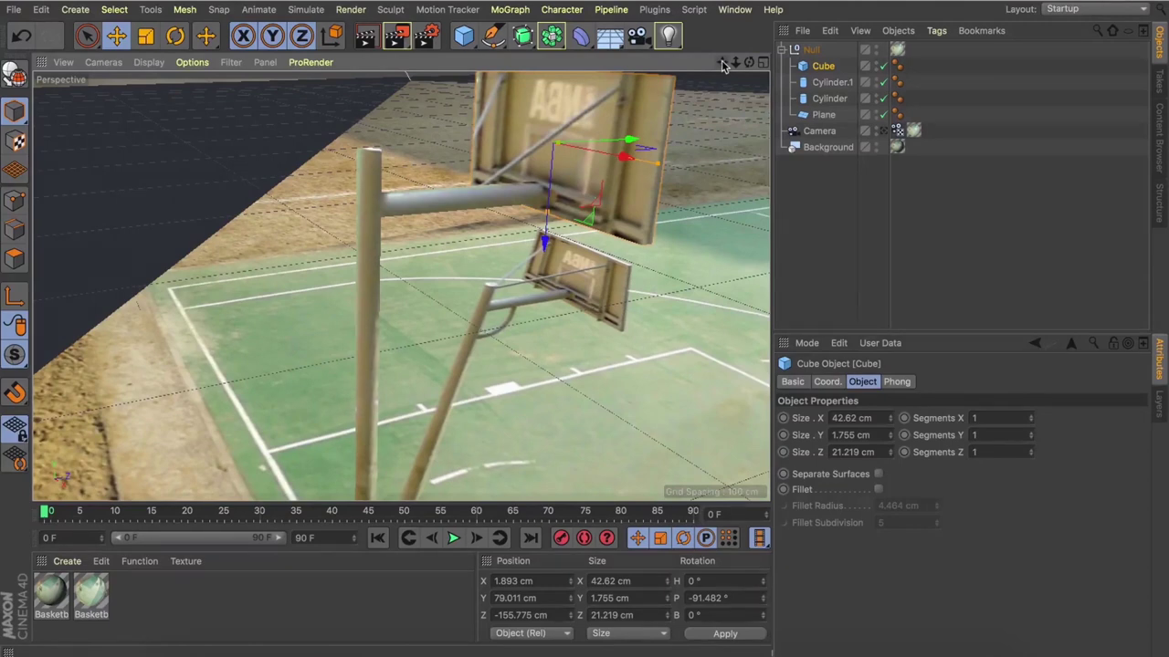
left_click_drag(735, 64, 749, 66)
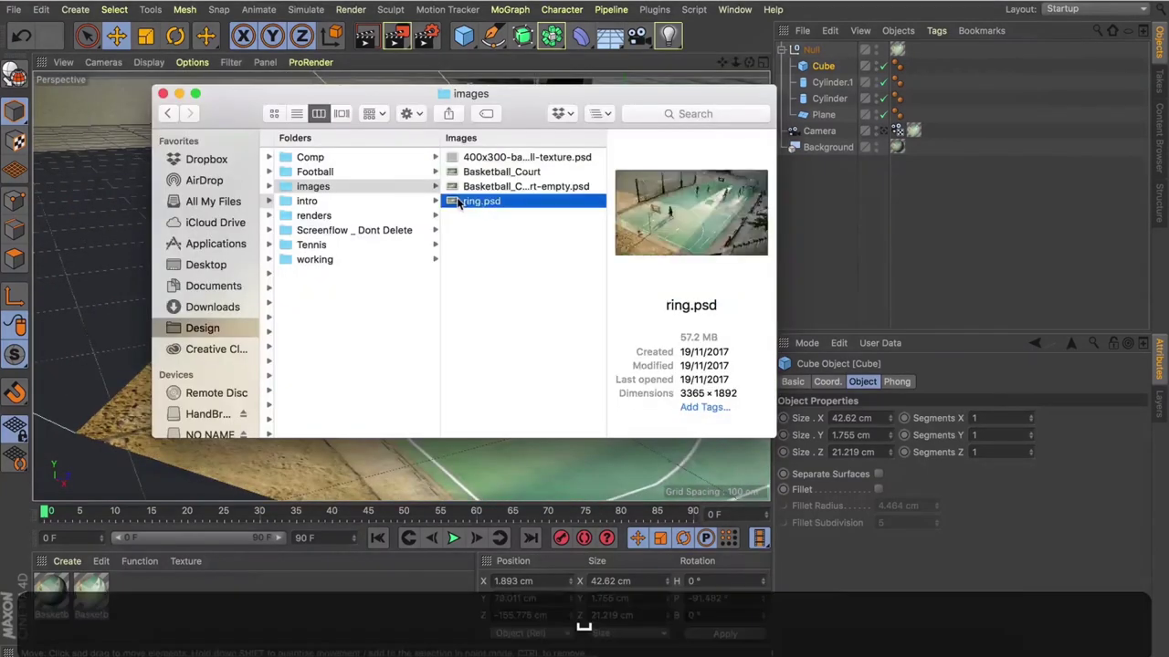
key("space")
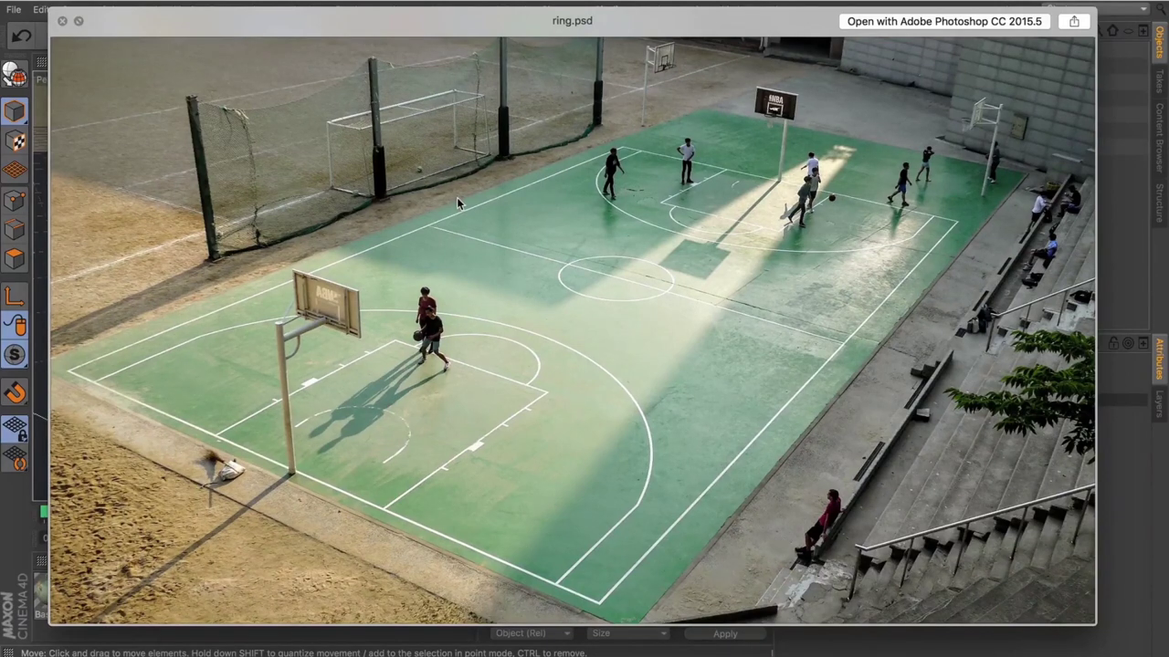
scroll(290, 308, "up", 5, "alt")
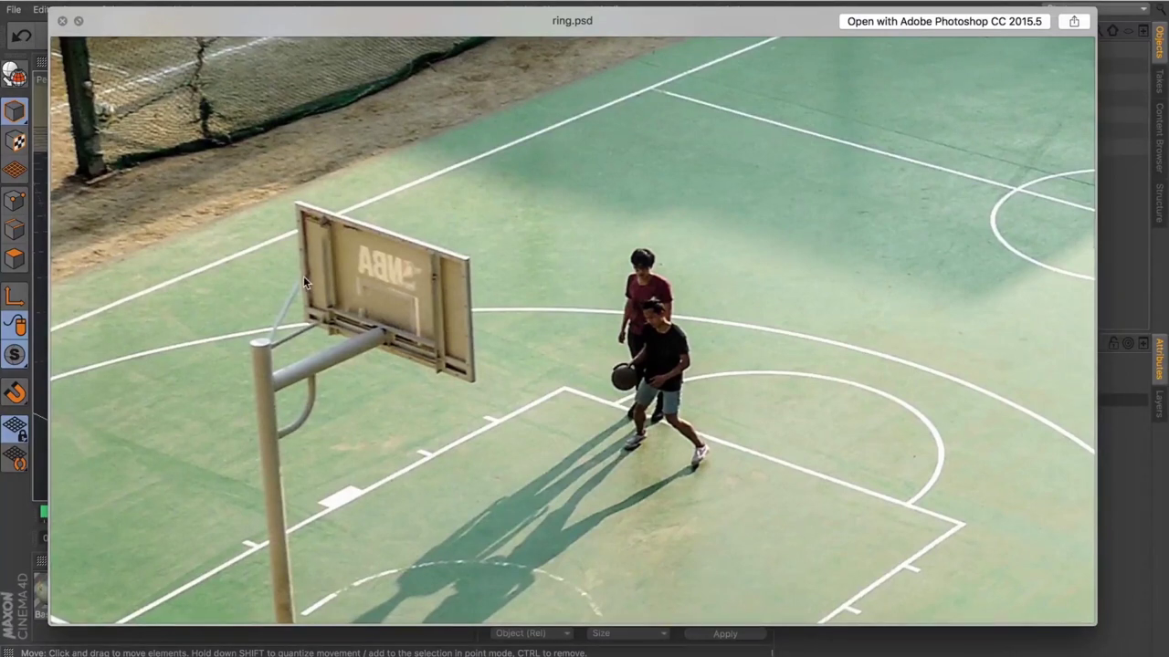
scroll(280, 282, "down", 5, "alt")
key("space")
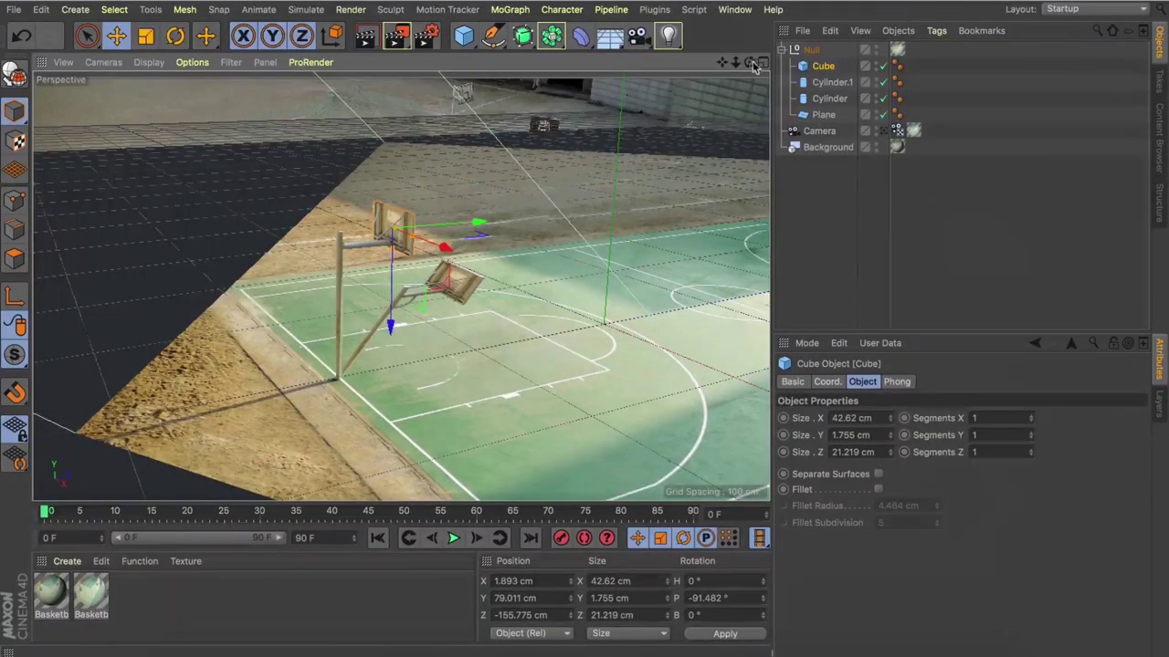
left_click_drag(755, 66, 743, 62)
scroll(460, 228, "up", 5)
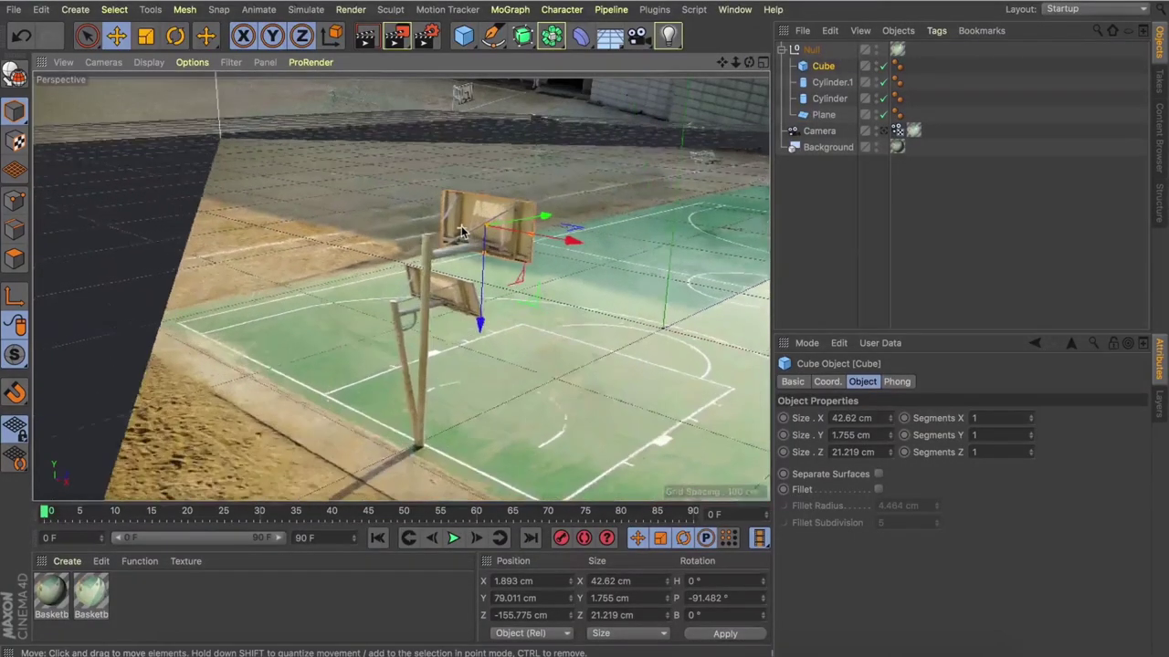
left_click_drag(749, 64, 748, 68)
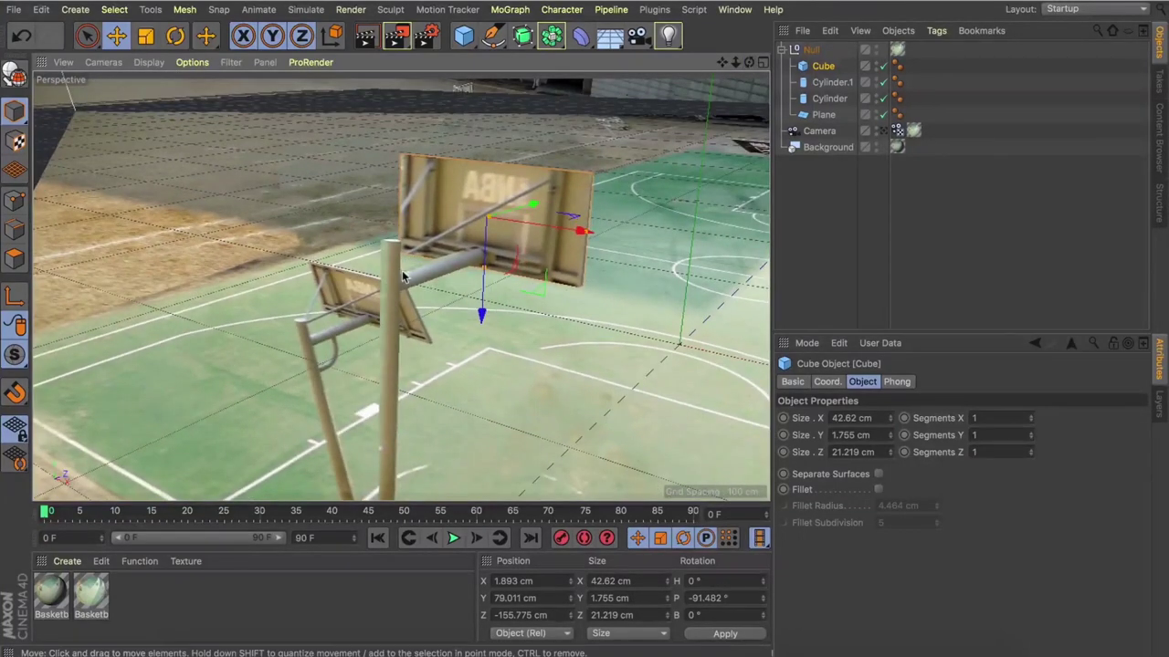
scroll(466, 176, "up", 3)
Step: Group the Cube, Cylinder.1 and Cylinder of the hoop under a new Null
left_click(827, 98)
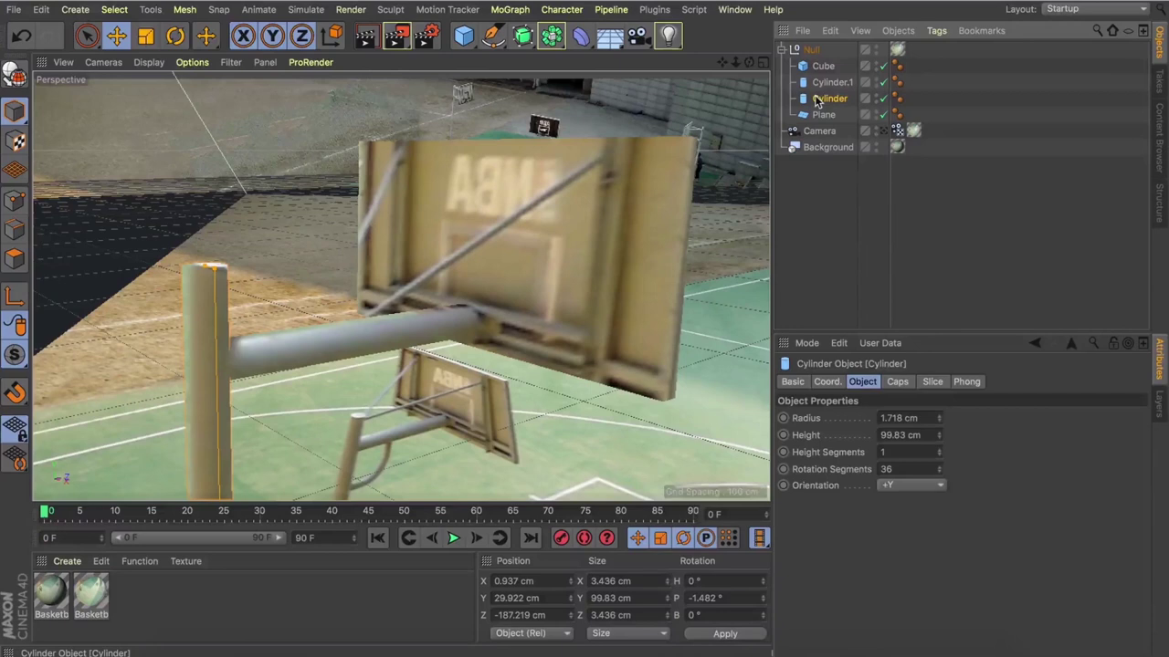
left_click(810, 49)
left_click(819, 66)
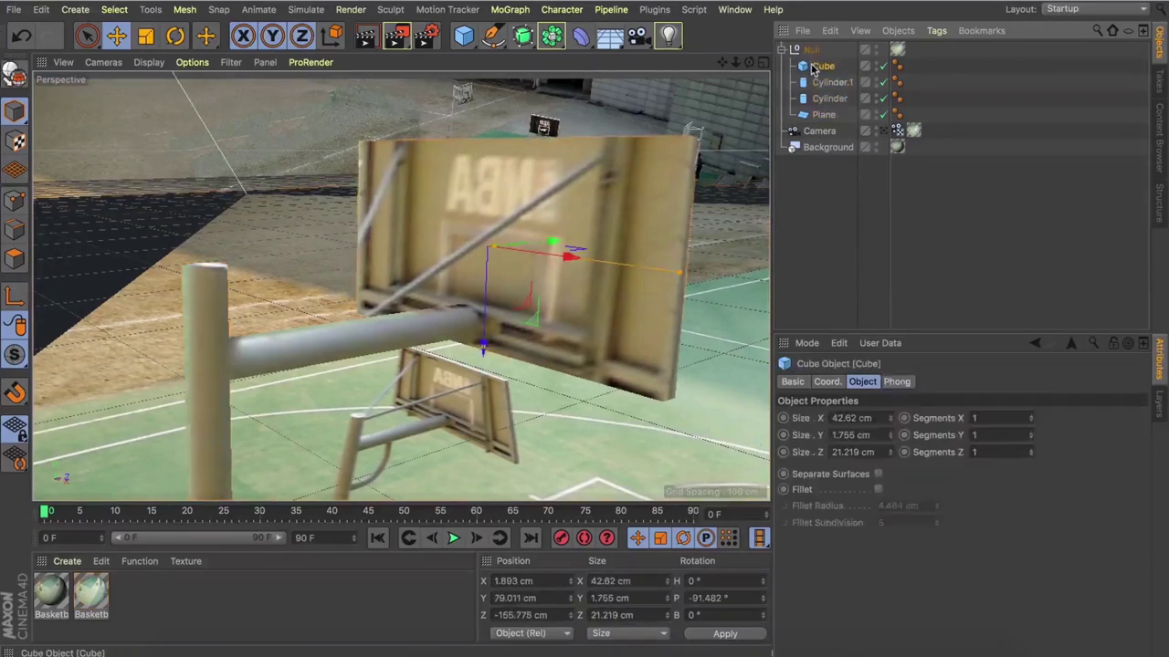
left_click(824, 101)
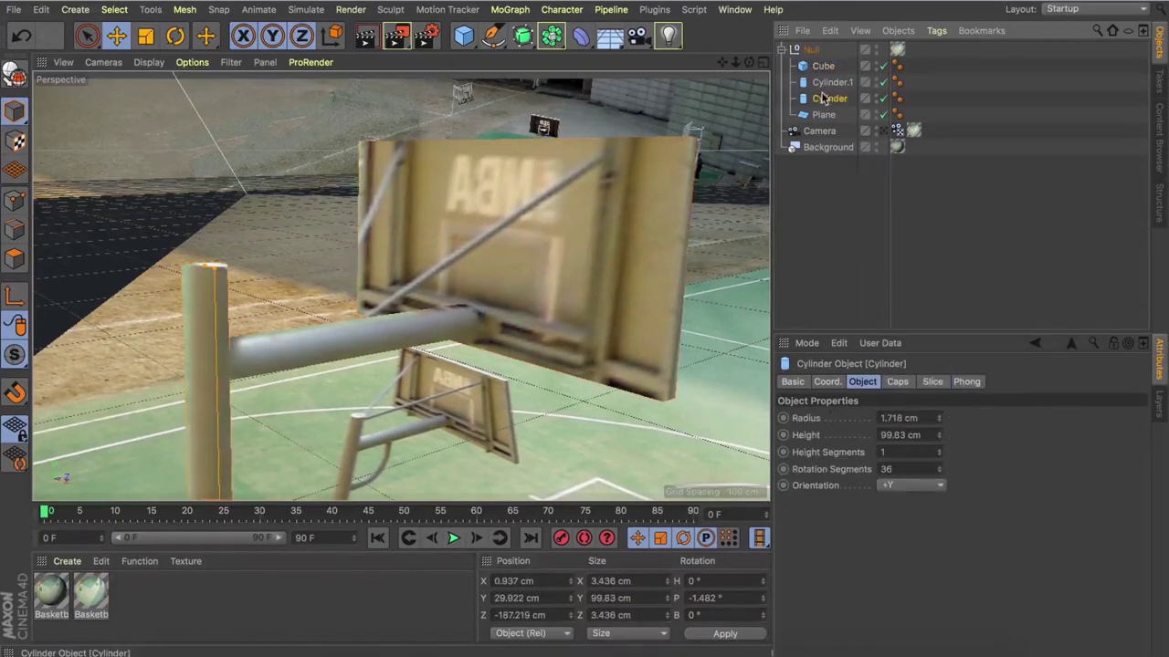
left_click(829, 83, "shift")
left_click(818, 68, "shift")
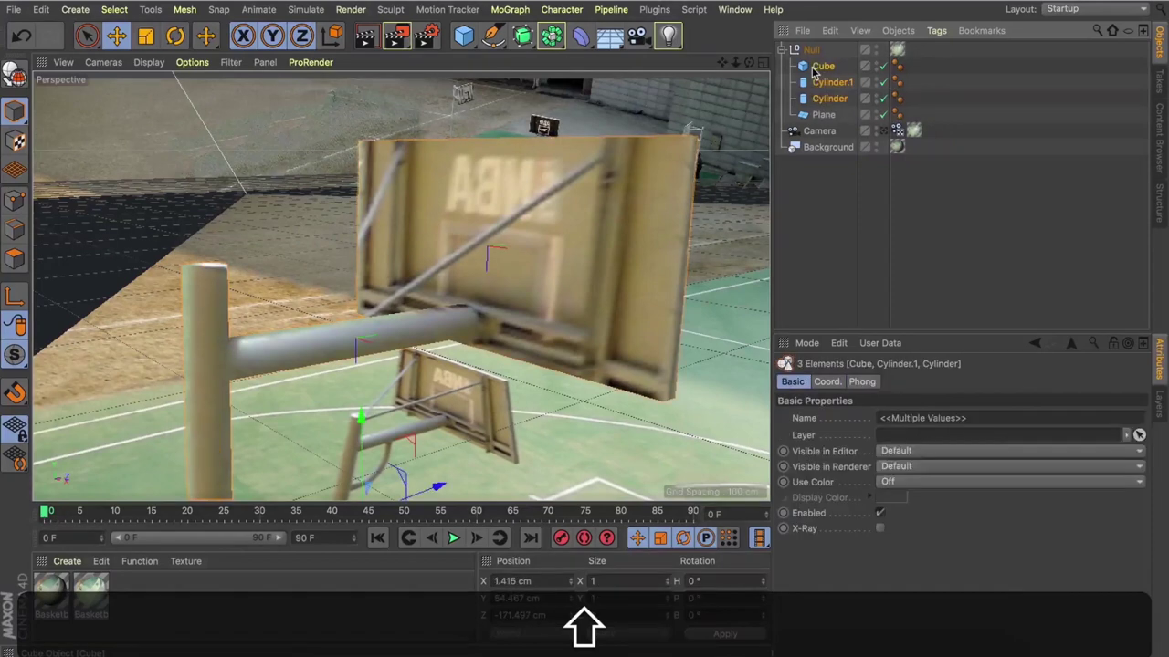
key("alt+g")
Step: Rename the hoop's group Null as Basketball rings
double_click(819, 67)
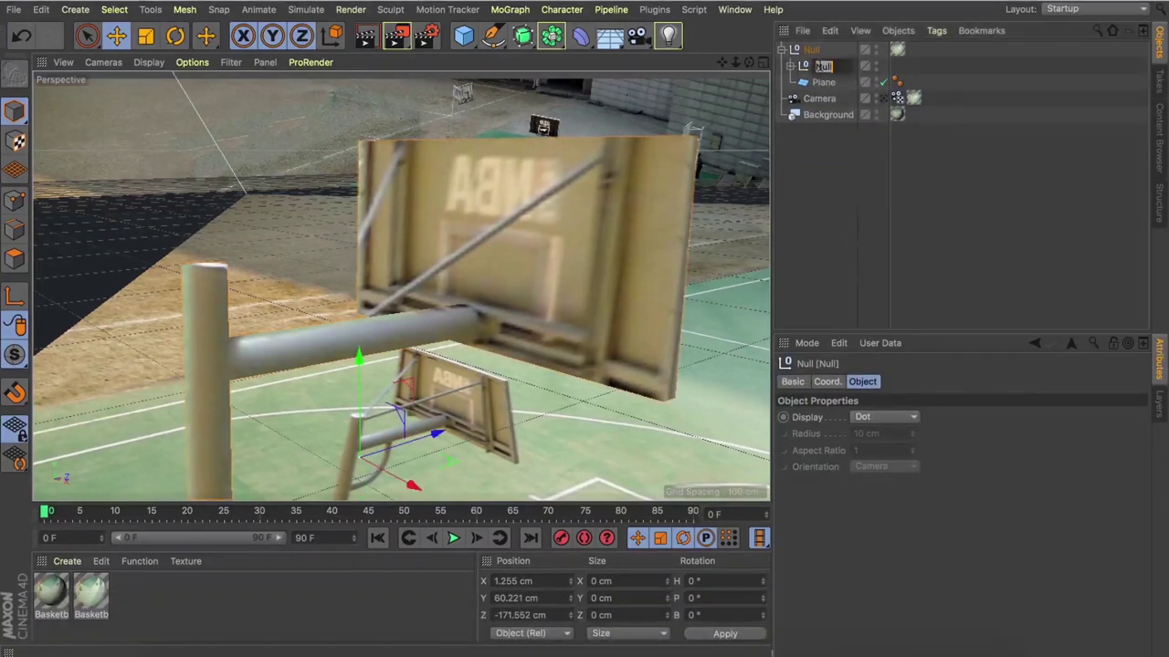
type("BAsketball r")
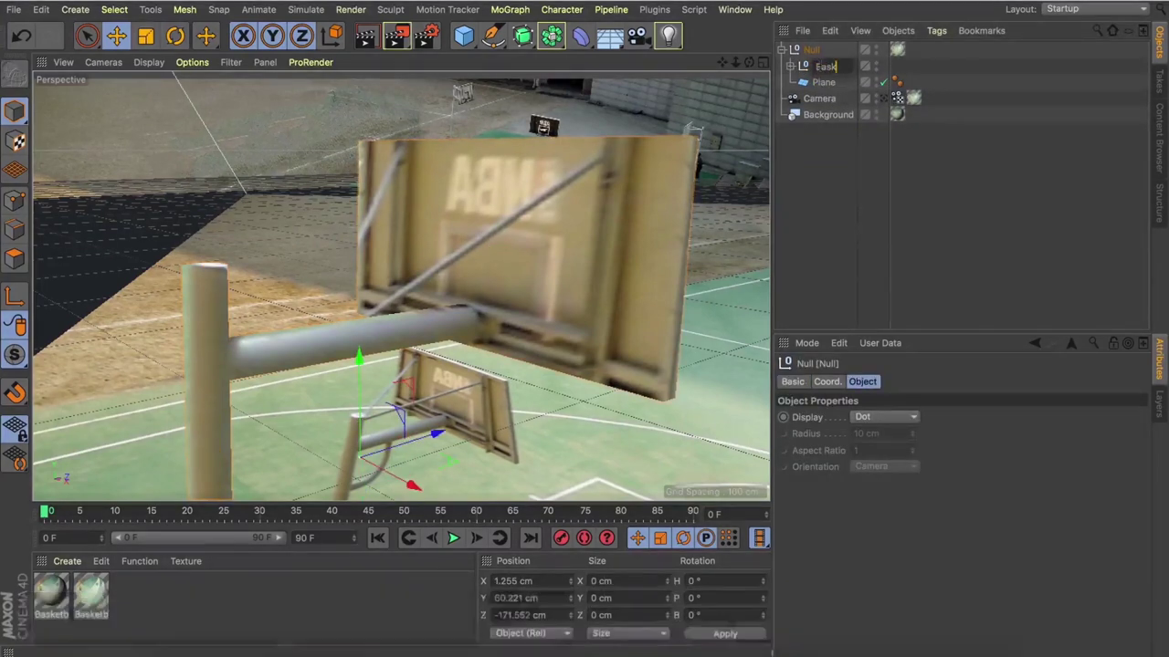
type("ings")
key("Return")
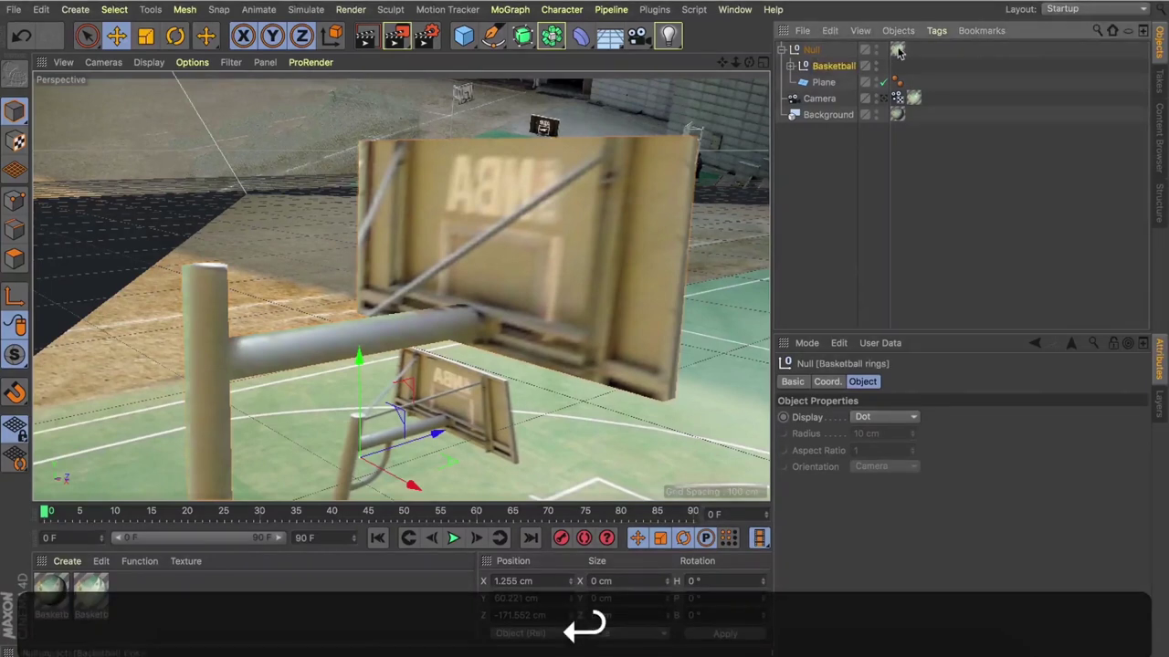
Step: Copy the parent Null's camera-mapped texture tag onto Basketball rings and duplicate the Basketball_Court material
left_click_drag(900, 49, 923, 73, "super")
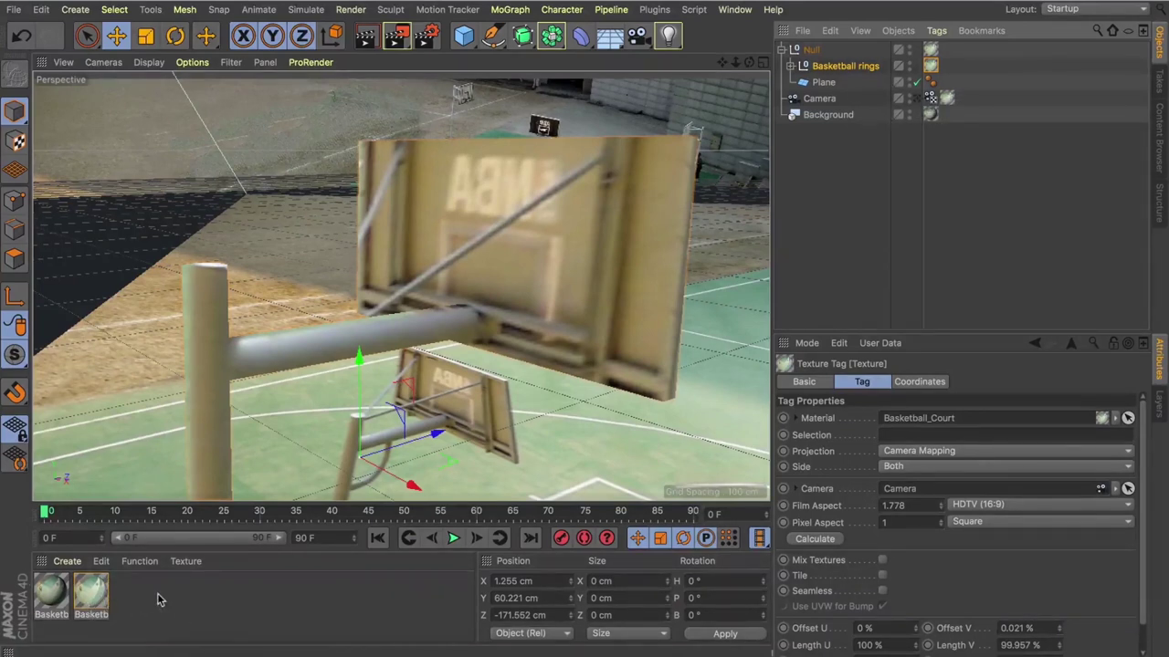
left_click(91, 598)
key("super+v")
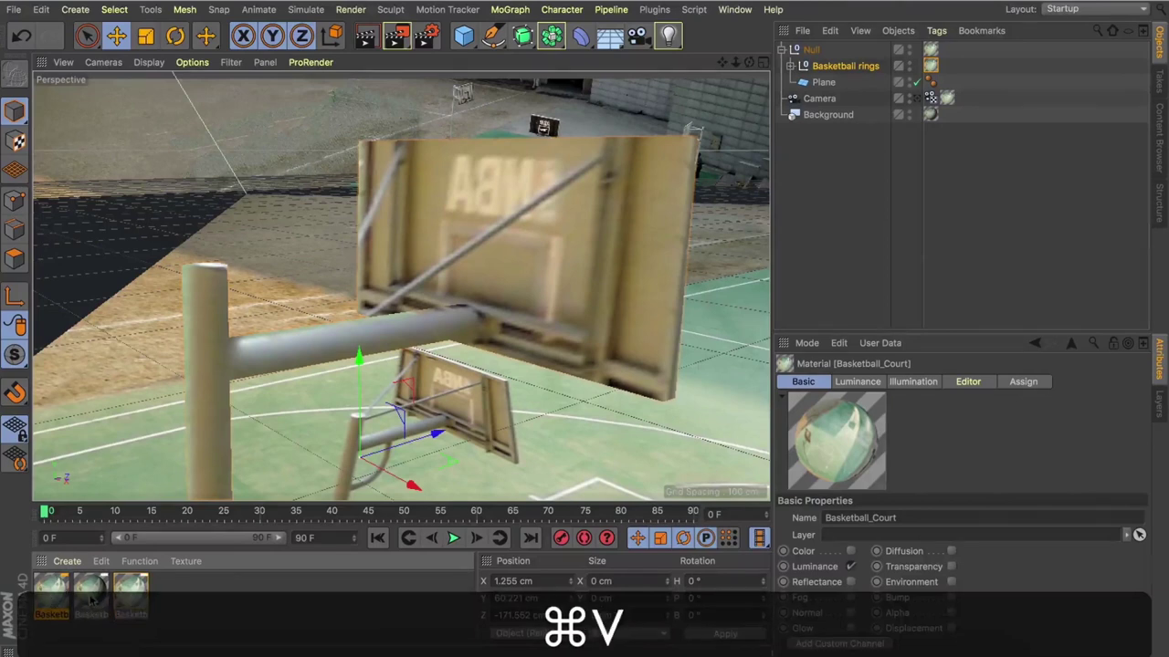
Step: Load ring.psd as the duplicate material's Luminance texture, without a project copy, and assign that material to the Basketball rings texture tag
double_click(53, 598)
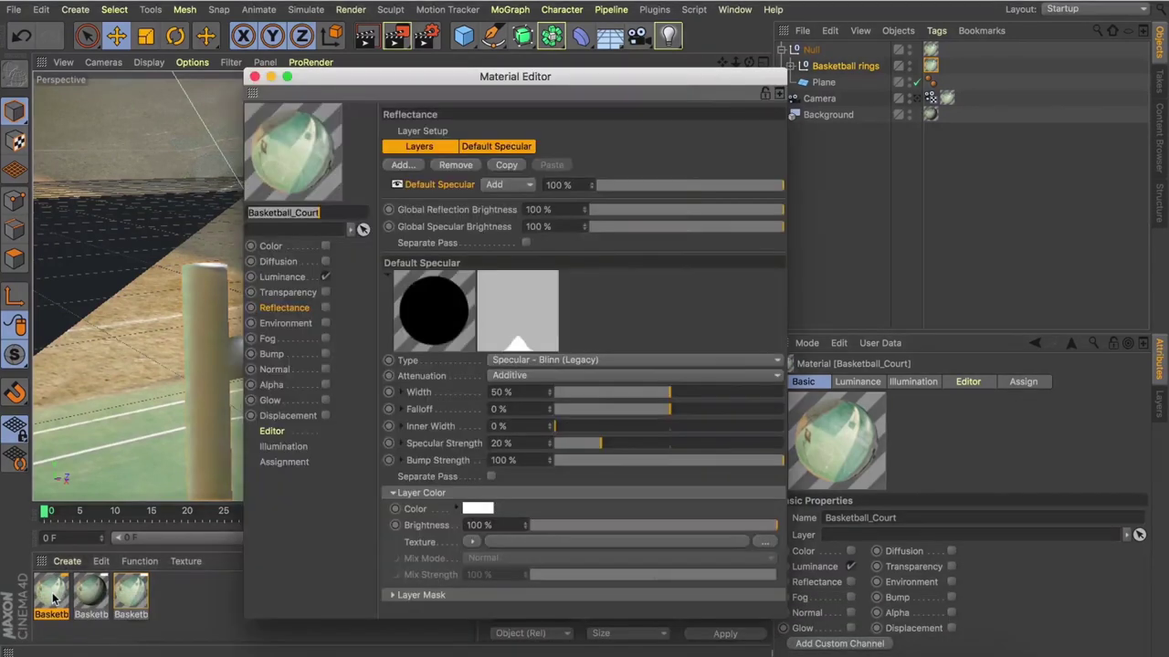
left_click(288, 278)
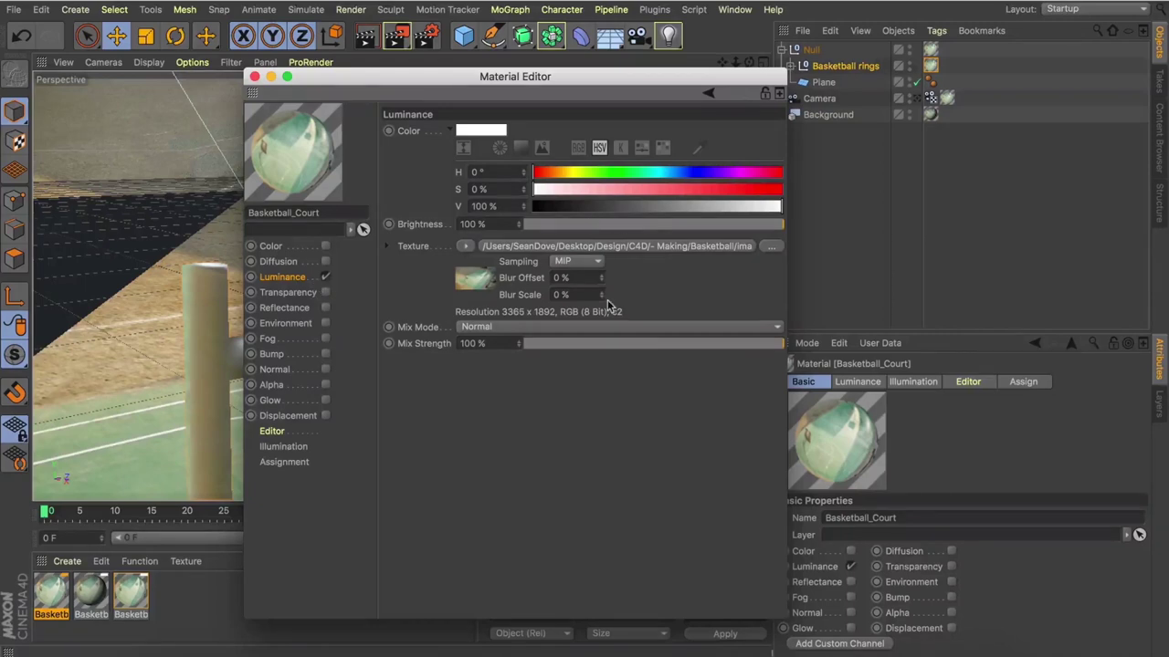
left_click(771, 248)
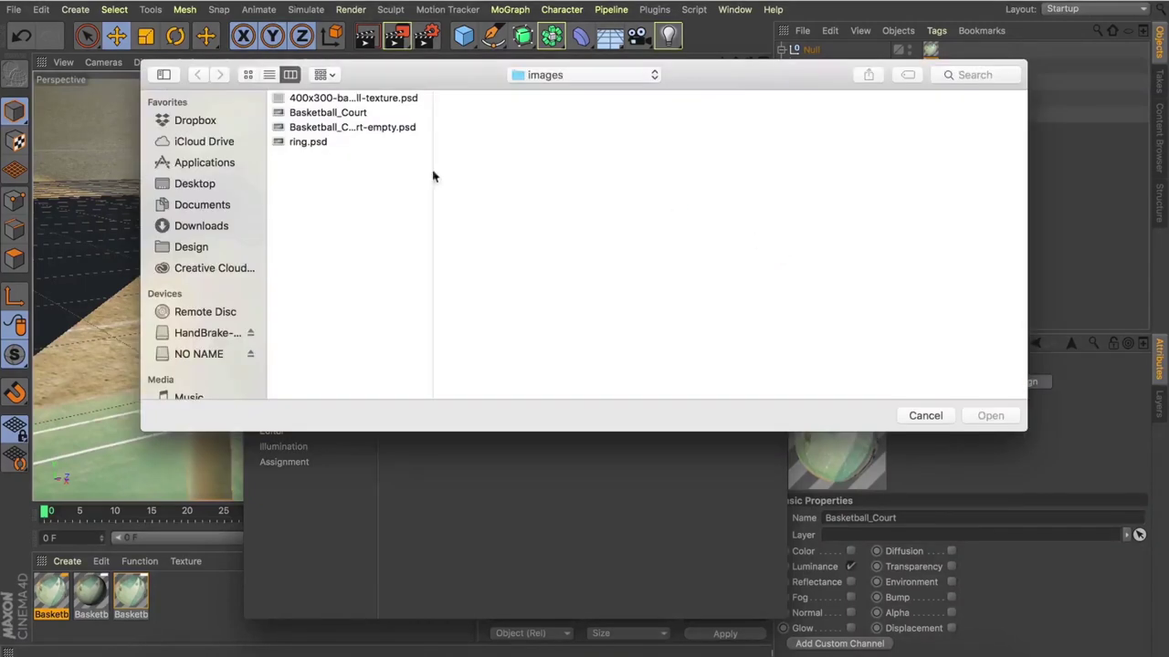
left_click(308, 143)
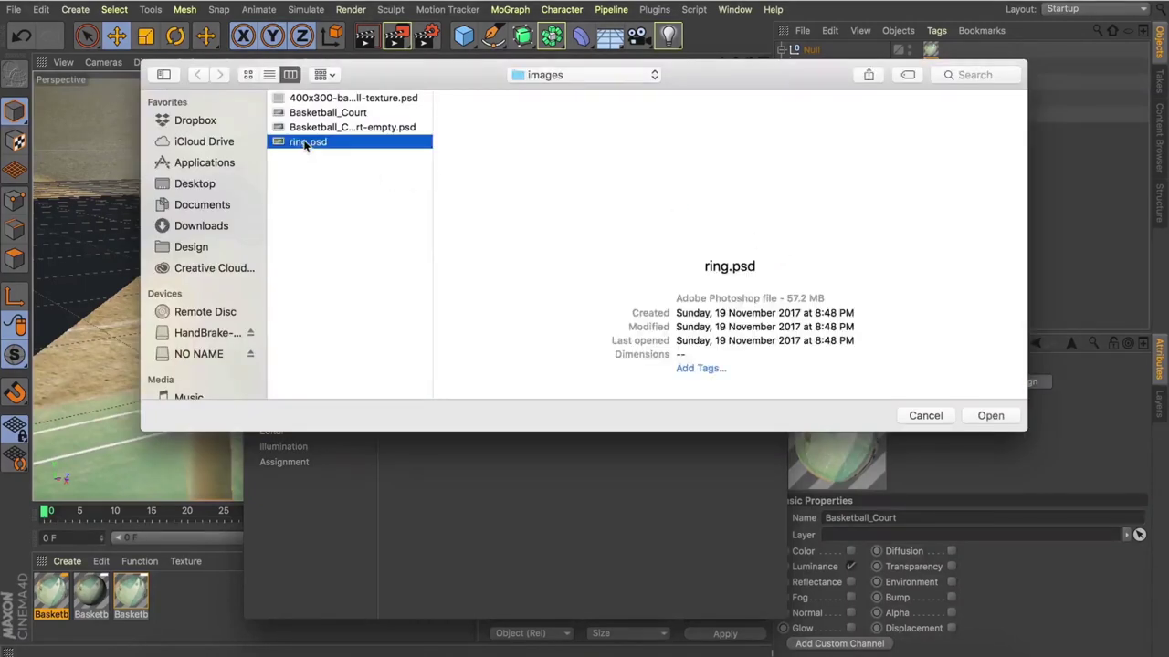
left_click(990, 415)
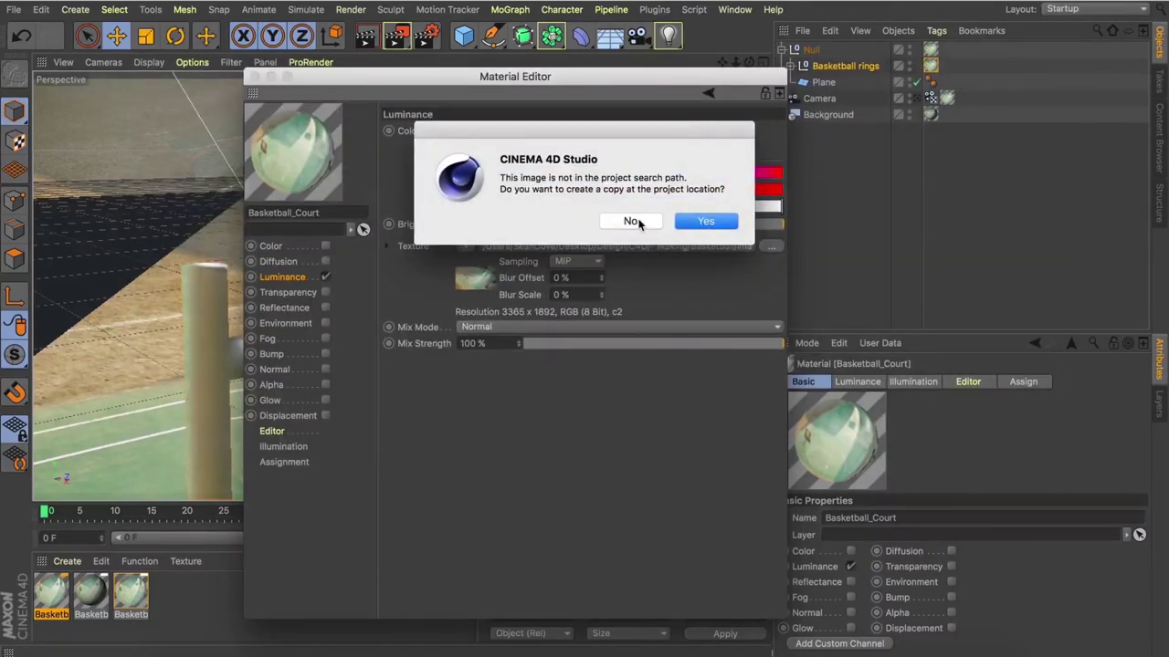
left_click(632, 222)
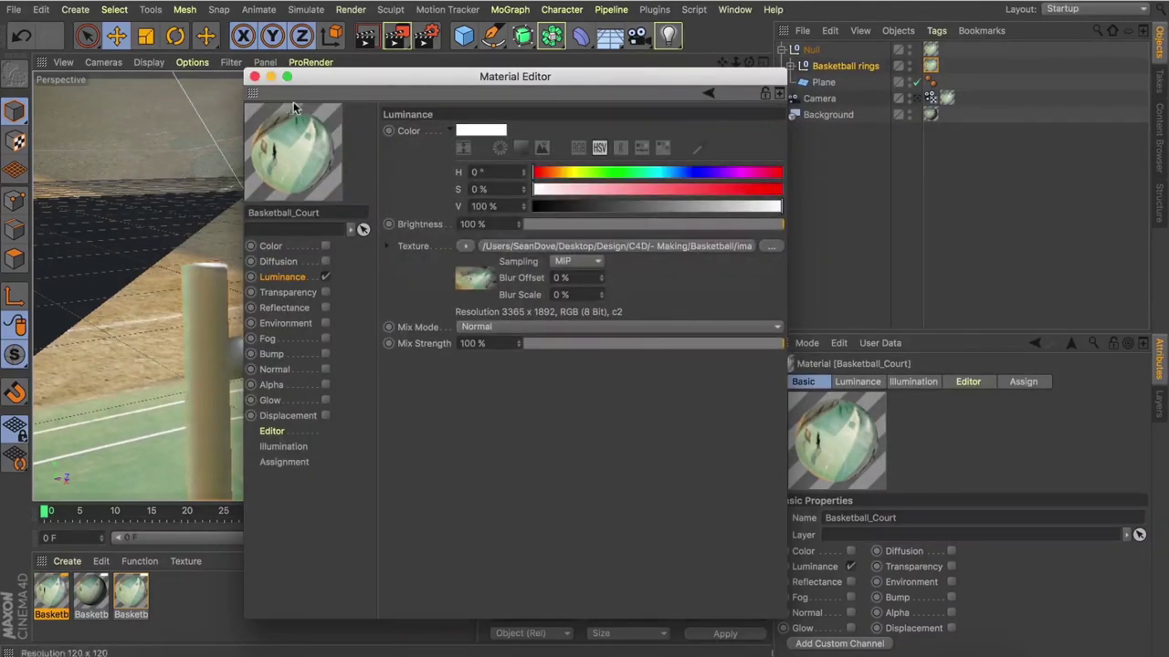
left_click(255, 77)
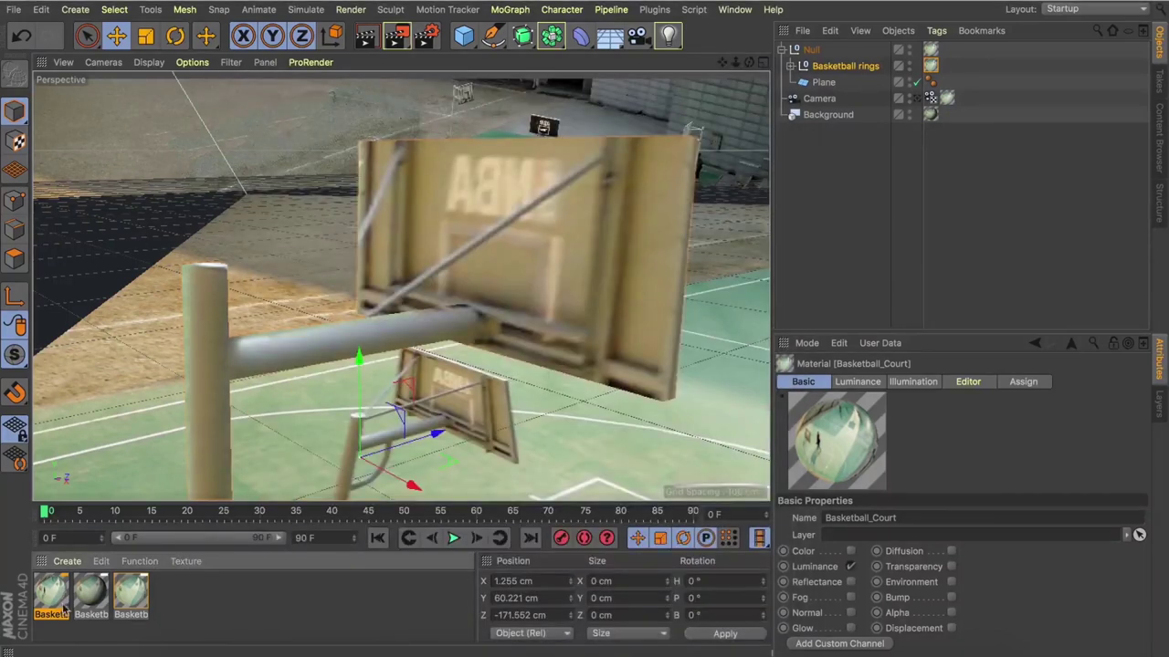
left_click_drag(804, 183, 897, 119)
left_click_drag(928, 82, 928, 65)
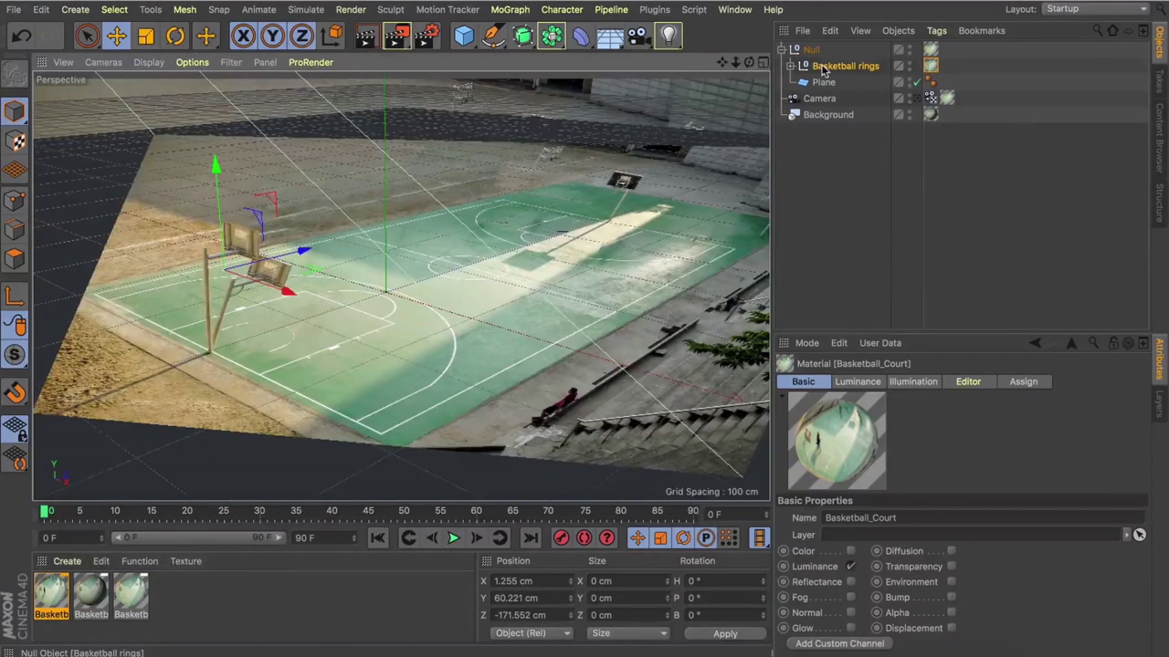
Step: Duplicate Basketball rings inside the Null, rotate the copy to a heading of -180° and move it to the court's far end, about Z 409.6 cm
left_click_drag(820, 68, 819, 59, "super")
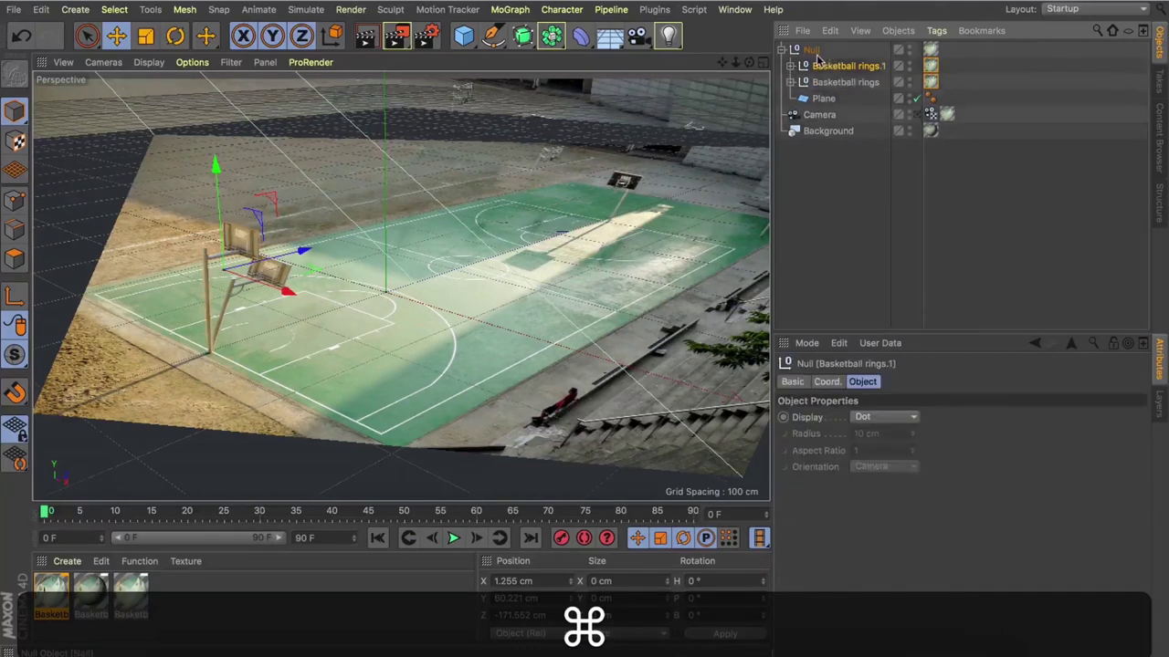
key("r")
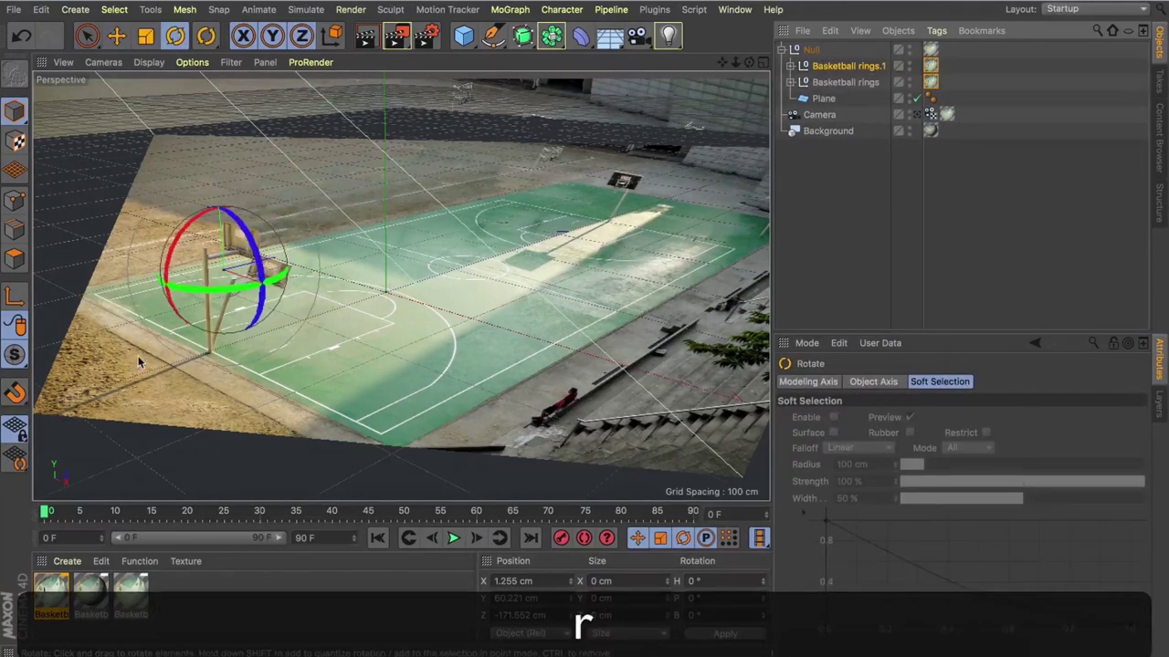
left_click_drag(193, 300, 180, 219, "shift")
key("e")
left_click_drag(245, 313, 155, 328, "alt")
left_click_drag(47, 275, 662, 219)
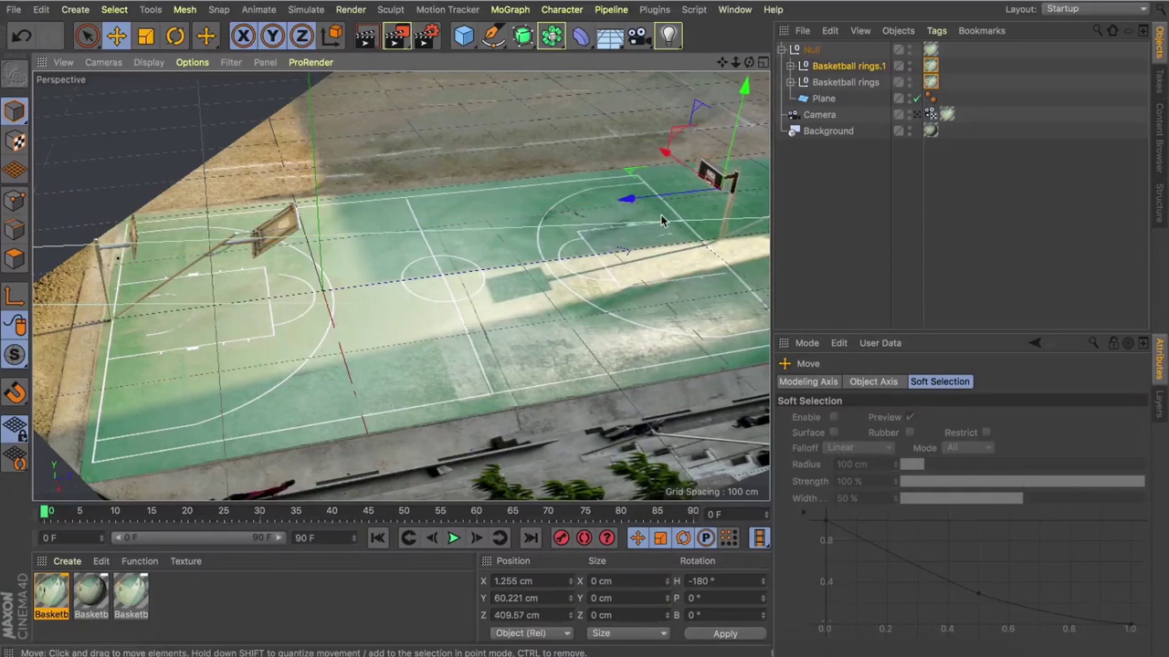
Step: Align the duplicated hoop's pole with the far hoop's base in the photo, at about X 9.6 cm, Z 385.5 cm
key("s")
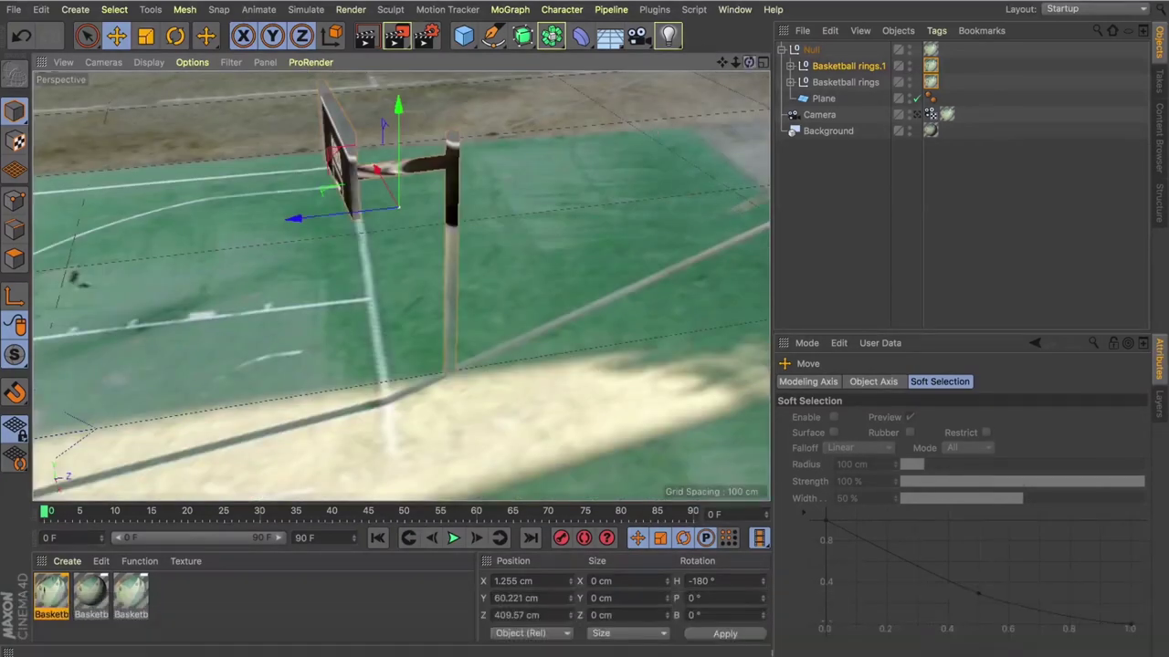
left_click_drag(726, 201, 698, 99, "alt")
left_click_drag(417, 162, 342, 190)
left_click_drag(399, 284, 439, 222, "alt")
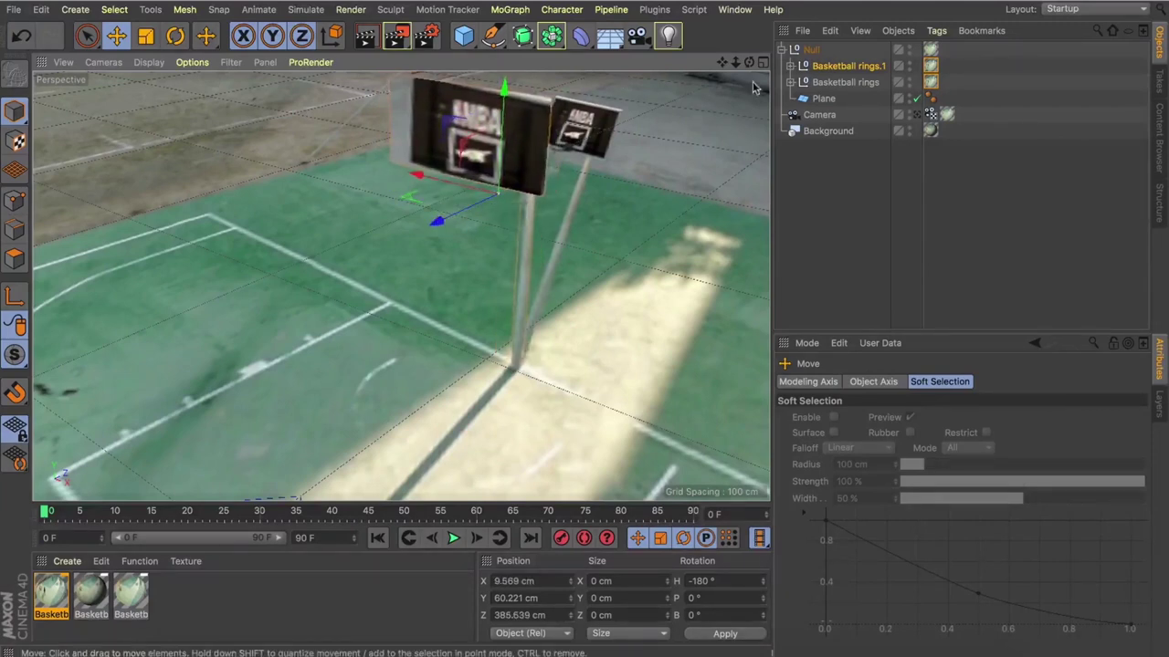
Step: Fit the duplicated hoop's backboard Cube to the projected board, about 36.8 cm in X and 20.5 cm in Z, at about Y 18.4 cm
left_click_drag(749, 62, 658, 66)
left_click_drag(400, 286, 435, 164, "alt")
left_click(790, 66)
left_click(832, 82)
left_click_drag(442, 104, 470, 106)
middle_click_drag(470, 106, 472, 123, "alt")
left_click_drag(538, 222, 538, 222)
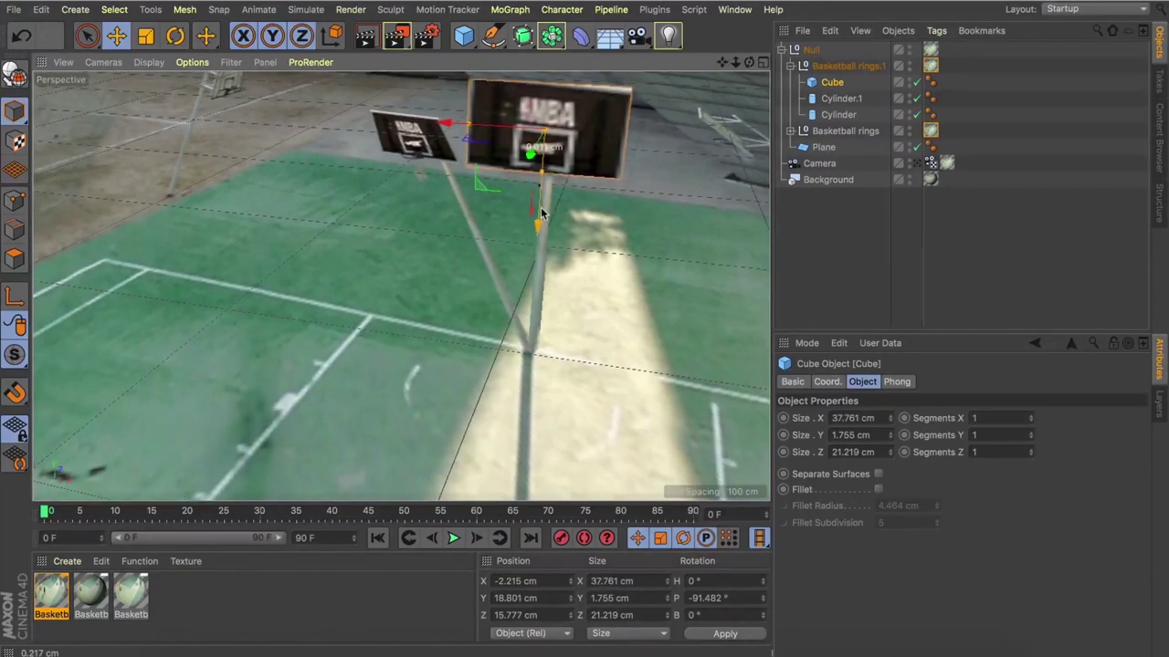
left_click_drag(467, 126, 471, 127)
left_click_drag(541, 171, 542, 169)
left_click_drag(538, 222, 538, 224)
mouse_move(749, 62)
left_mouse_down()
mouse_move(724, 63)
mouse_move(749, 66)
left_mouse_up()
left_click(791, 66)
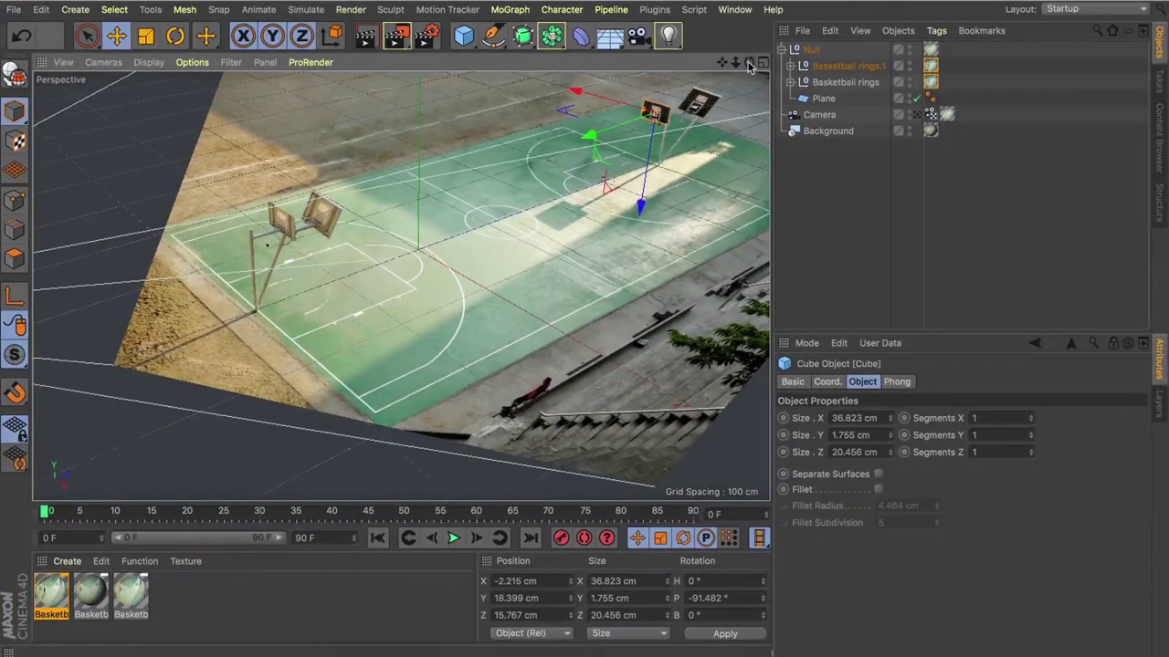
Step: Copy the parent Null's camera-mapped Basketball_Court texture tag onto the ground Plane
left_click_drag(728, 61, 753, 66)
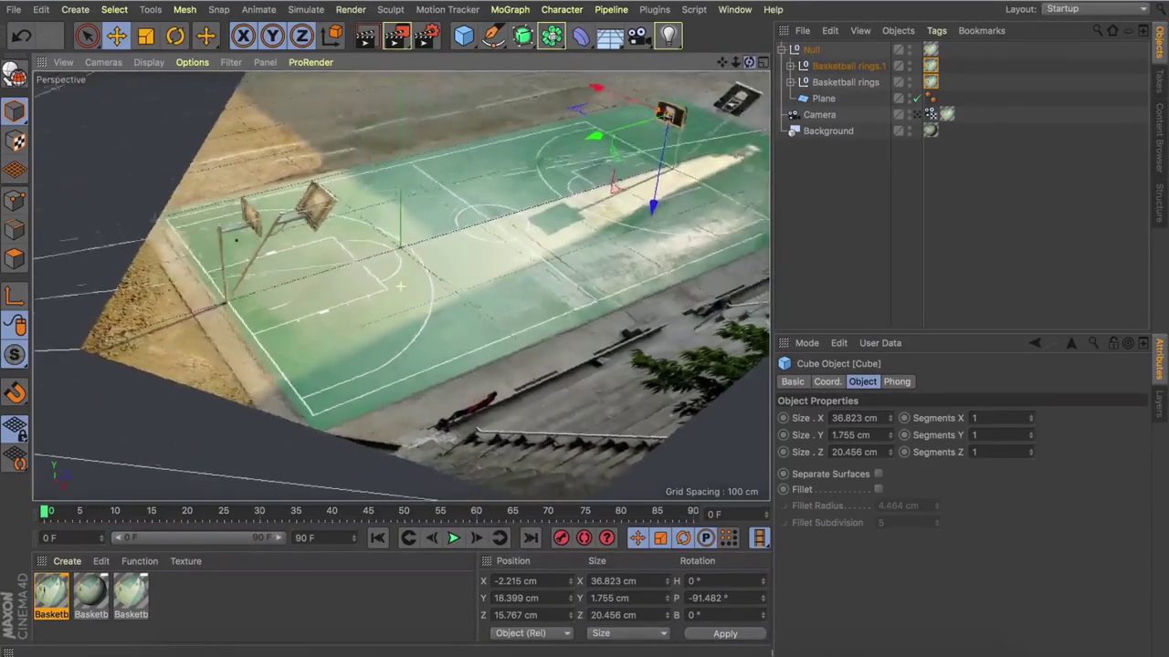
left_click(822, 99)
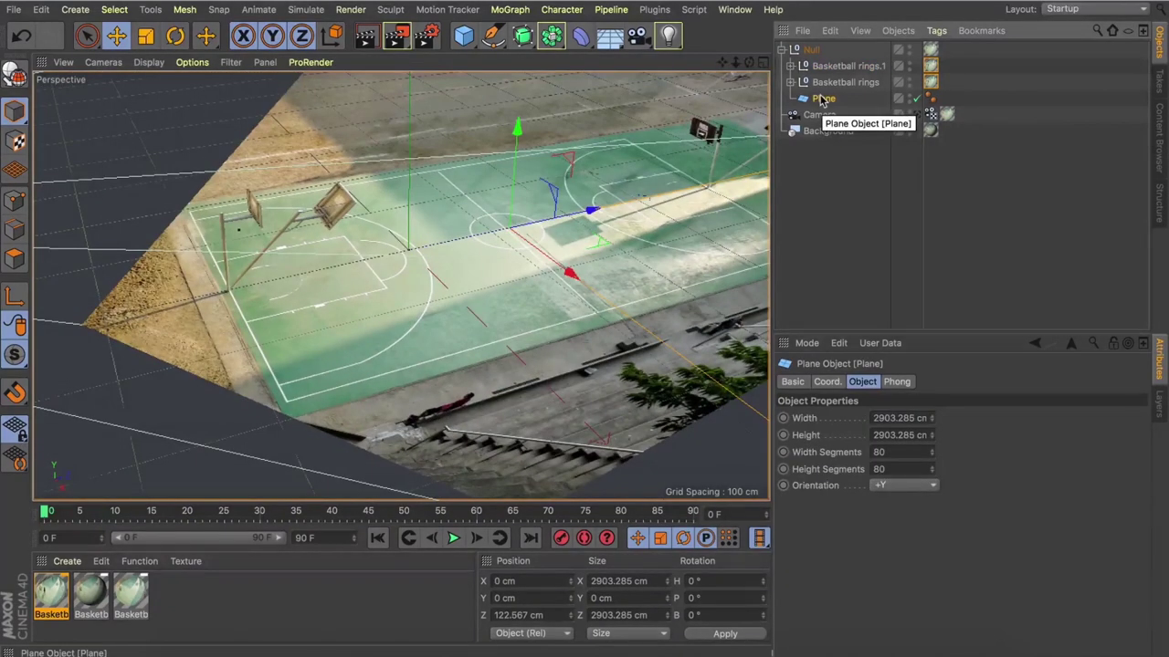
left_click(931, 51)
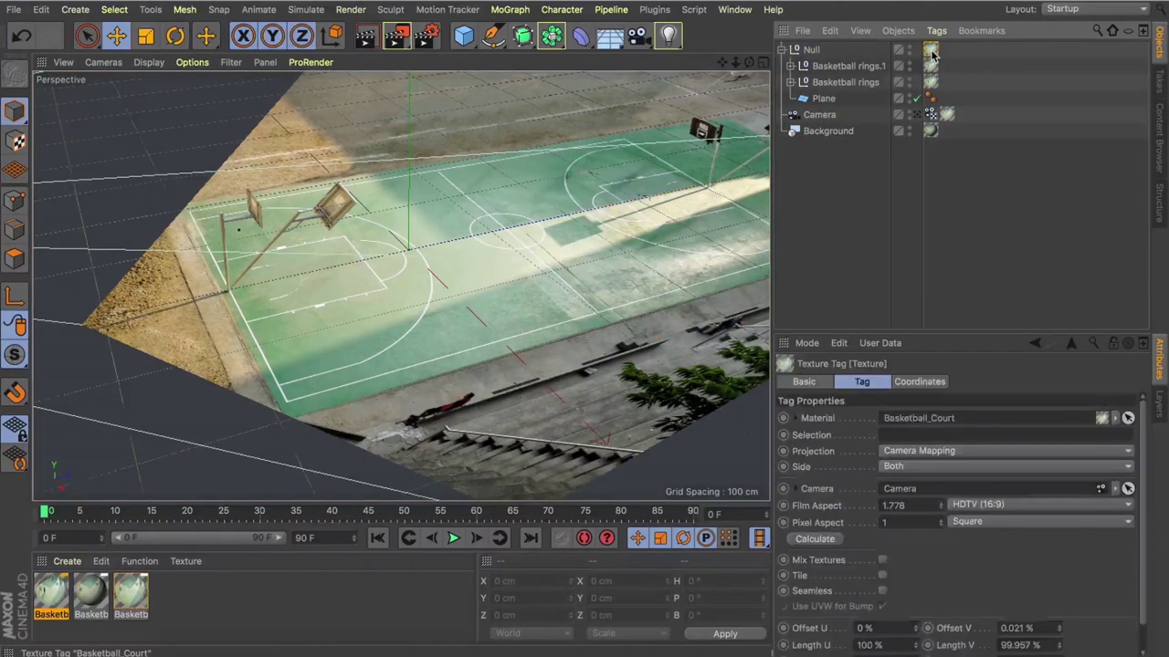
key("super")
left_click_drag(823, 114, 821, 101, "super")
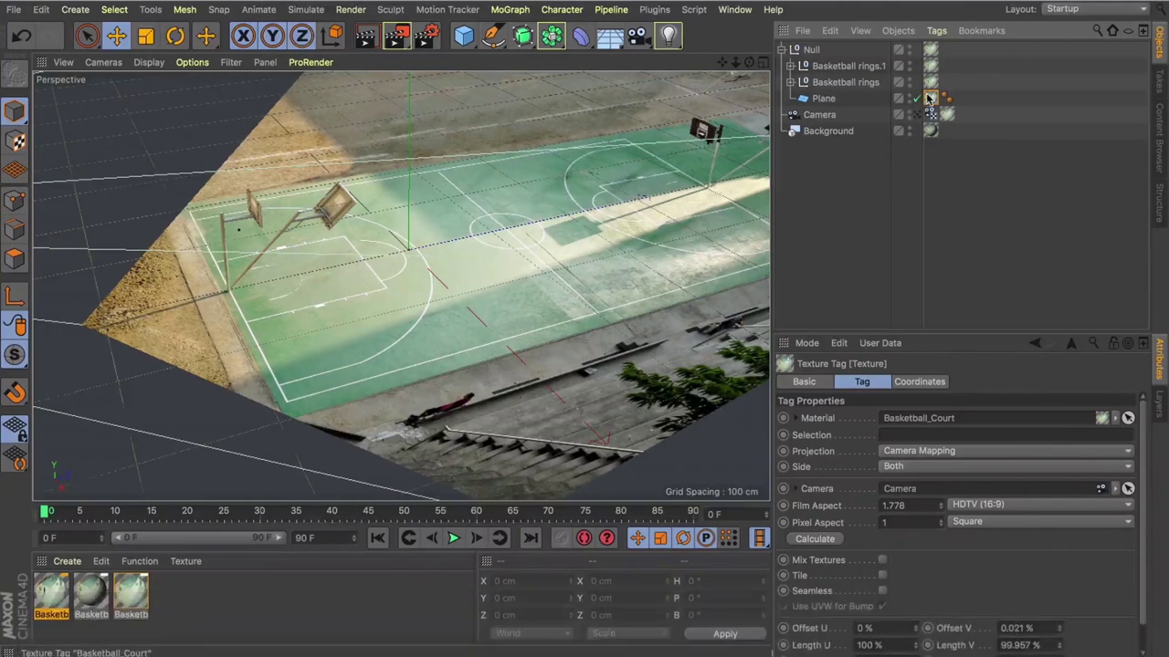
Step: Duplicate the original Basketball_Court material and load Basketball_Court-empty.psd as the copy's Luminance texture, without copying the image to the project location
left_click(129, 592)
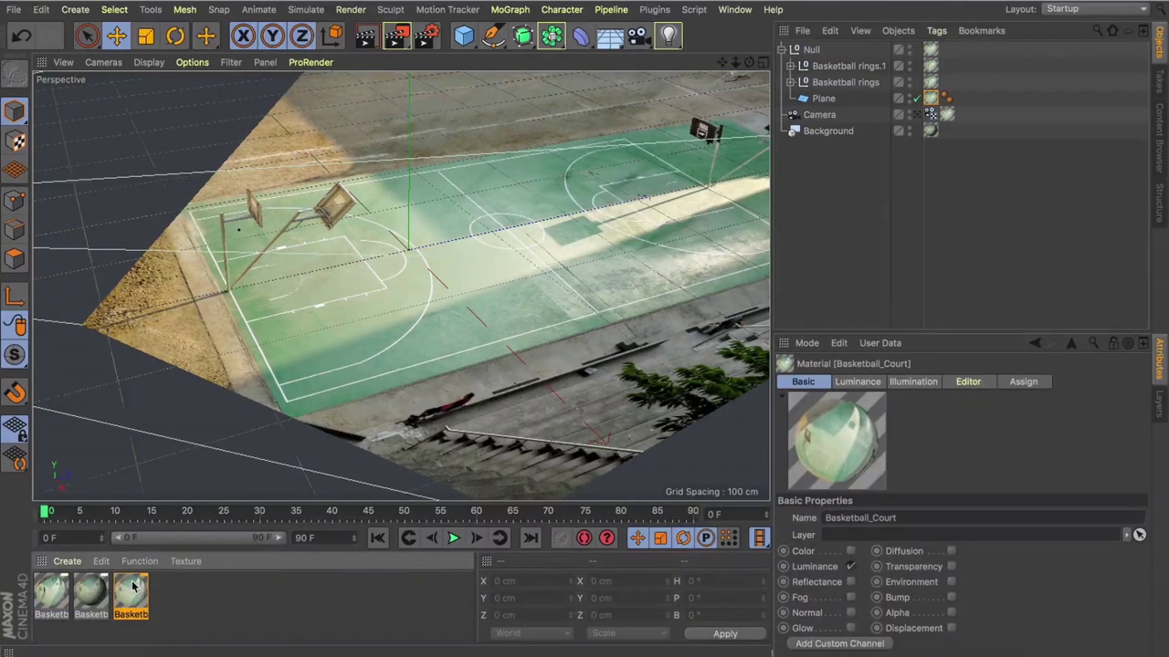
key("super+c")
key("super+v")
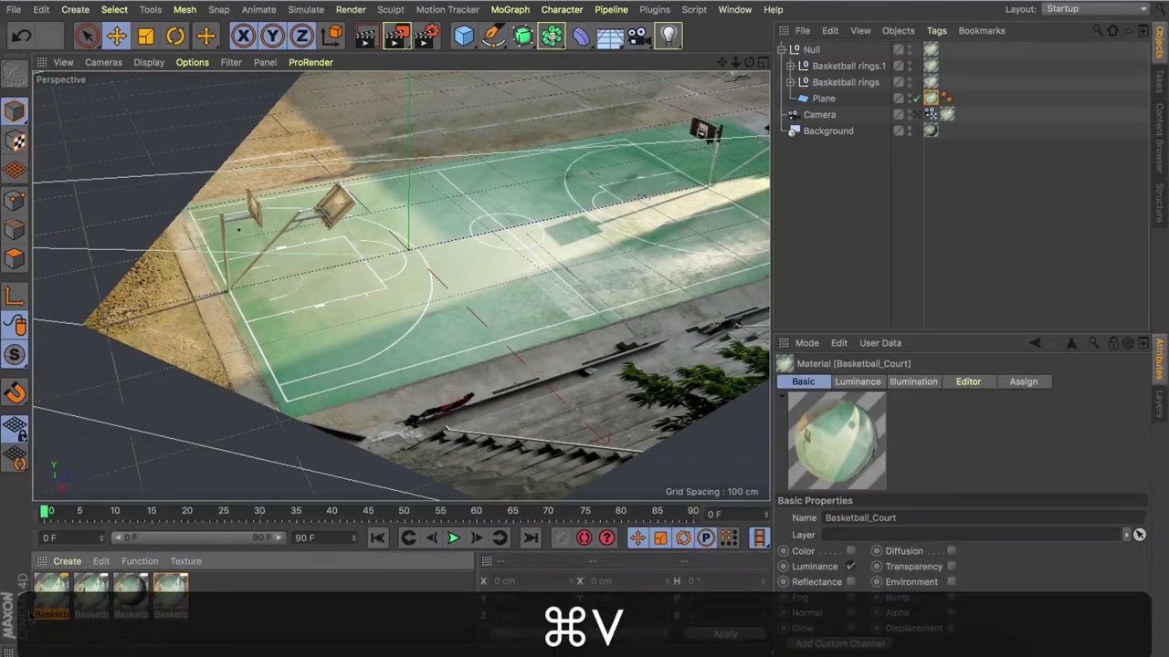
double_click(53, 589)
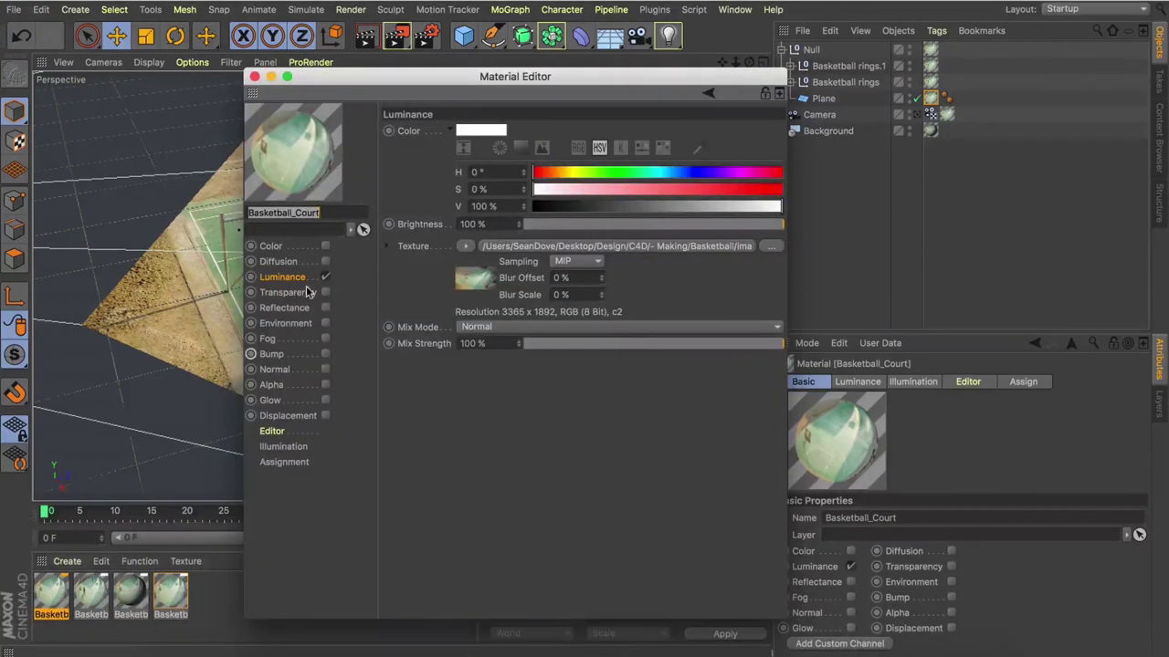
left_click(773, 247)
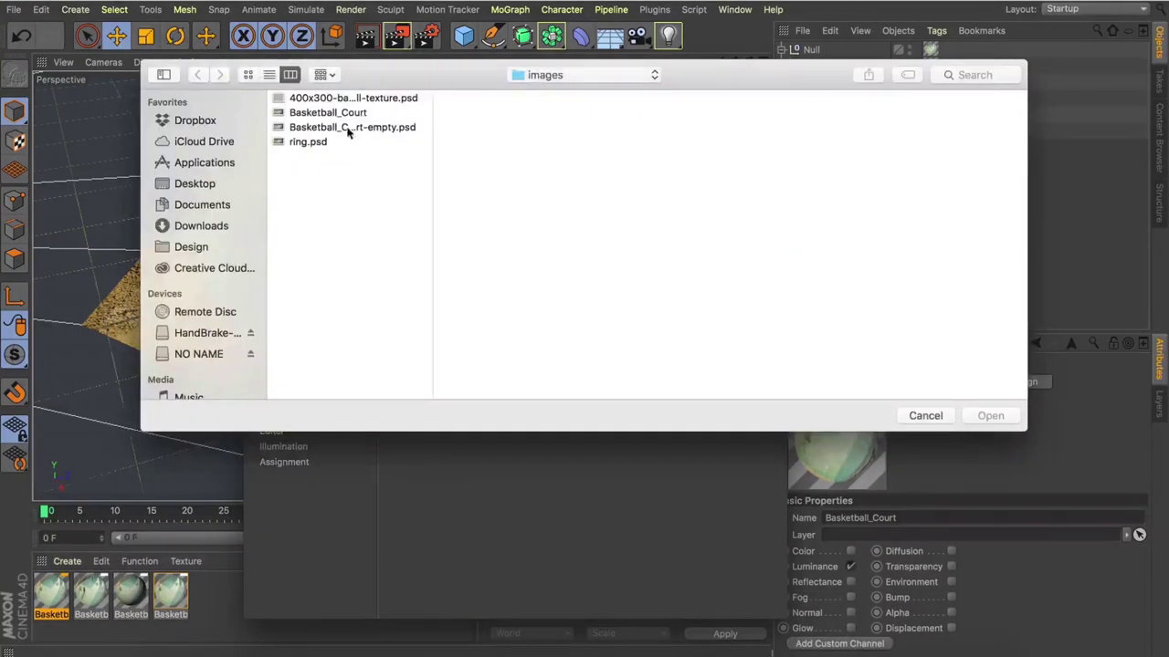
left_click(346, 128)
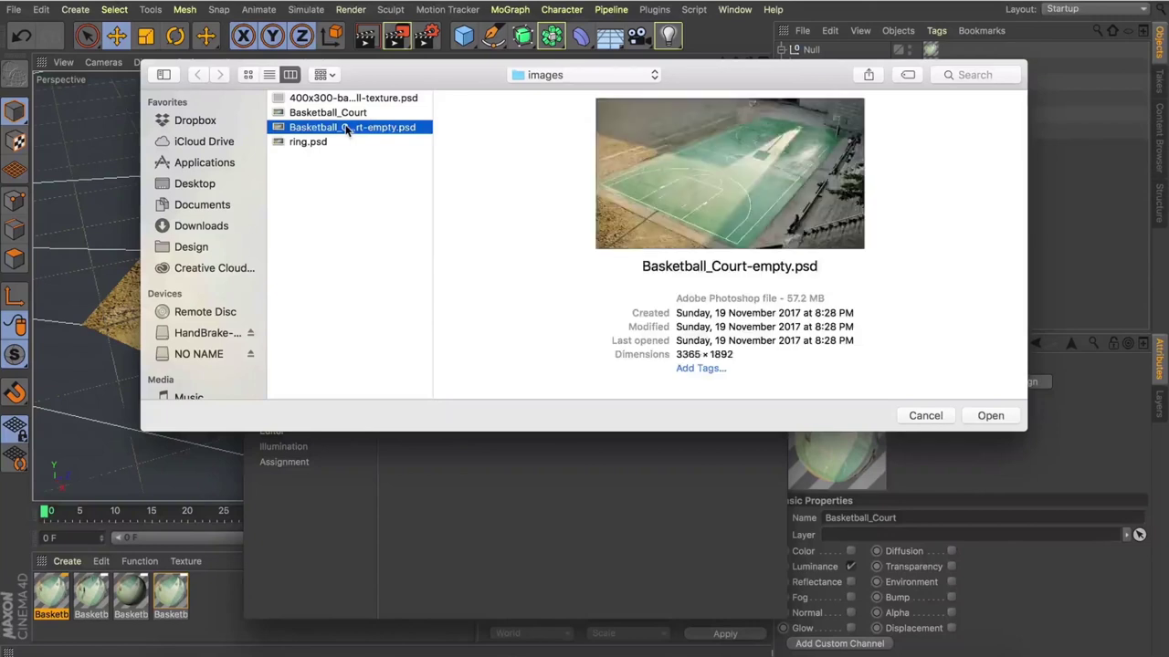
key("space")
key("Return")
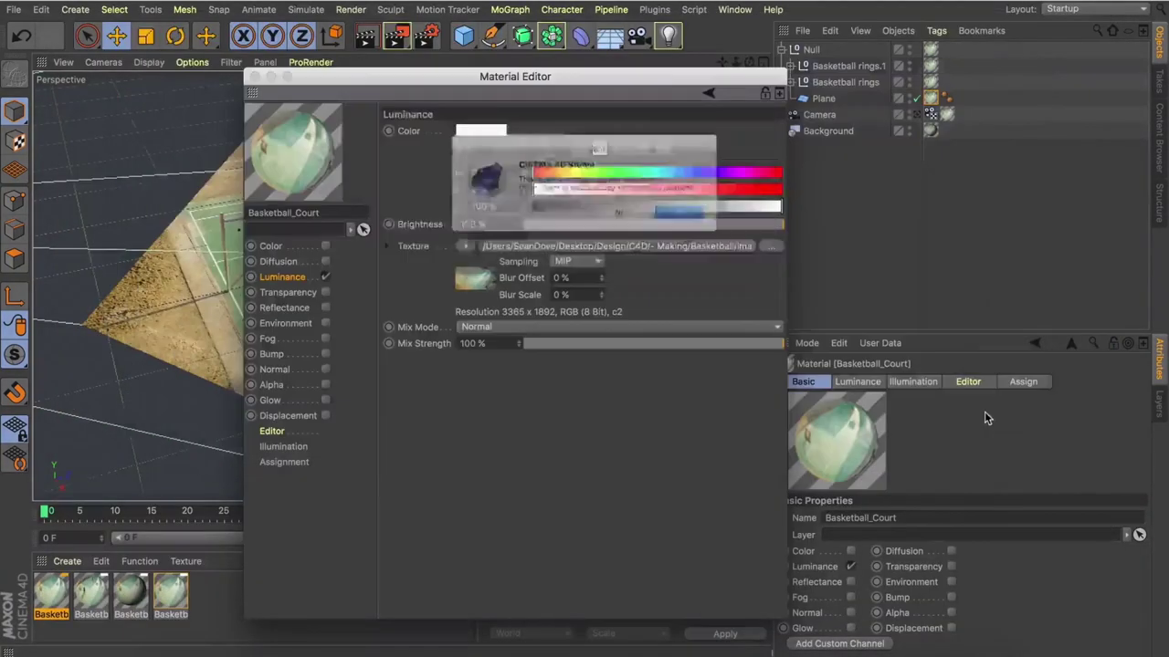
left_click(630, 222)
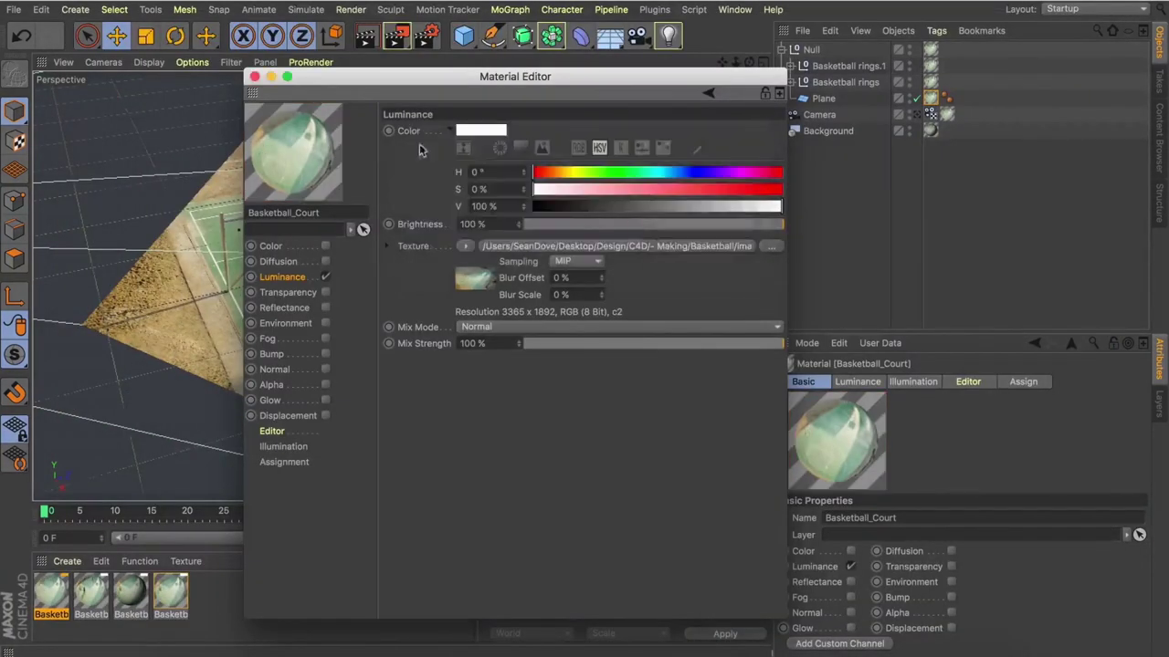
Step: Apply the copied empty-court material to the ground Plane's texture tag, orbit to check the projection, and return to the Camera's view
left_click(258, 77)
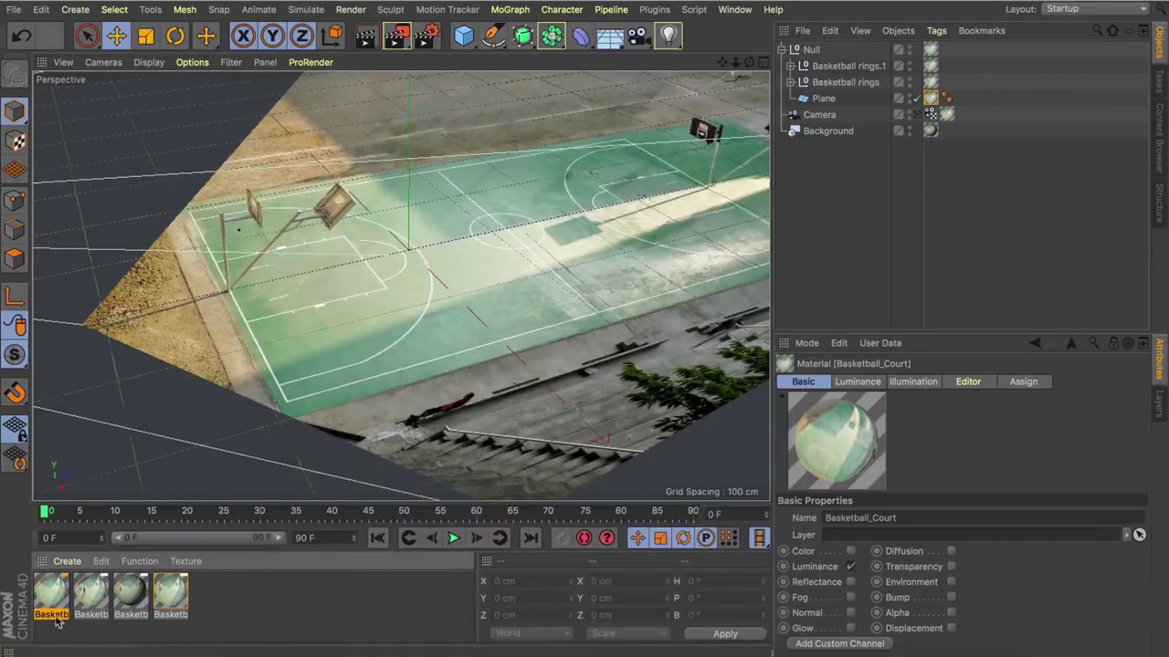
left_click_drag(49, 603, 931, 99)
left_click_drag(749, 63, 748, 71)
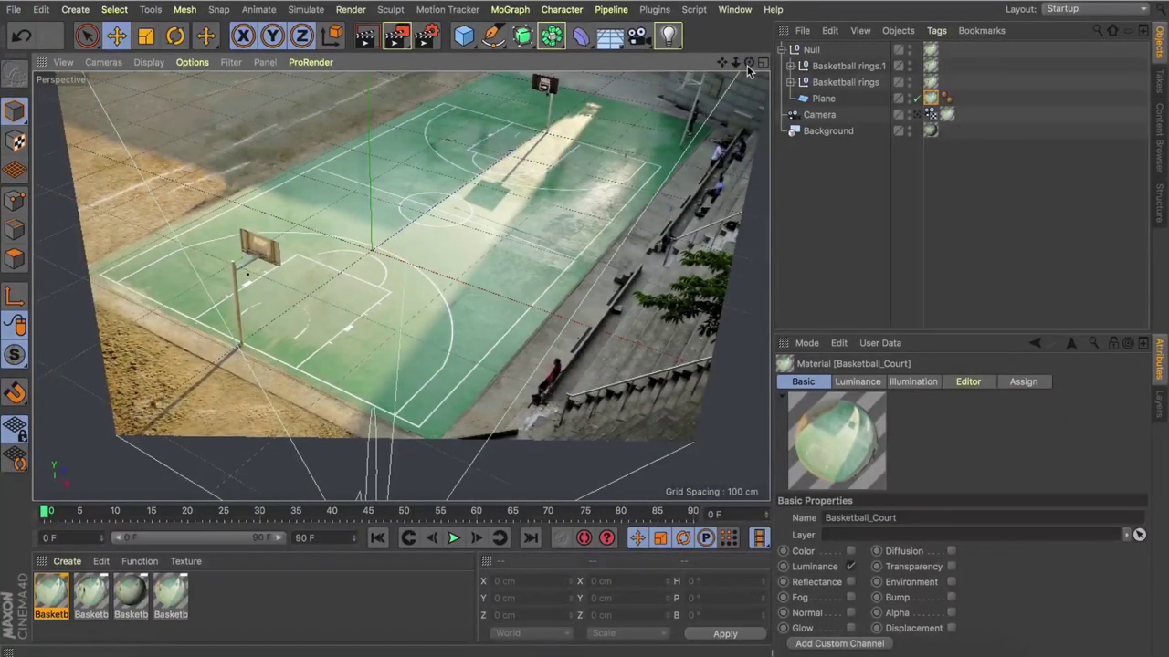
left_click(926, 115)
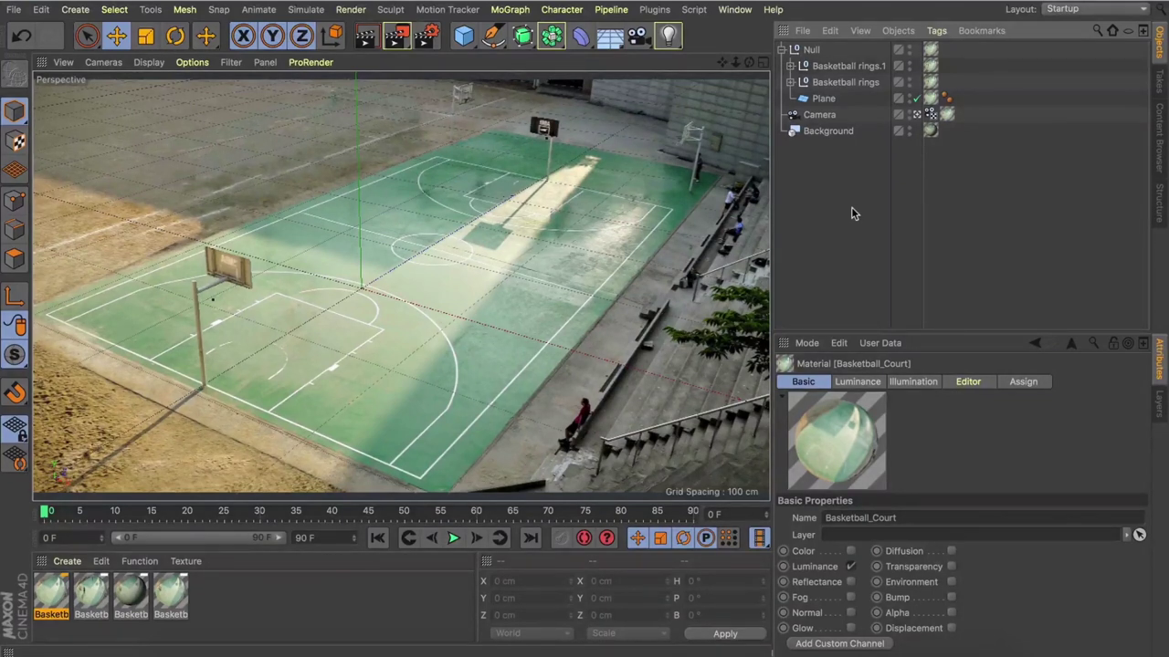
Step: Add a Sphere with a radius of about 112.1 cm and place it above the court at about X 44.7 cm, Y 88.7 cm
left_click(460, 42)
left_click(785, 87)
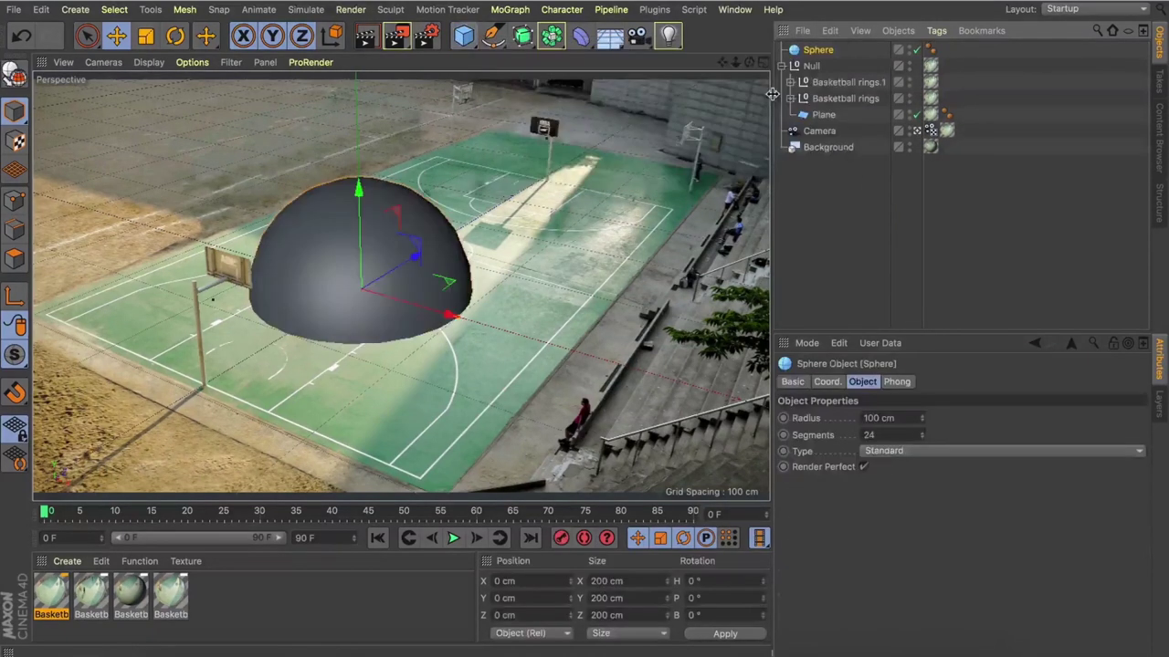
left_click_drag(348, 235, 352, 166)
mouse_move(467, 251)
left_mouse_down()
mouse_move(490, 253)
mouse_move(474, 248)
left_mouse_up()
left_click_drag(344, 127, 366, 157)
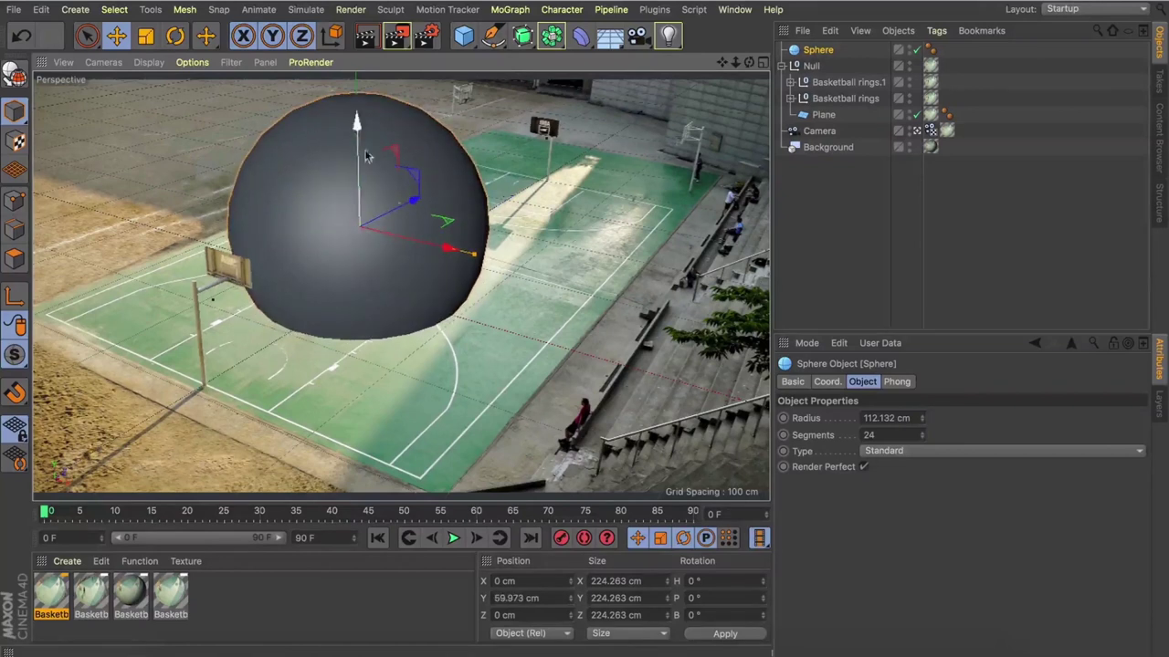
left_click_drag(422, 248, 468, 251)
left_click_drag(404, 204, 407, 178)
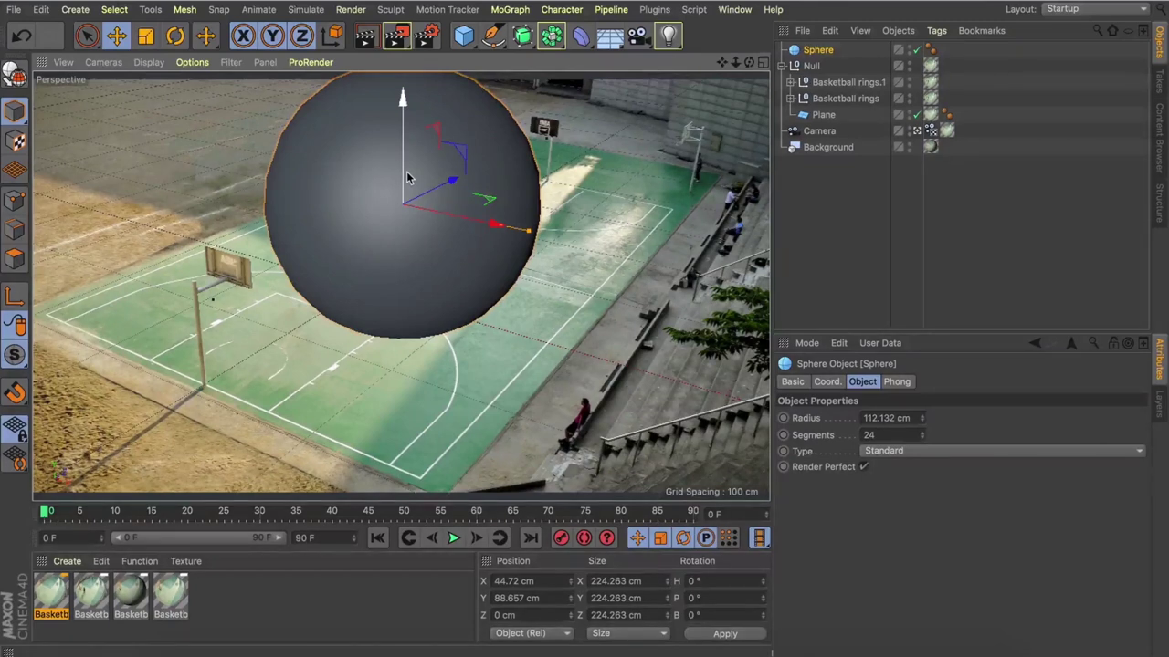
Step: Add a Collision deformer as a child of the Plane and assign the Sphere as its collider object
left_click(818, 114)
left_click(581, 36)
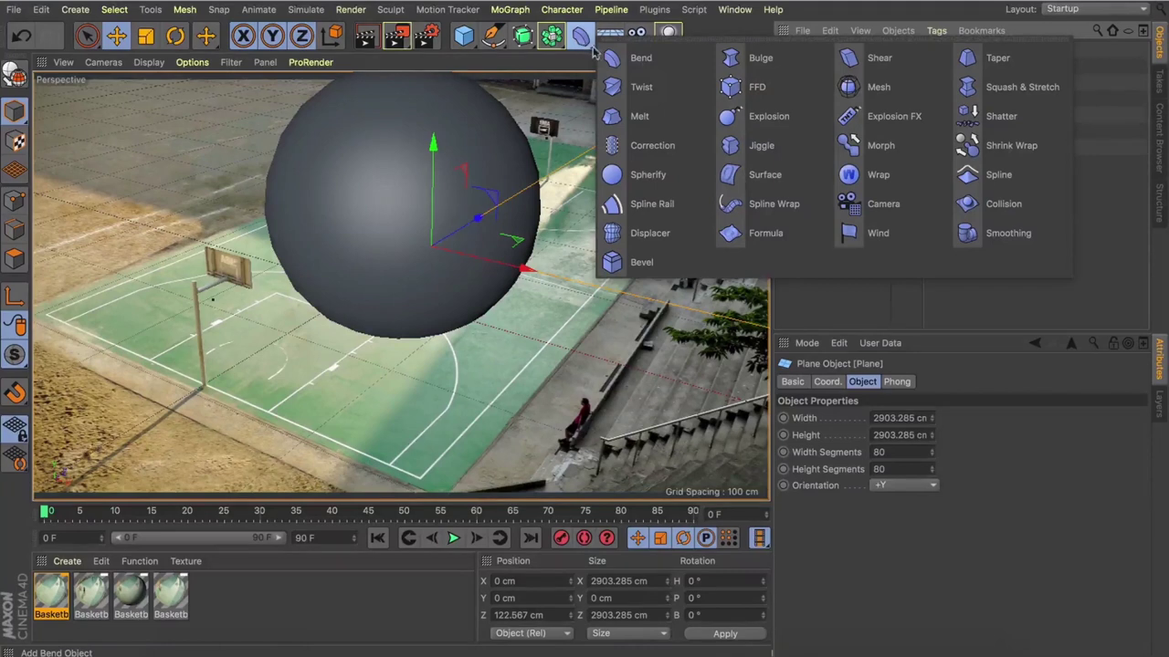
left_click(997, 203)
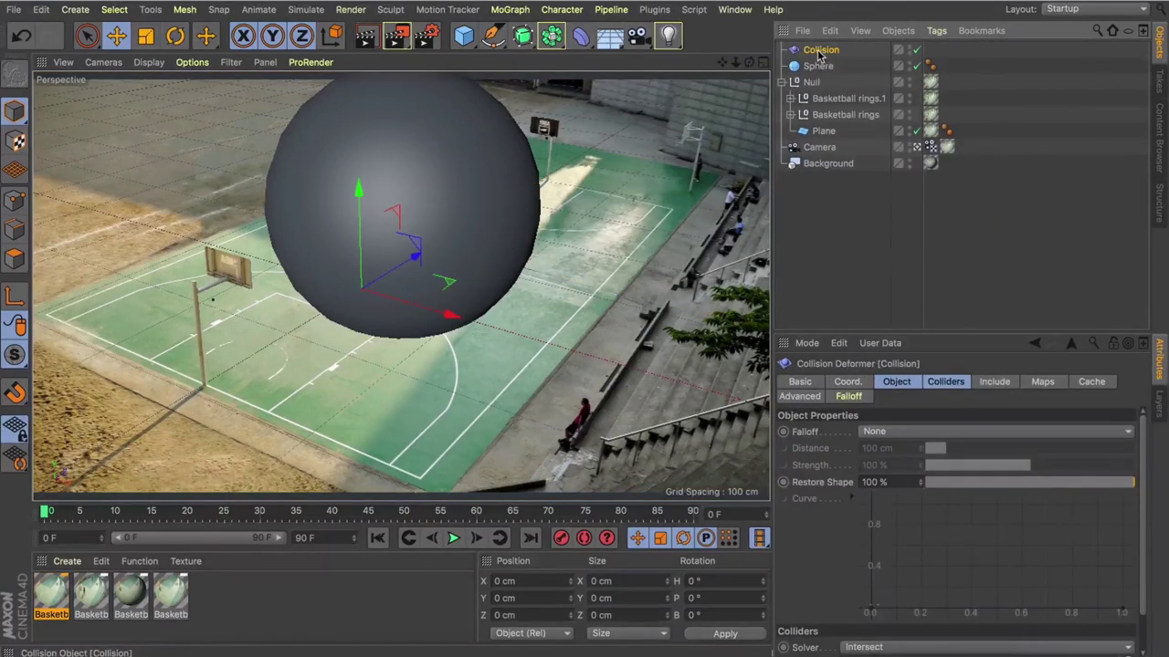
left_click_drag(819, 50, 824, 130)
left_click(945, 382)
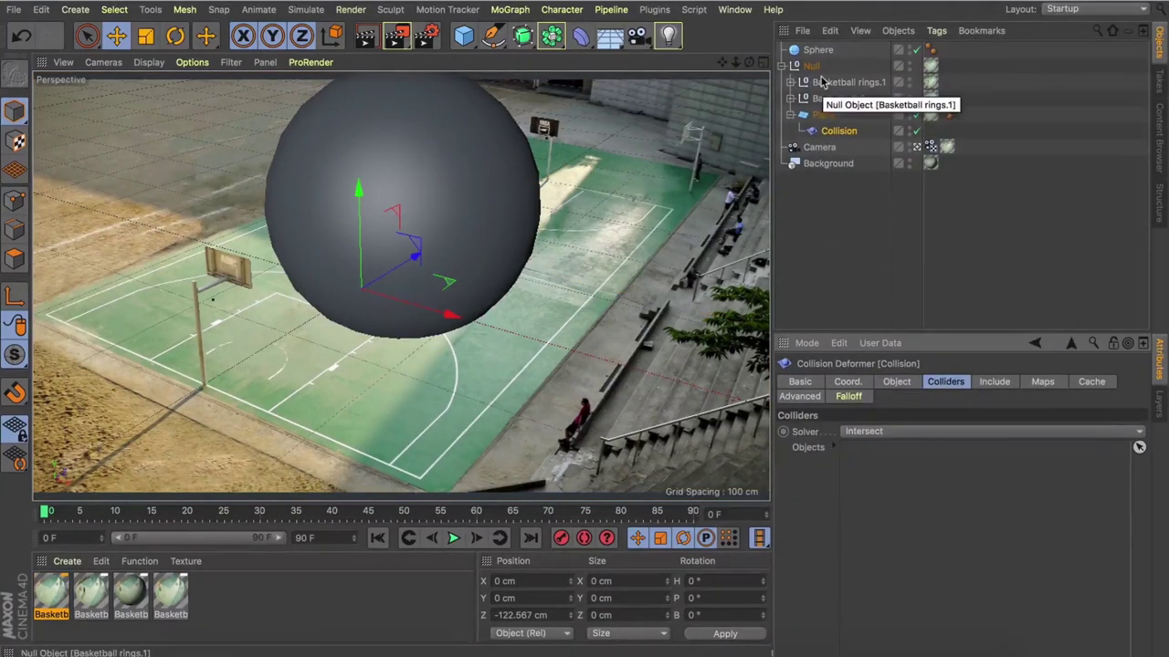
left_click_drag(818, 50, 874, 456)
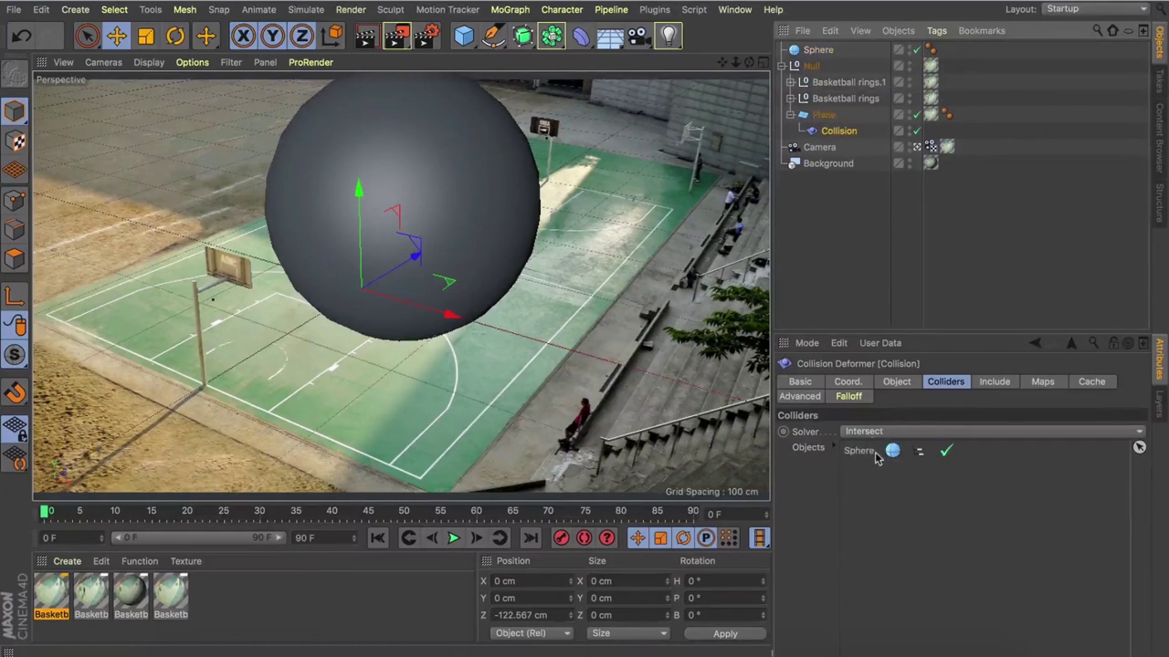
Step: Test the Collision deformer by moving the Sphere down into the court and back up to about Y 40.9 cm
left_click(809, 52)
left_click_drag(402, 96, 411, 236)
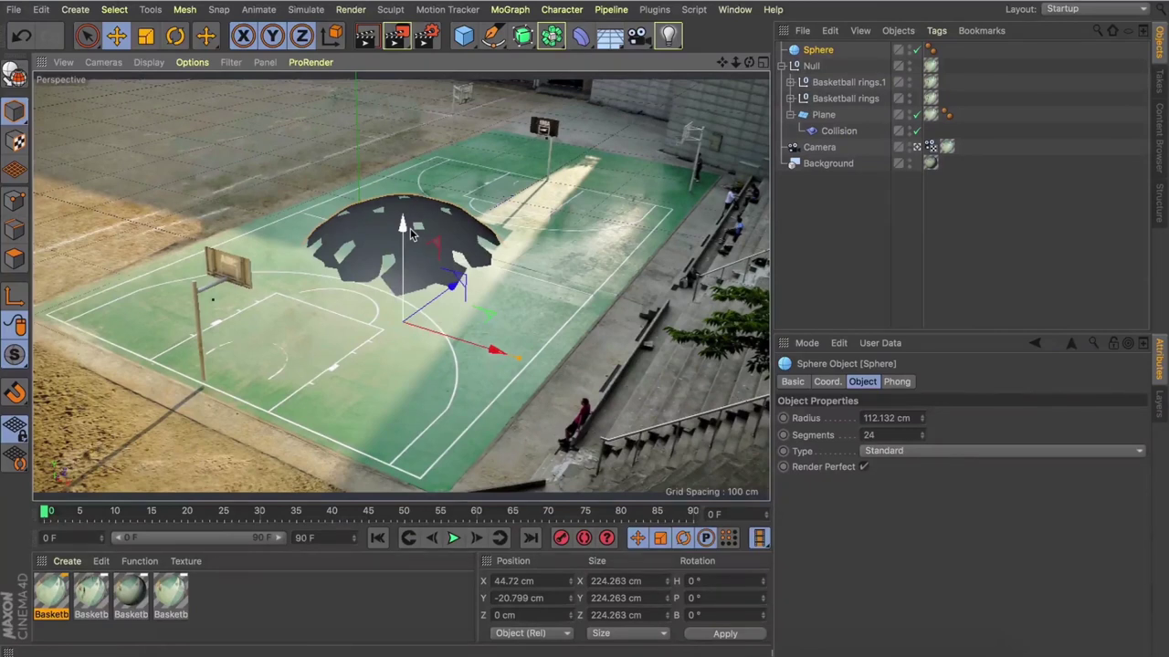
left_click_drag(410, 235, 391, 165)
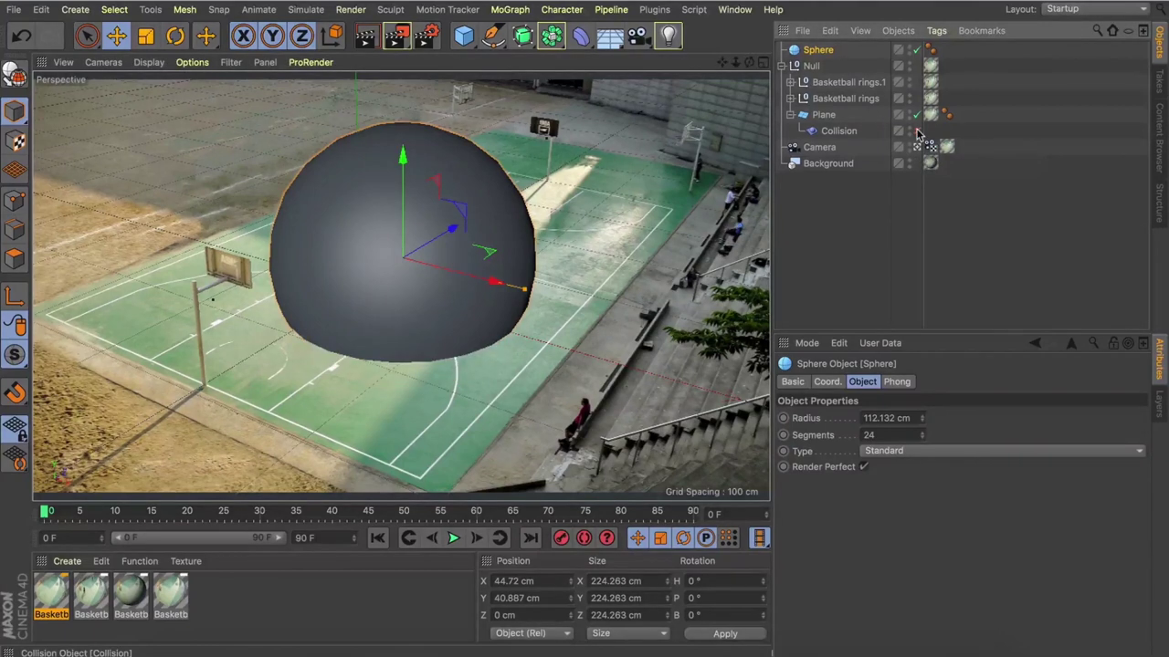
Step: Make the Plane editable and generate UVW coordinates from its camera-mapped texture tag, without including sub-objects
left_click(822, 115)
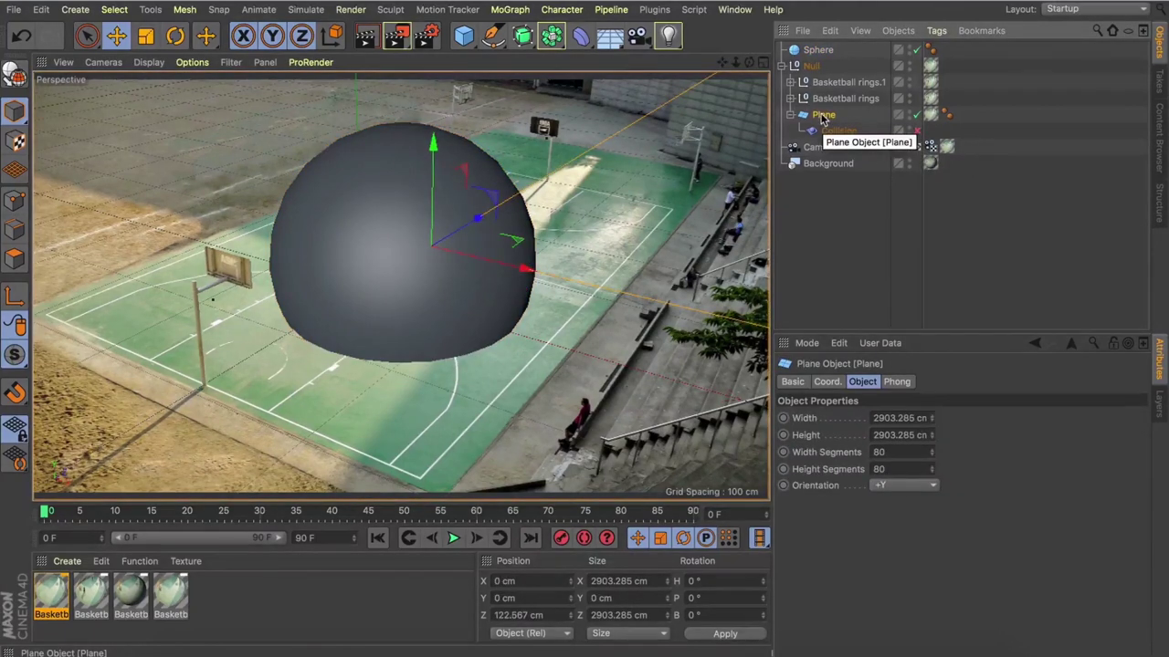
key("c")
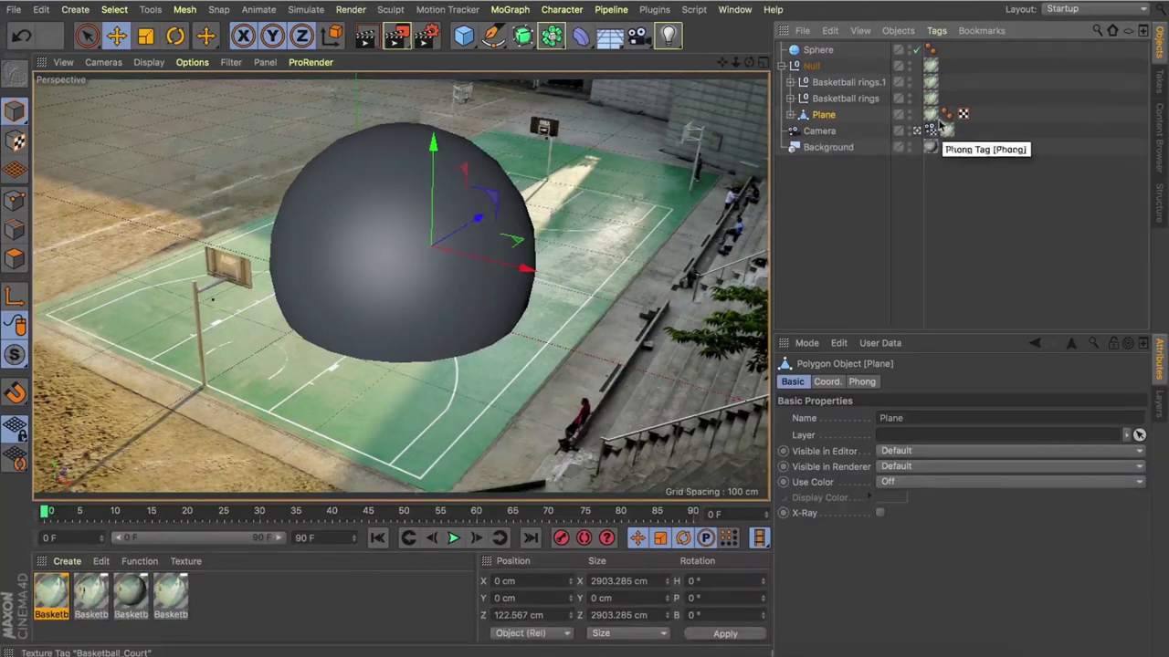
left_click(931, 115)
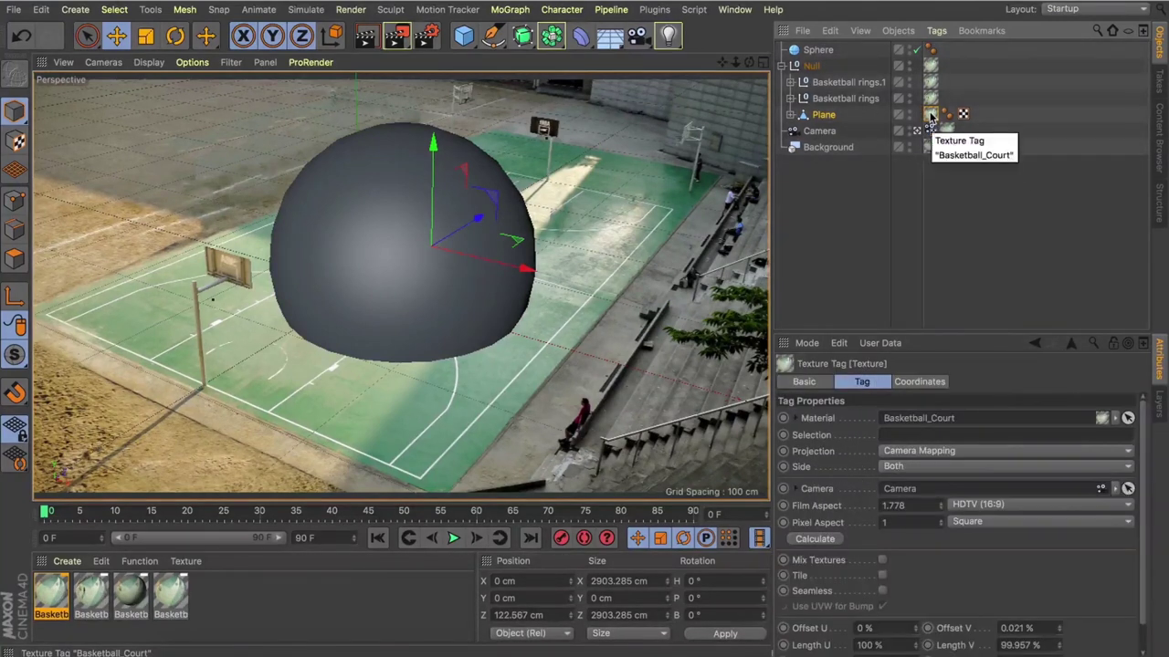
right_click(930, 115)
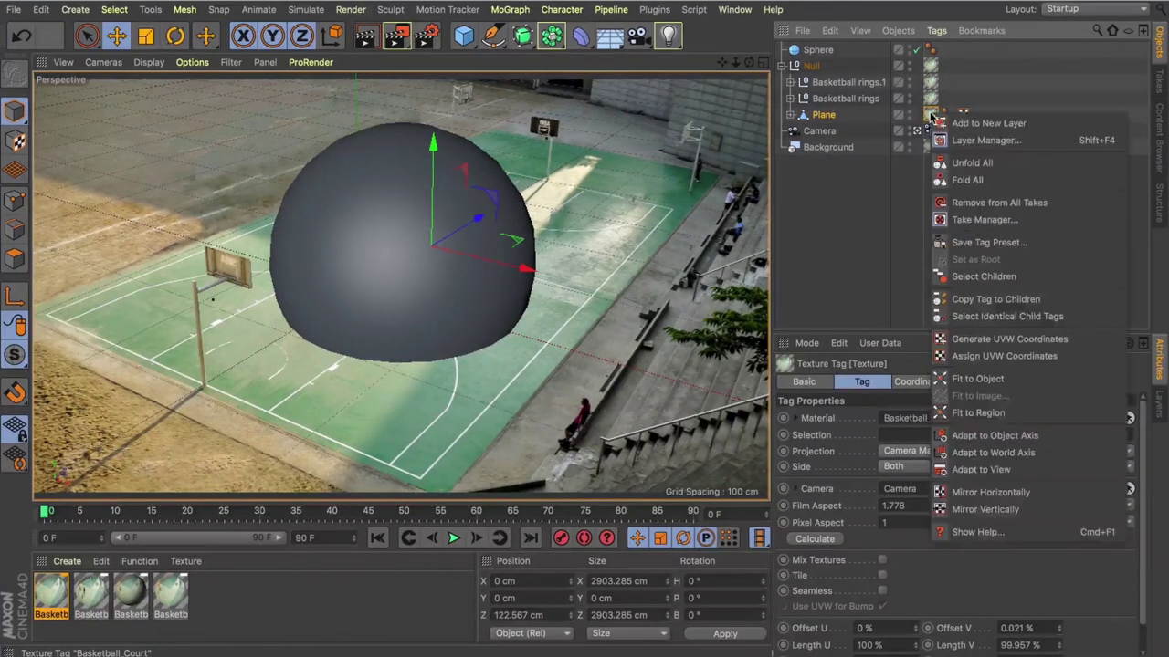
left_click(959, 340)
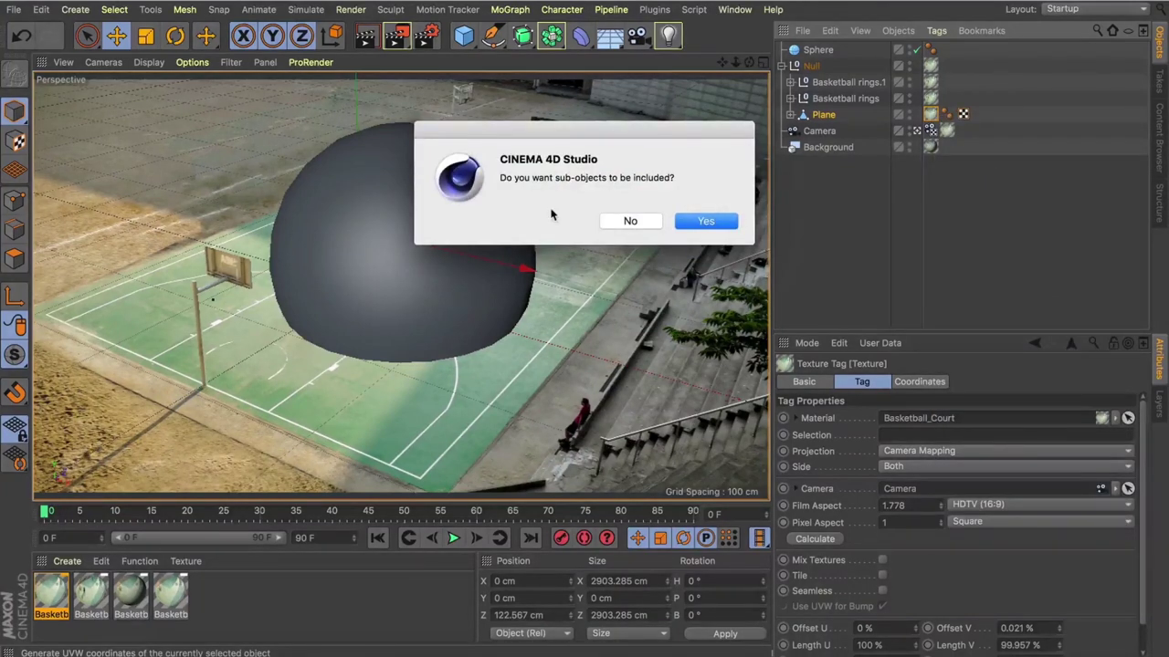
left_click(606, 222)
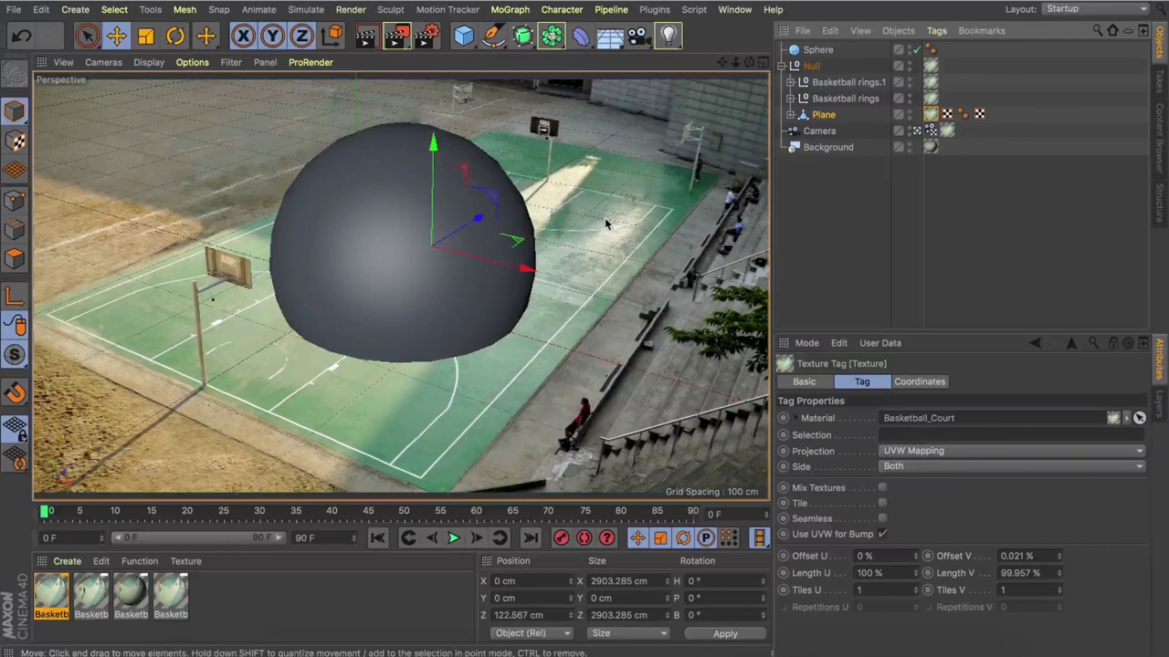
Step: With the Collision deformer enabled, enlarge the Sphere to about 137.1 cm radius and push it through the court at about X 31.3, Y -3.3, Z 98.8 cm
left_click(790, 114)
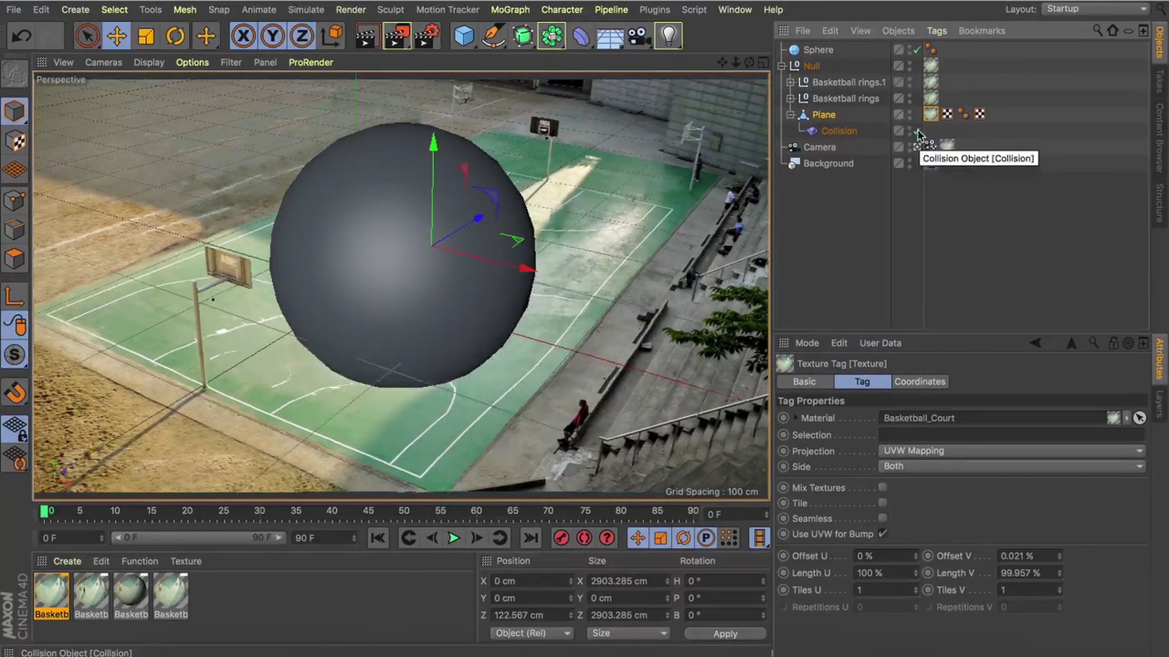
left_click(819, 50)
left_click_drag(403, 157, 406, 182)
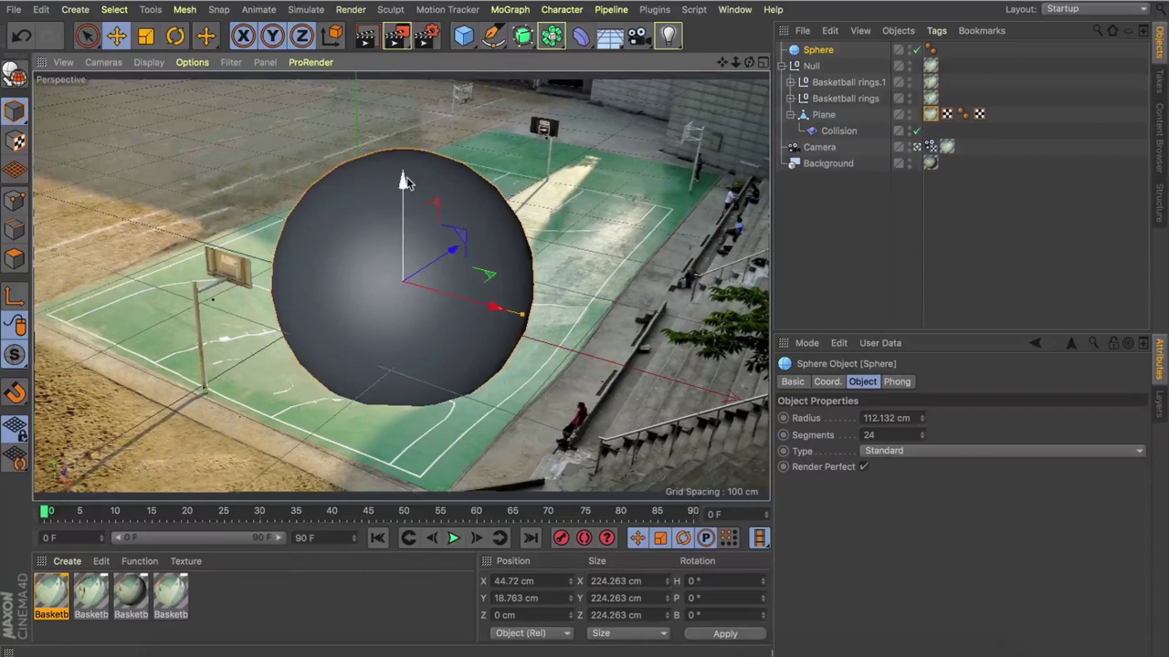
mouse_move(522, 314)
left_mouse_down()
mouse_move(566, 325)
mouse_move(515, 313)
left_mouse_up()
left_click_drag(452, 249, 504, 217)
left_click_drag(561, 274, 582, 278)
left_click_drag(475, 228, 460, 206)
key("t")
key("e")
left_click_drag(543, 210, 552, 267)
left_click_drag(455, 199, 450, 105)
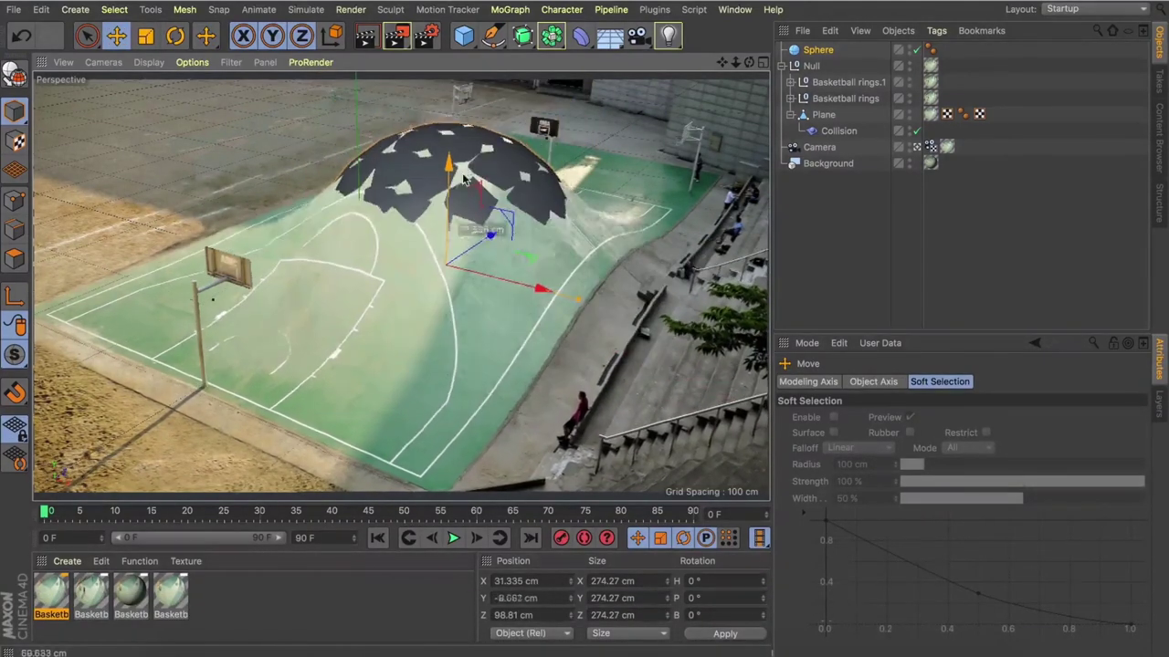
Step: Set the Collision deformer's Solver to Outside and raise the Sphere to about Y 100.8 cm
left_click(839, 131)
left_click(897, 382)
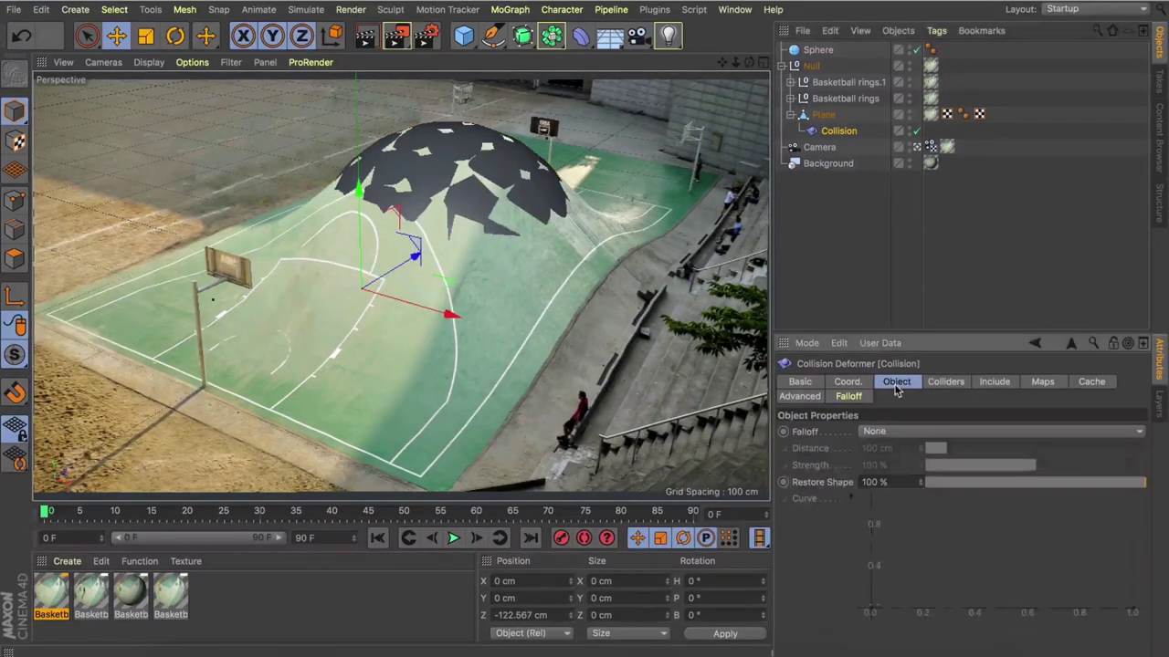
left_click(945, 383)
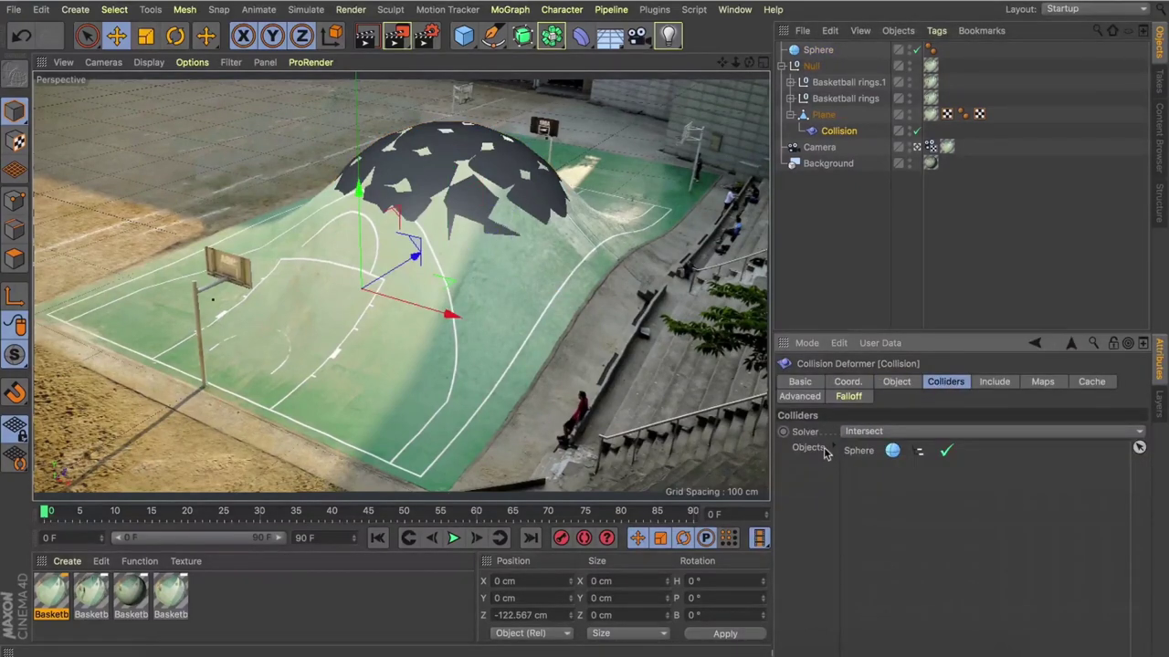
left_click(877, 434)
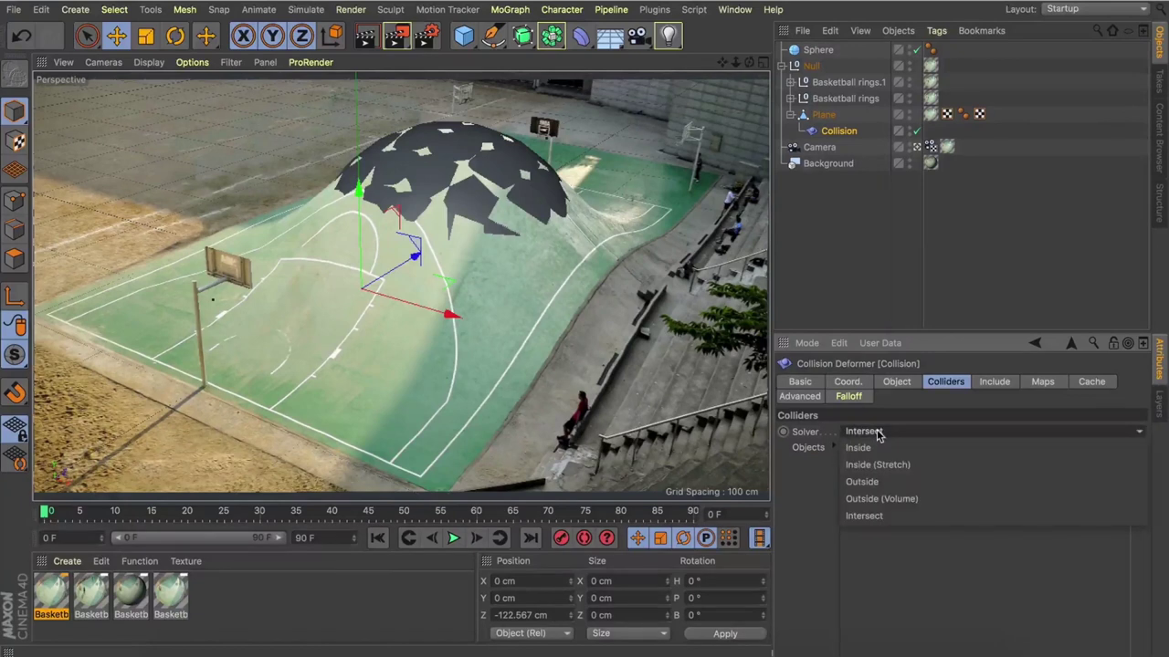
left_click(861, 481)
left_click(818, 50)
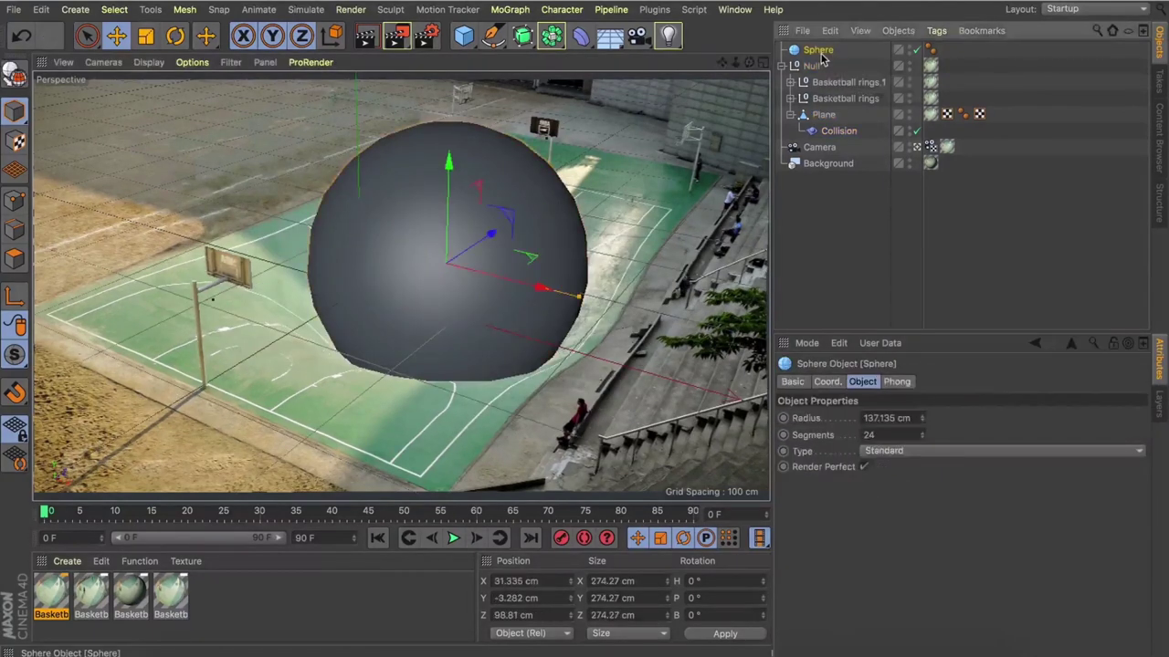
left_click_drag(448, 162, 394, 83)
Step: Add a Jiggle deformer as a child of the Plane, below the Collision deformer
left_click(838, 131)
left_click_drag(581, 35, 783, 149)
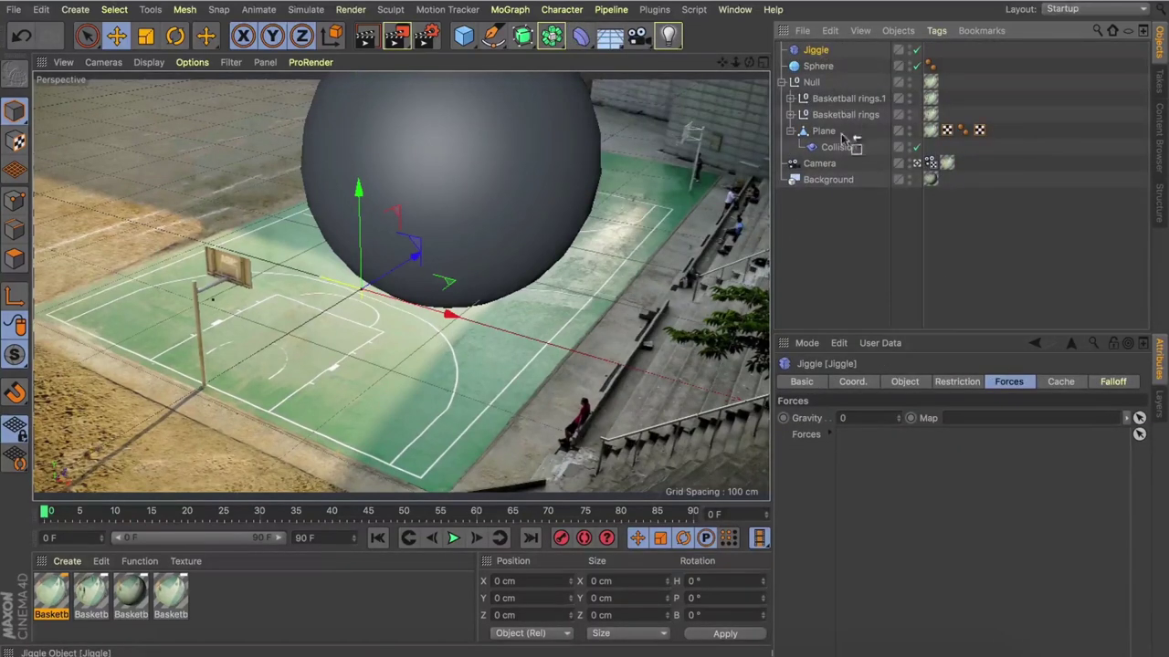
left_click_drag(832, 154, 832, 156)
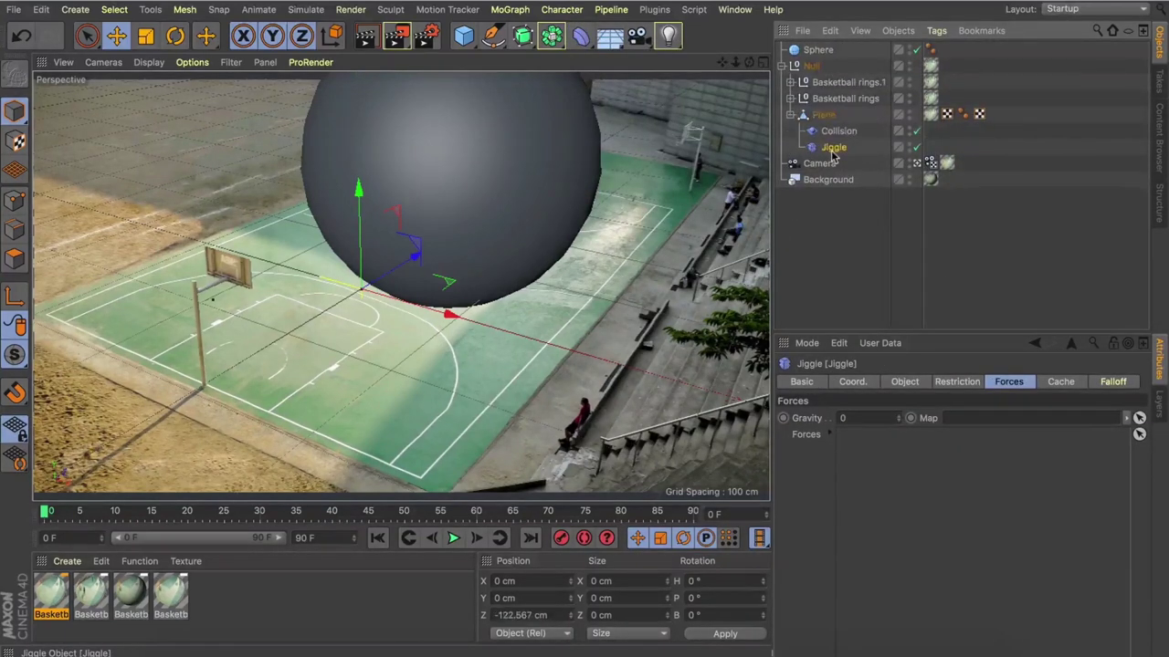
Step: Give the Sphere a Rigid Body simulation tag and raise it out of view to about Y 359.4 cm
left_click(814, 51)
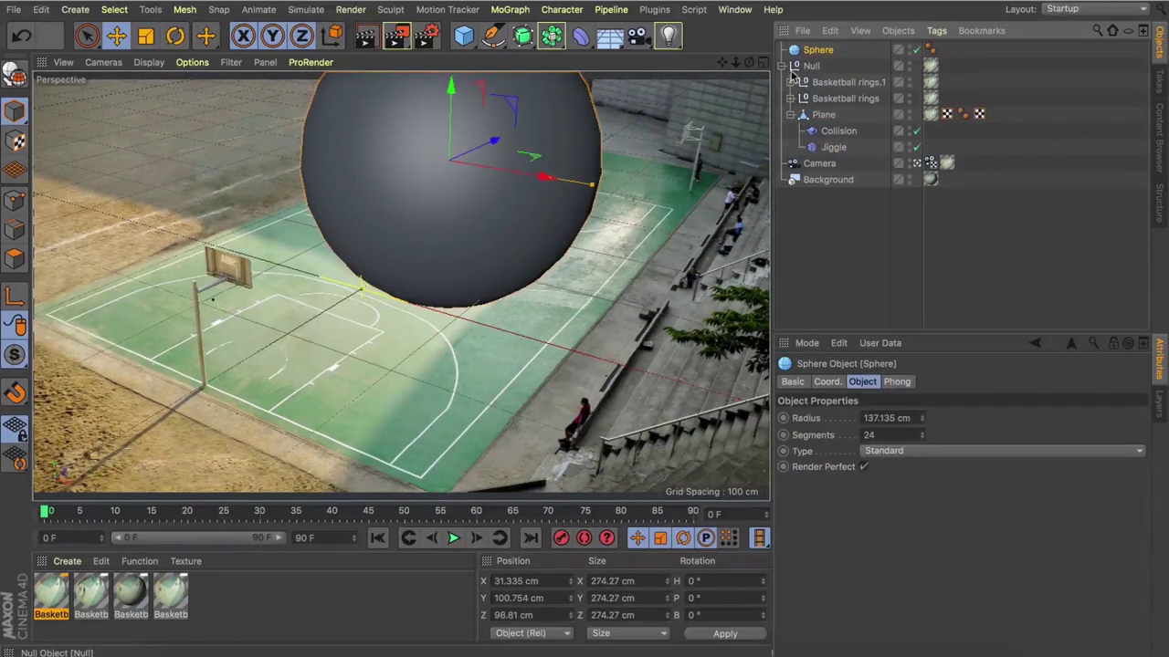
right_click(822, 54)
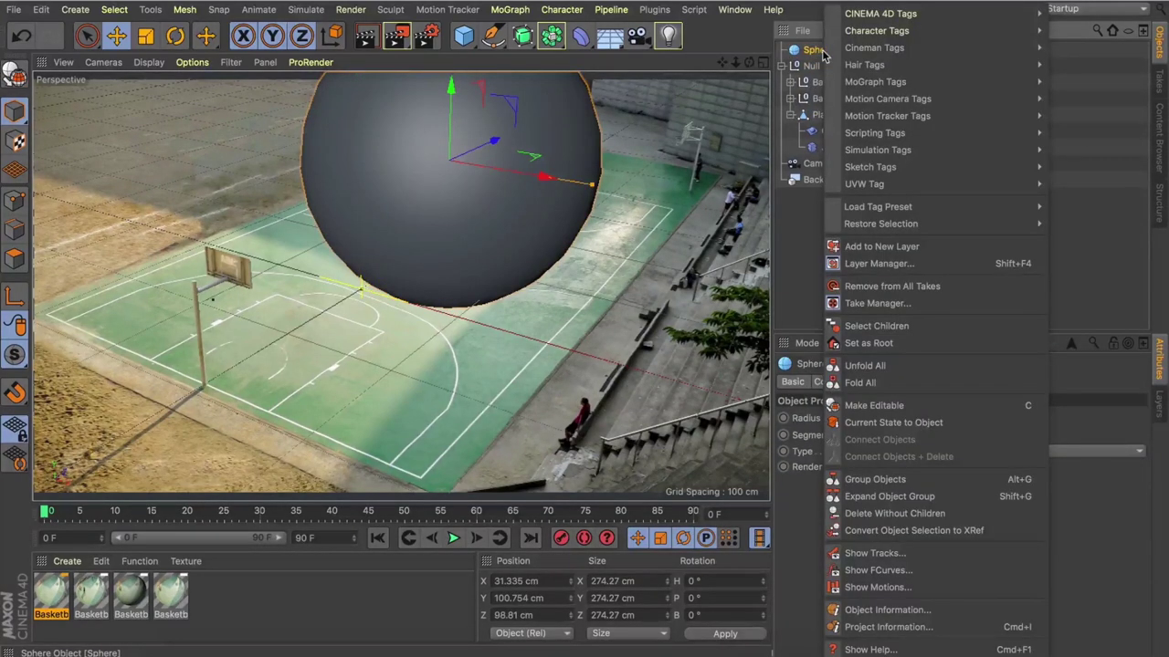
mouse_move(872, 151)
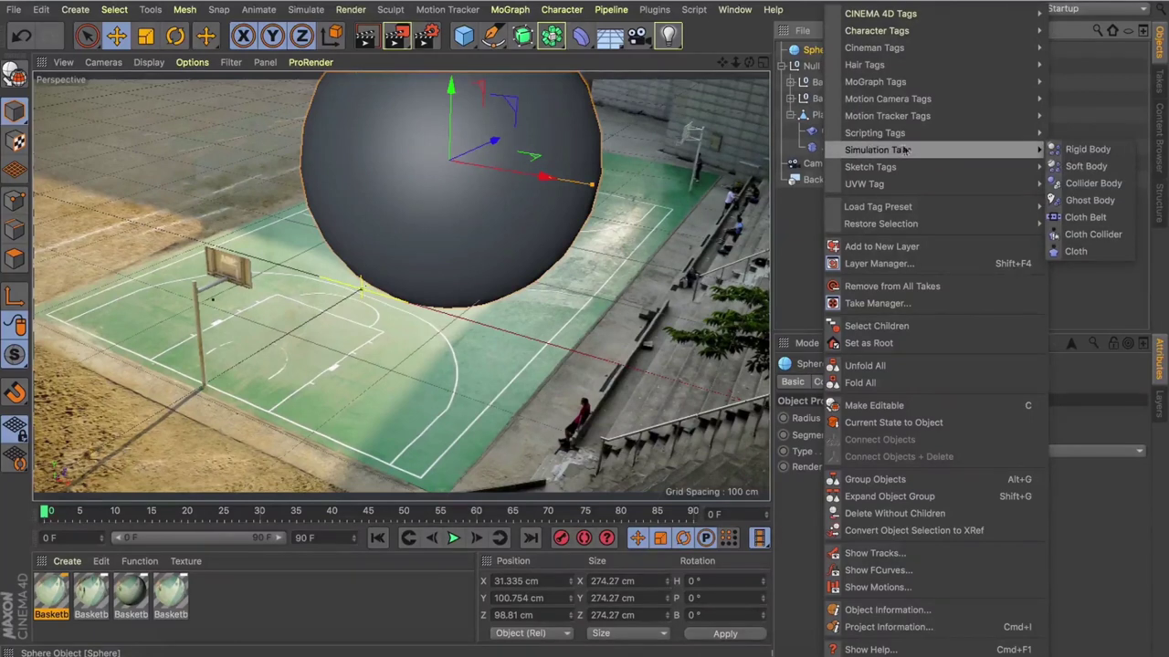
left_click(1087, 149)
left_click_drag(450, 91, 466, 86)
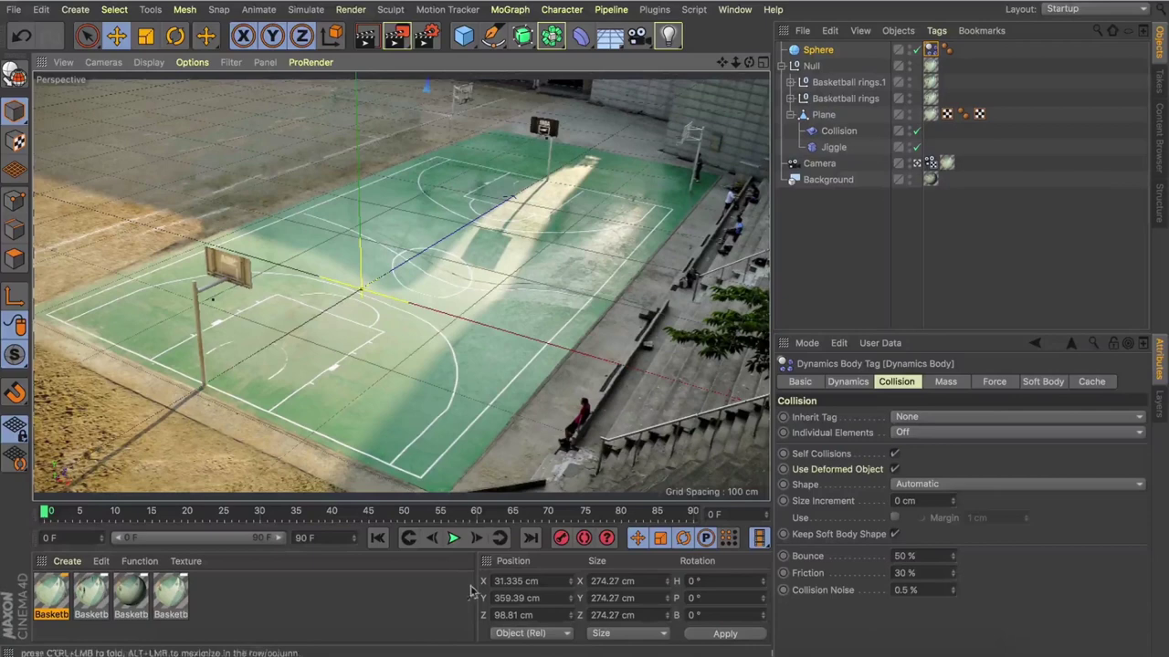
Step: Play the dynamics simulation to check the Sphere's fall, stop it and return to the first frame
left_click(476, 539)
left_click(432, 537)
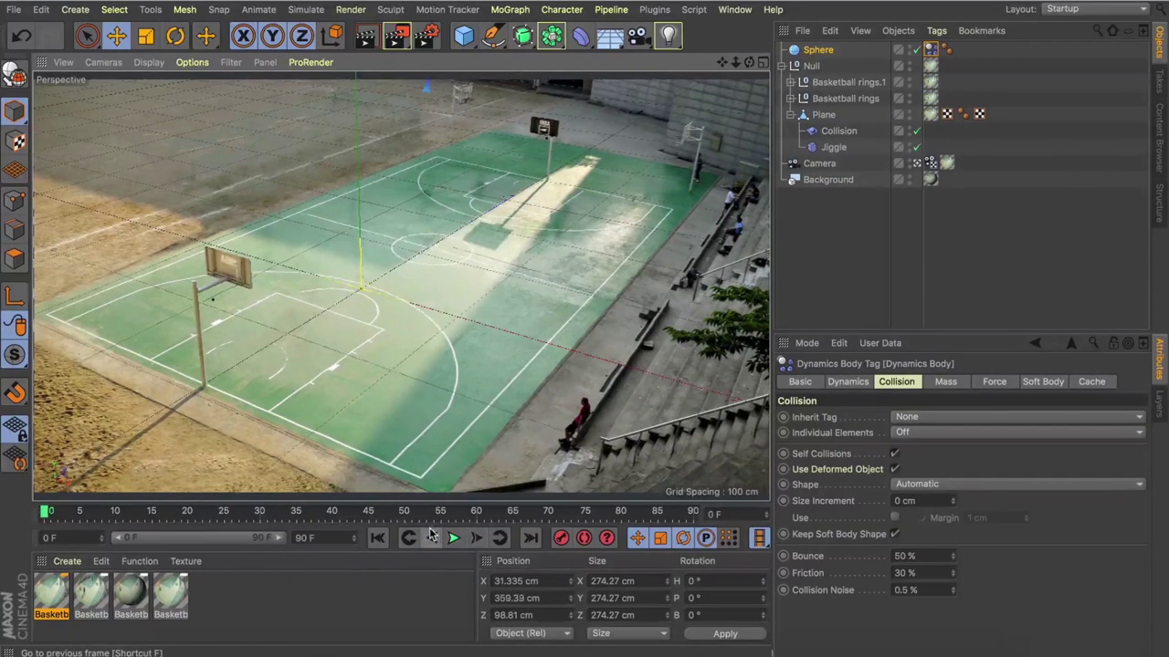
left_click(454, 536)
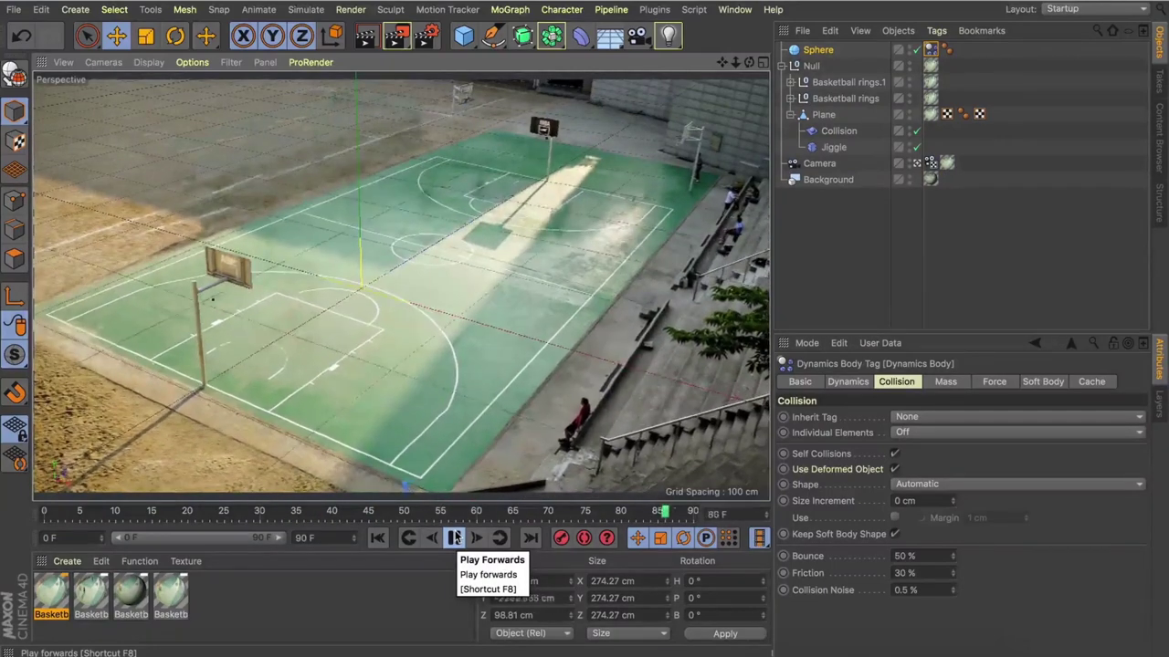
left_click(454, 537)
left_click(378, 537)
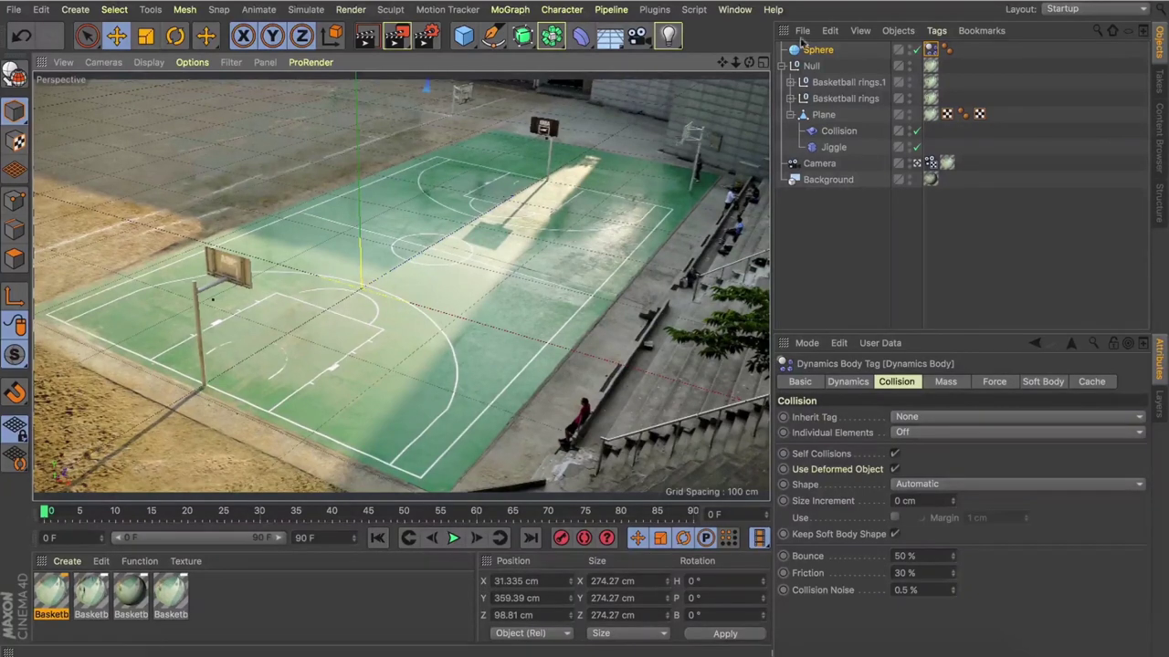
Step: Duplicate the Plane at the top of the hierarchy and delete the copy's Collision and Jiggle deformers
left_click(823, 117)
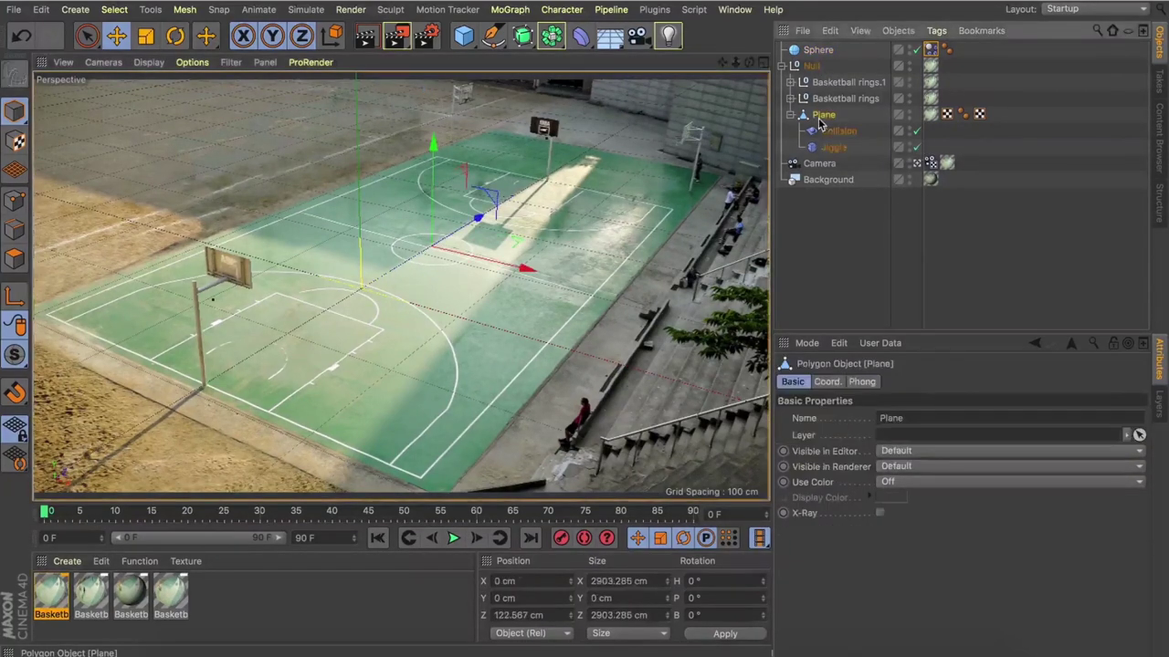
key("super+c")
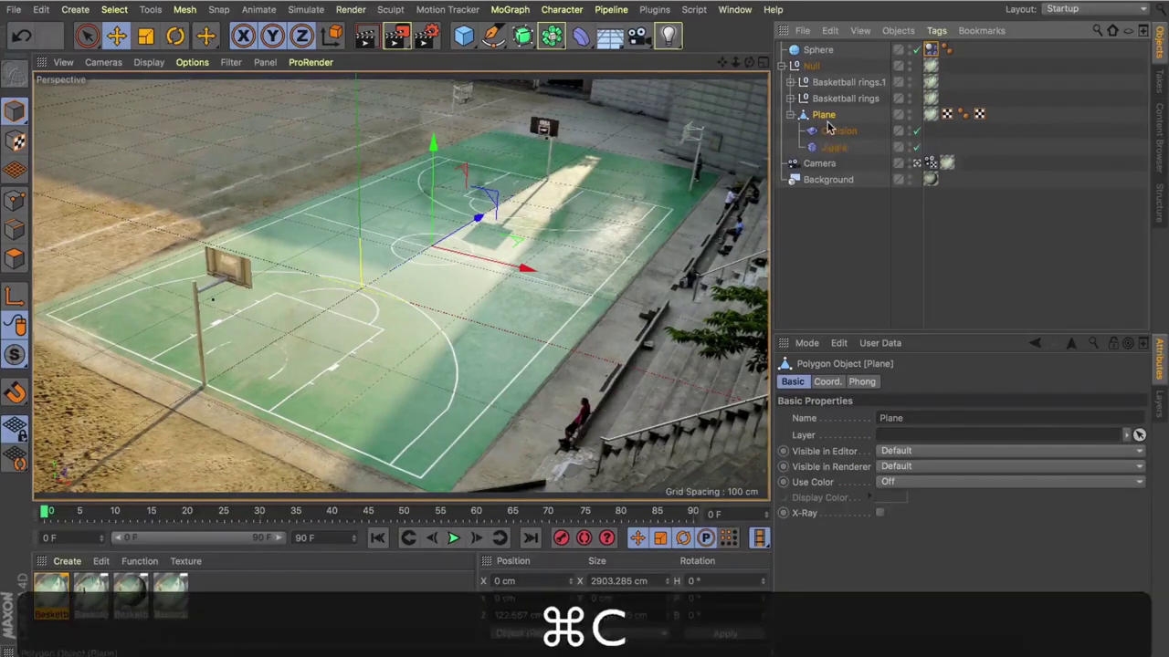
key("super+v")
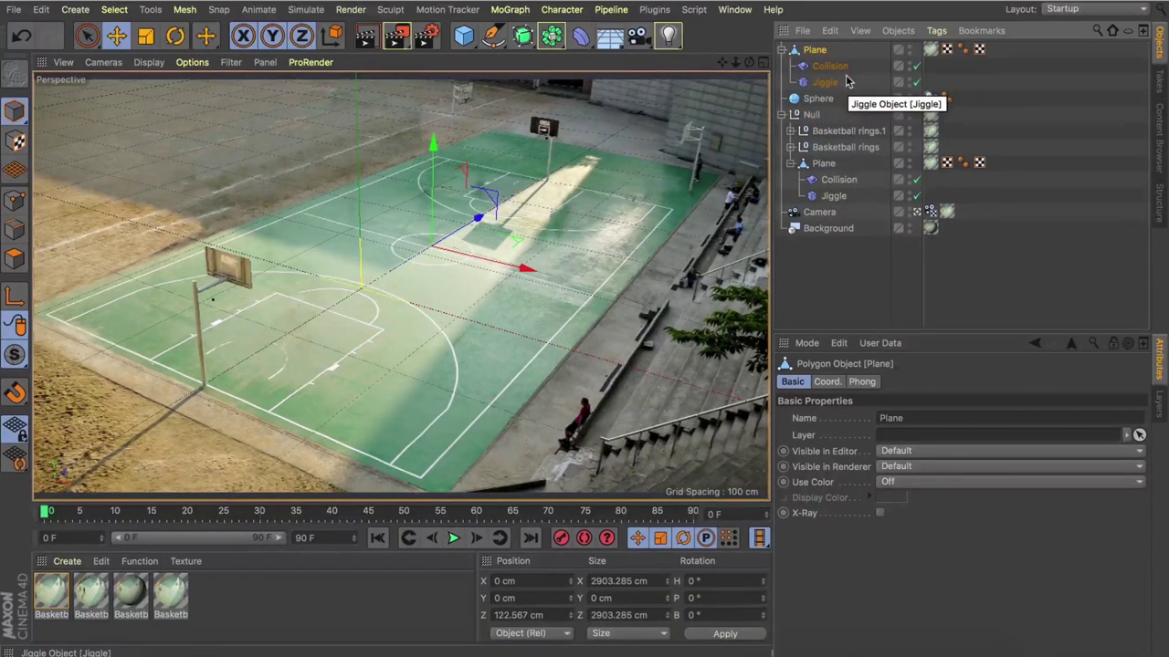
left_click(829, 66)
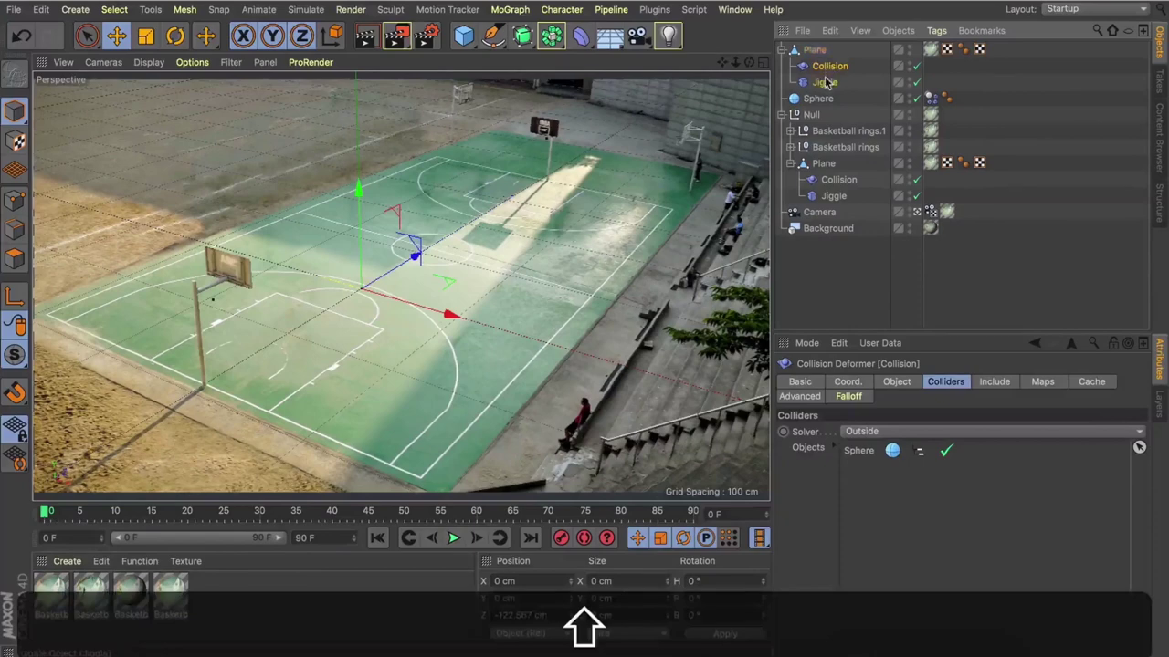
left_click(827, 82, "shift")
key("BackSpace")
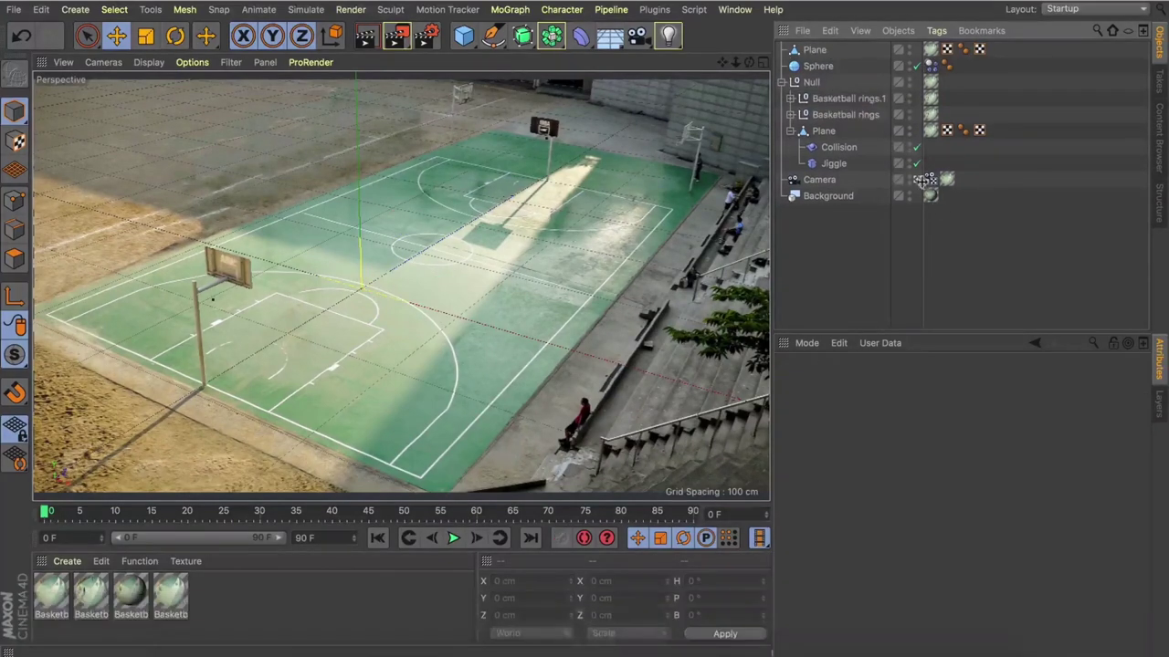
Step: Leave the Camera's view and hide the Background object in both the editor and the renderer
left_click(925, 180)
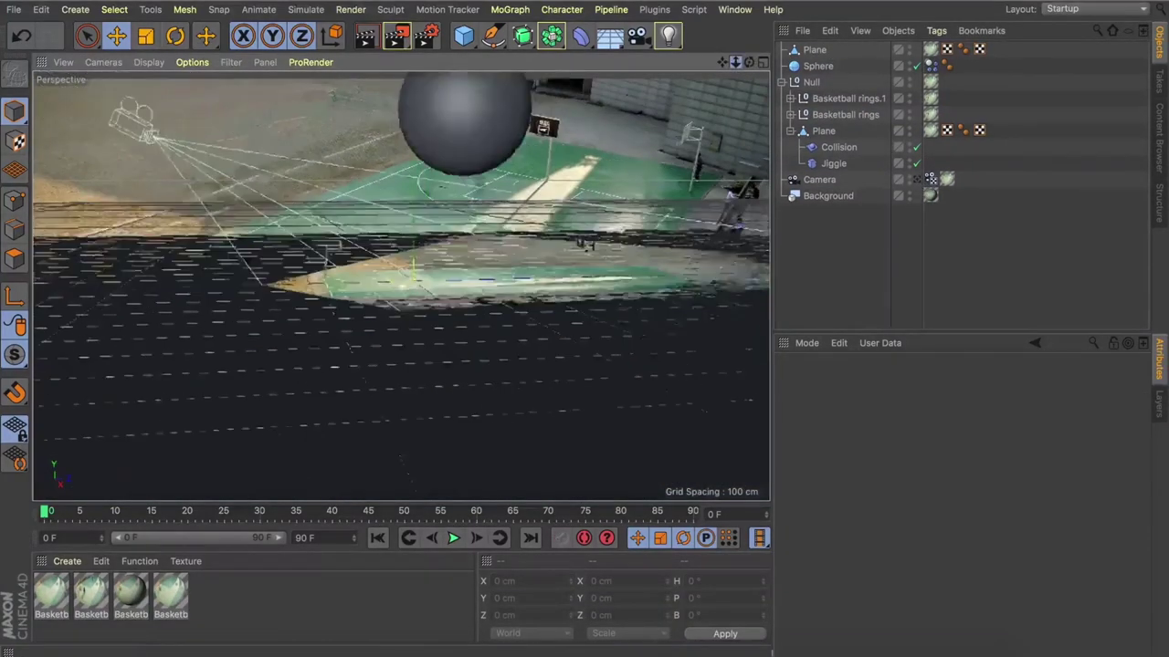
left_click(909, 198, "alt")
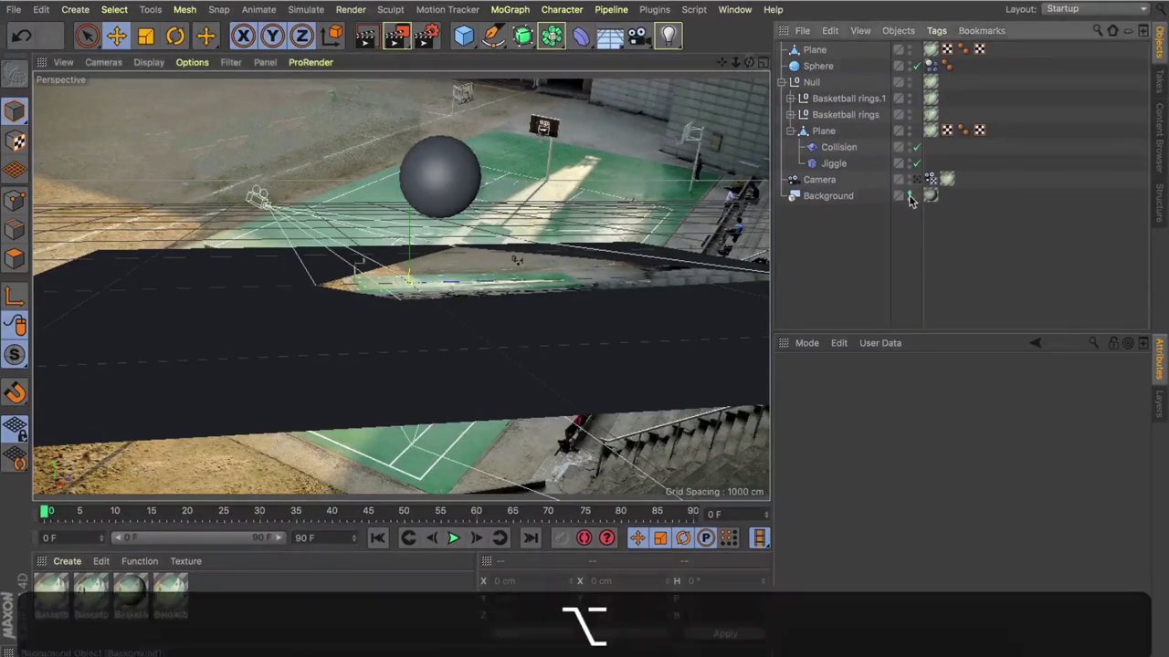
left_click(909, 198, "alt")
left_click_drag(722, 63, 693, 62)
Step: Remove the duplicate Plane's material tag, lower it to Y -100 cm and look through the Camera again
left_click(822, 131)
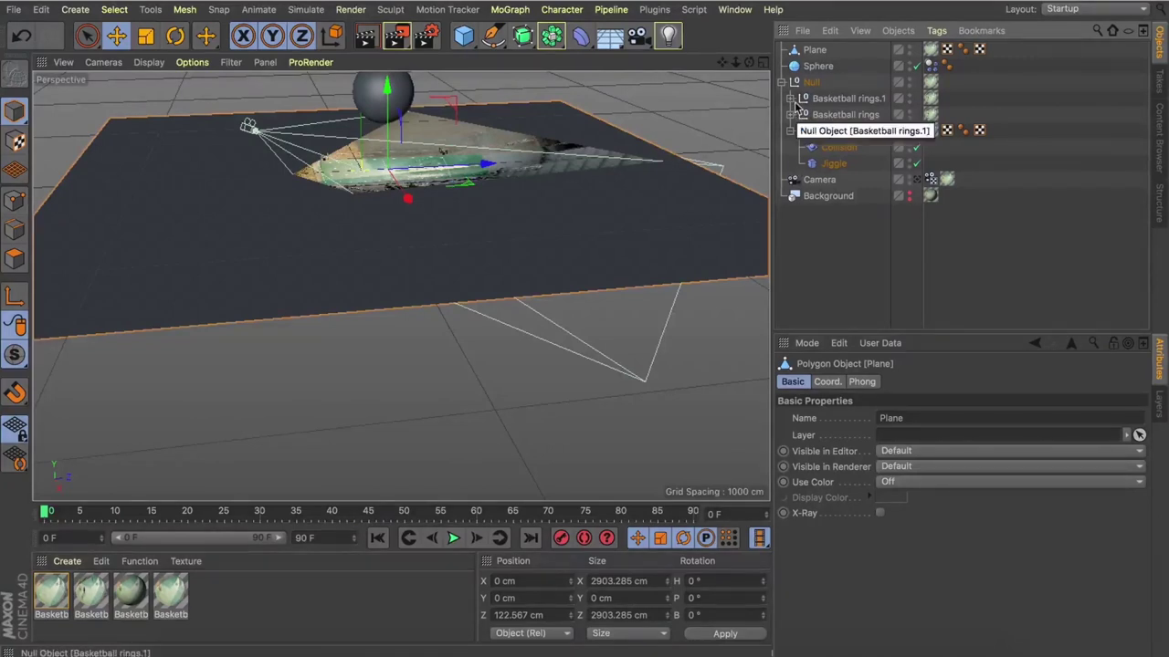
left_click(814, 49)
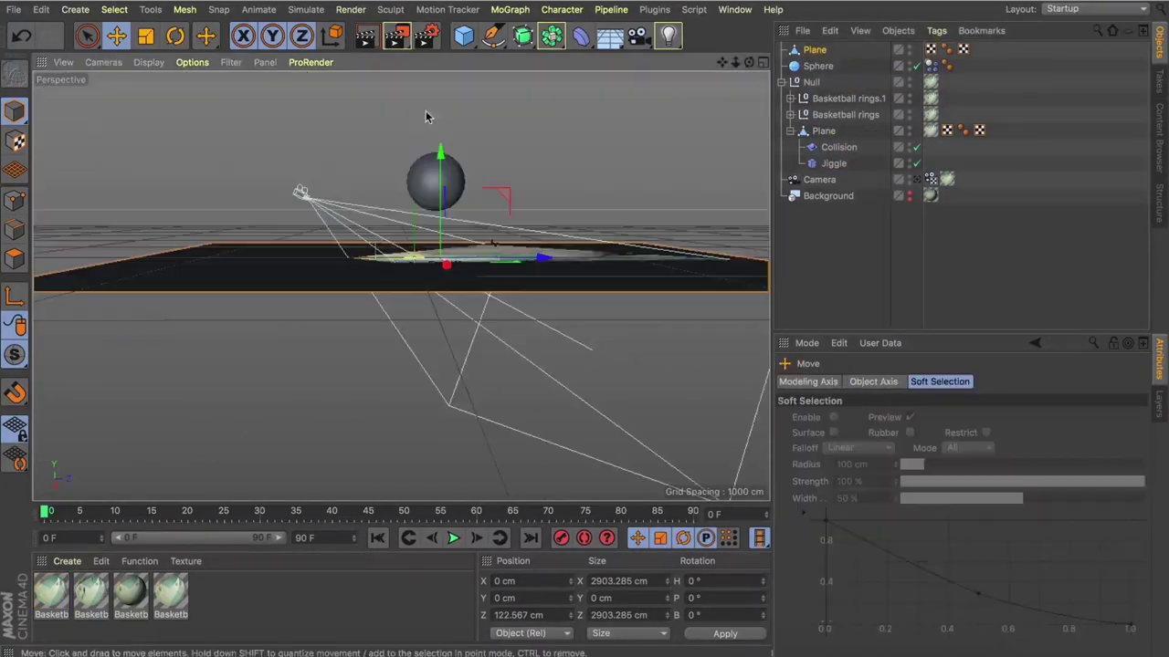
left_click_drag(449, 161, 439, 179)
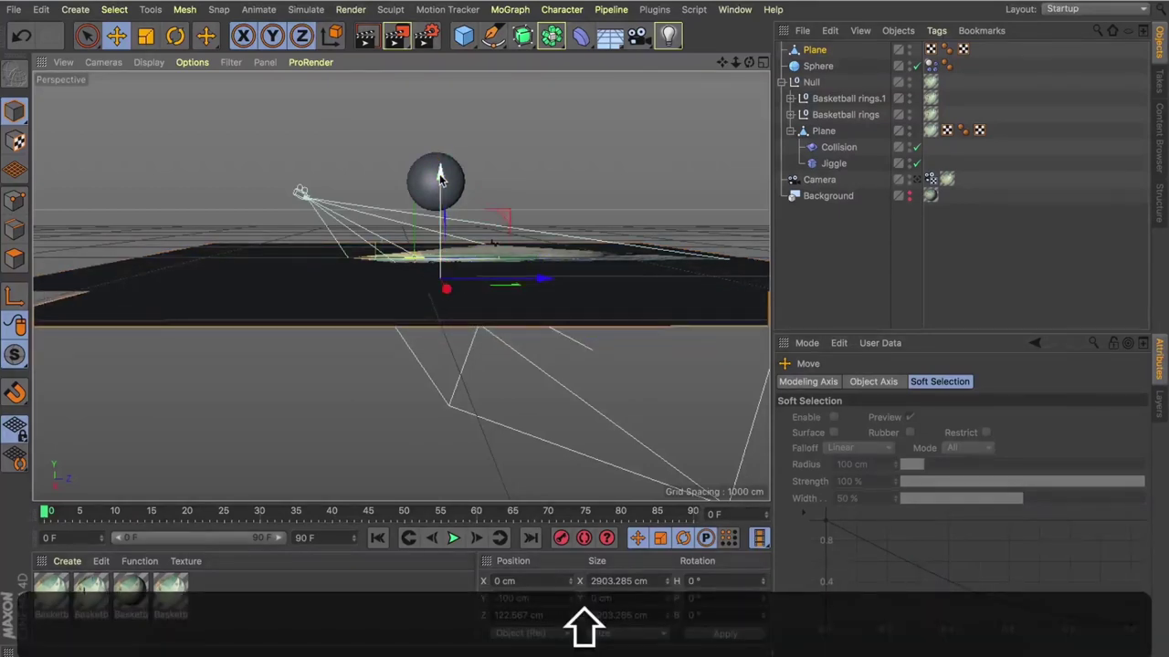
left_click(925, 178)
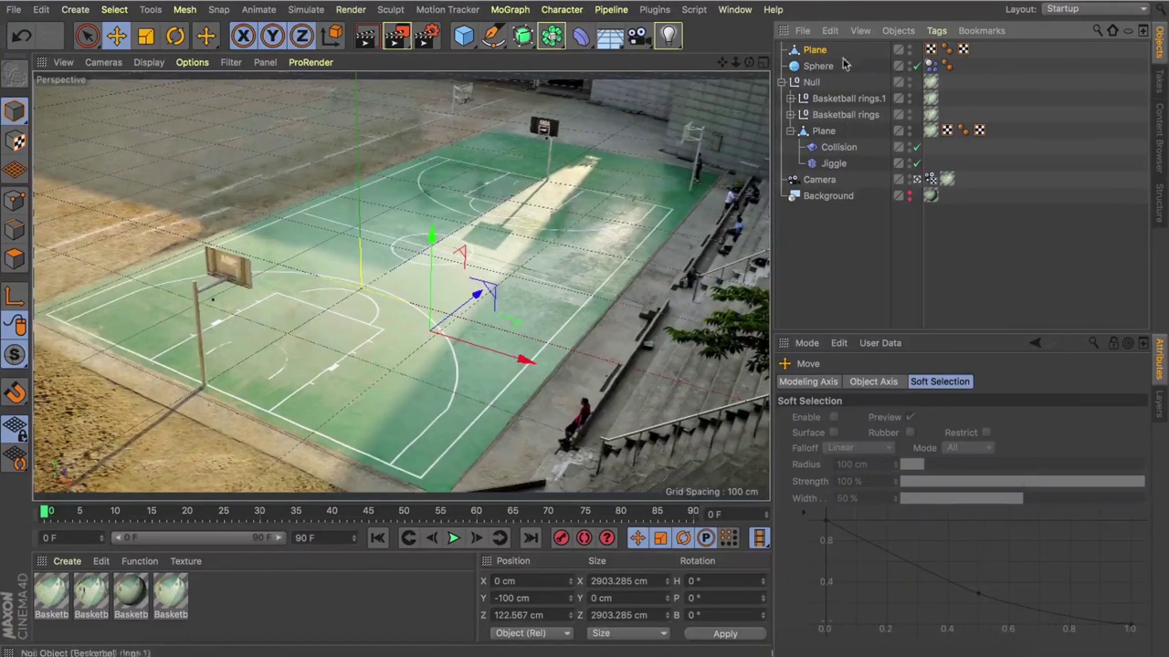
Step: Give the duplicate Plane a Collider Body simulation tag and play the simulation
left_click(819, 49)
right_click(819, 49)
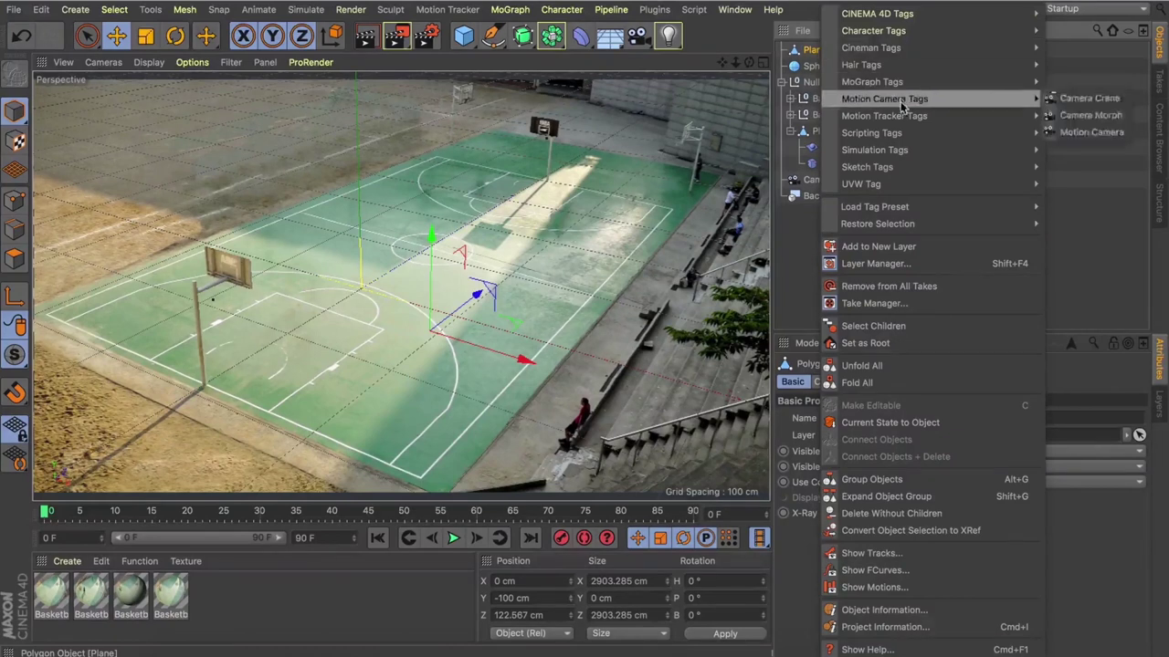
mouse_move(907, 150)
left_click(1087, 183)
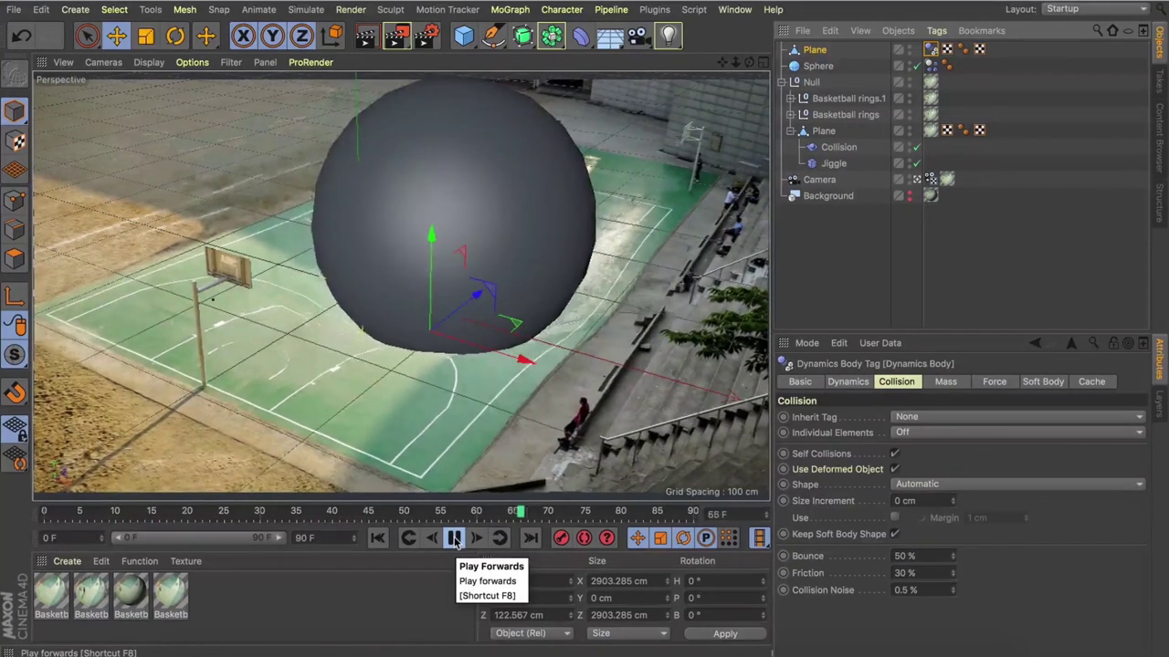
Step: Hide the collider Plane in the editor and renderer and lower it to about Y -155 cm during playback
left_click(909, 50, "alt")
left_click(910, 50, "alt")
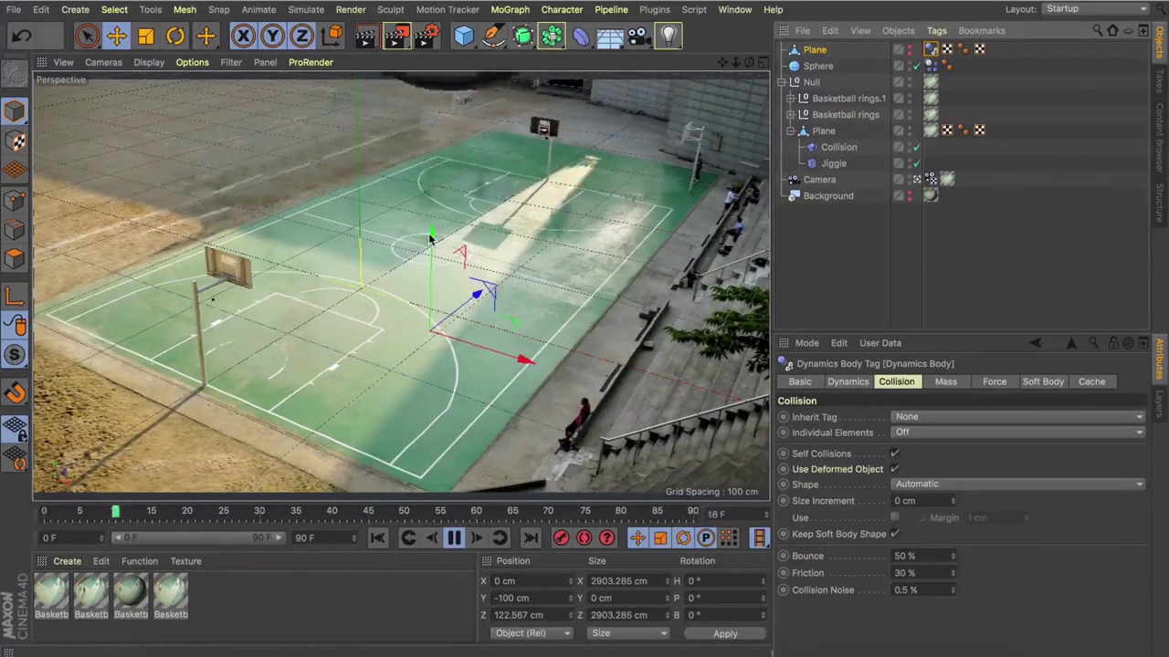
left_click_drag(429, 234, 429, 275)
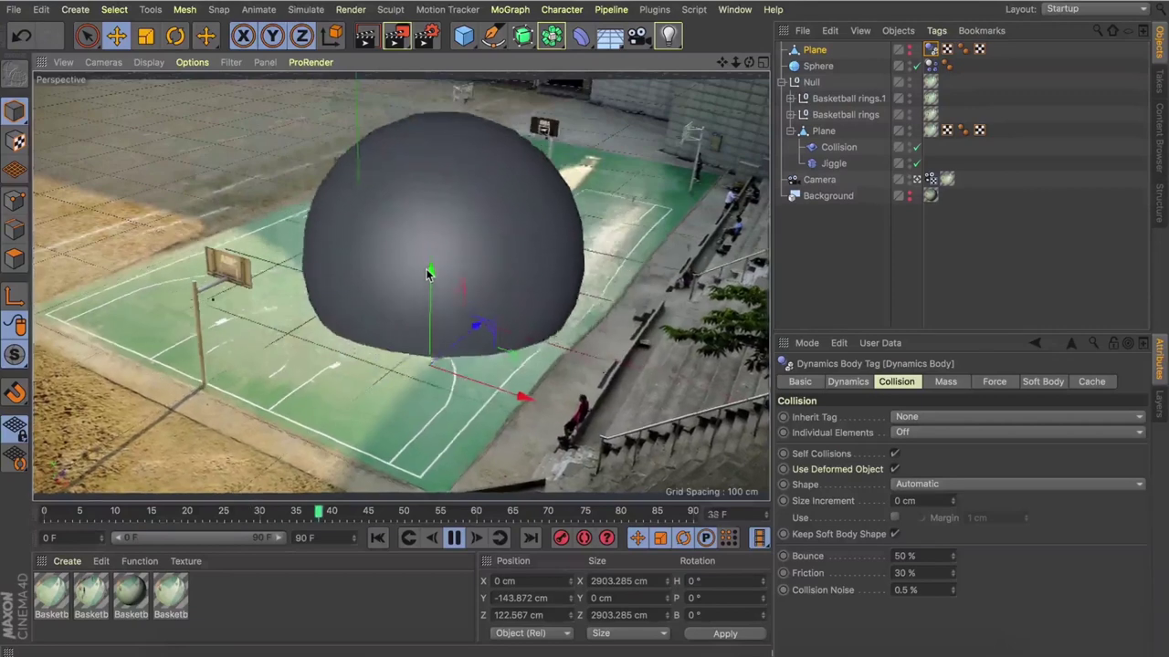
left_click_drag(426, 284, 427, 284)
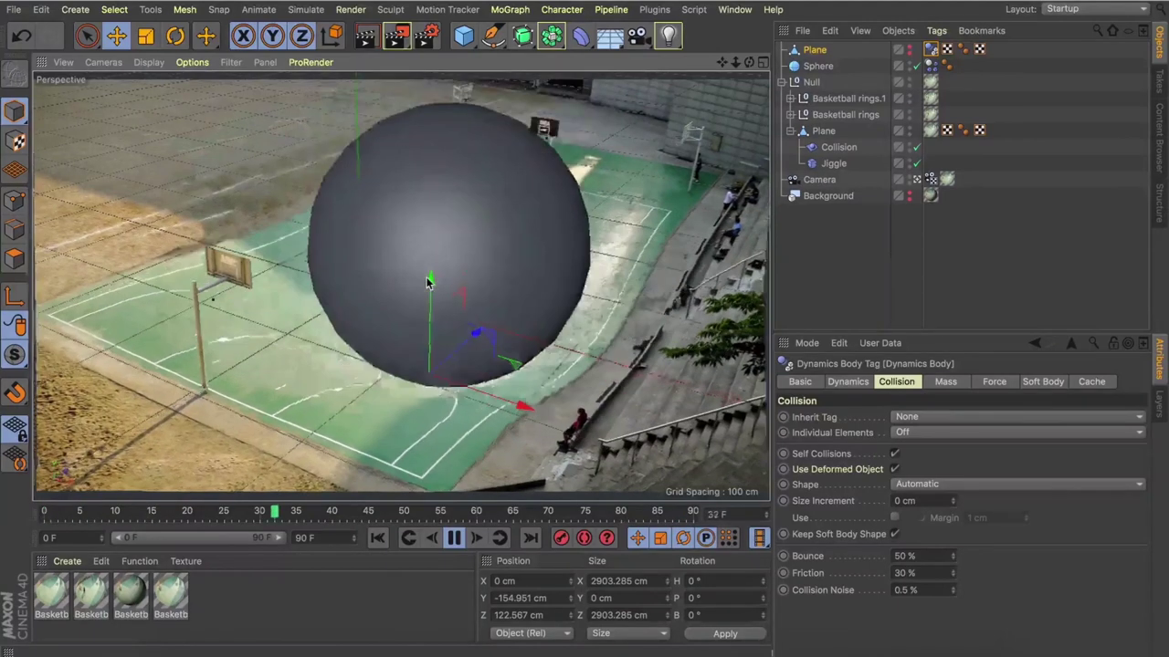
Step: Set the Bounce of the Sphere's dynamics tag to 90 %, then stop playback and return to the first frame
left_click(803, 68)
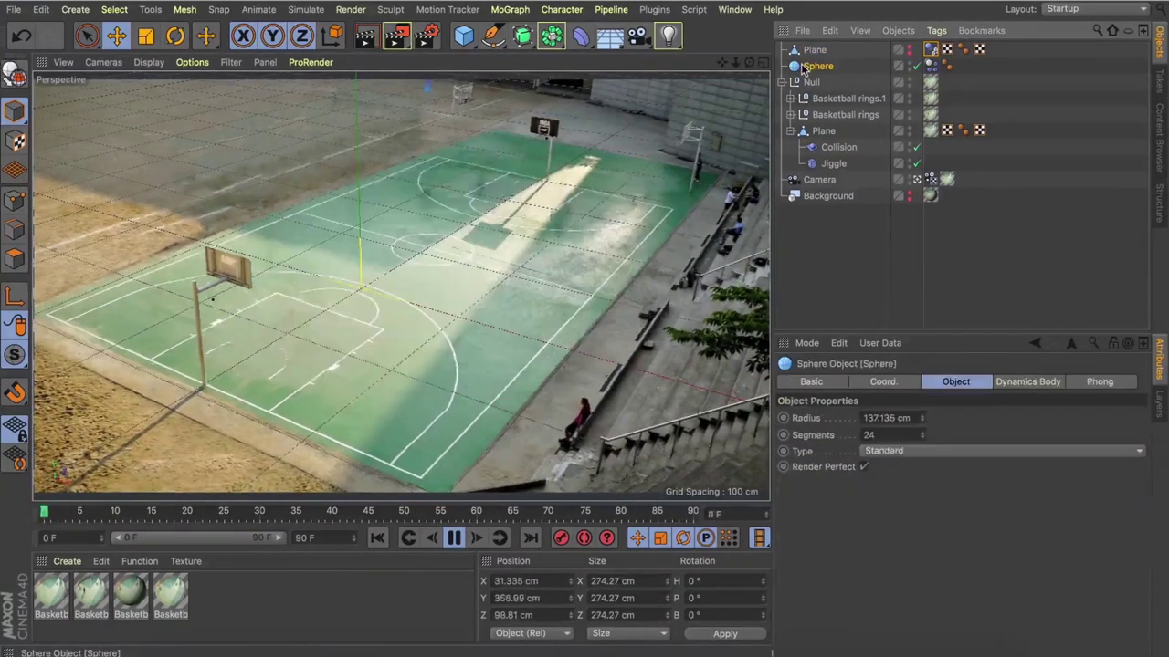
left_click(931, 67)
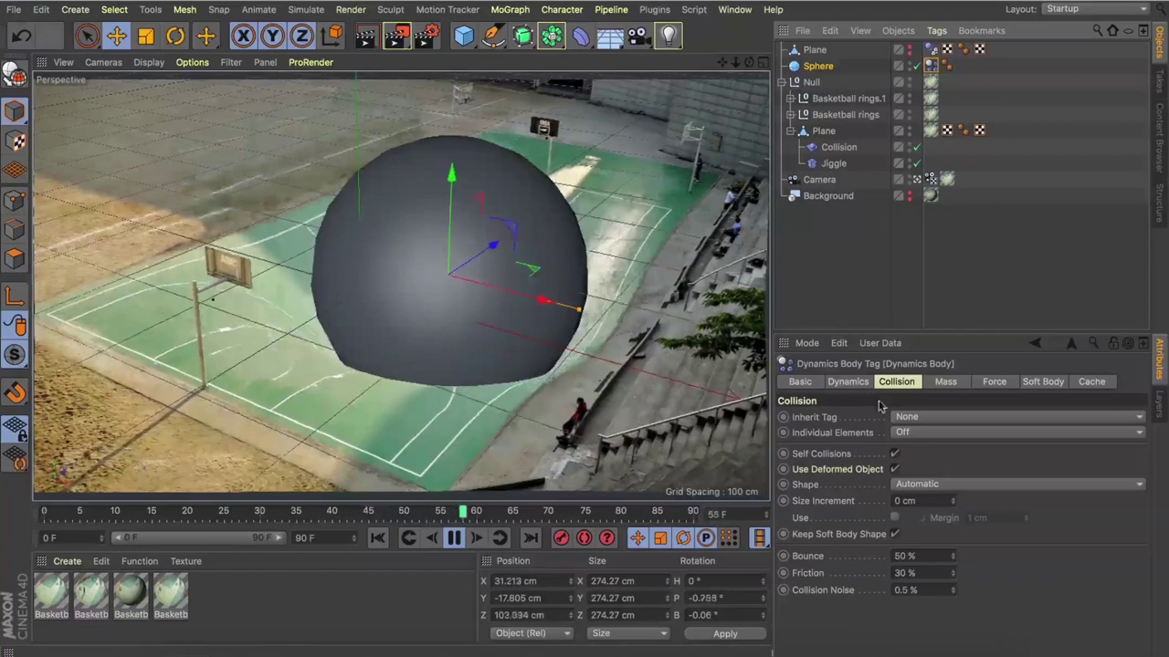
double_click(904, 556)
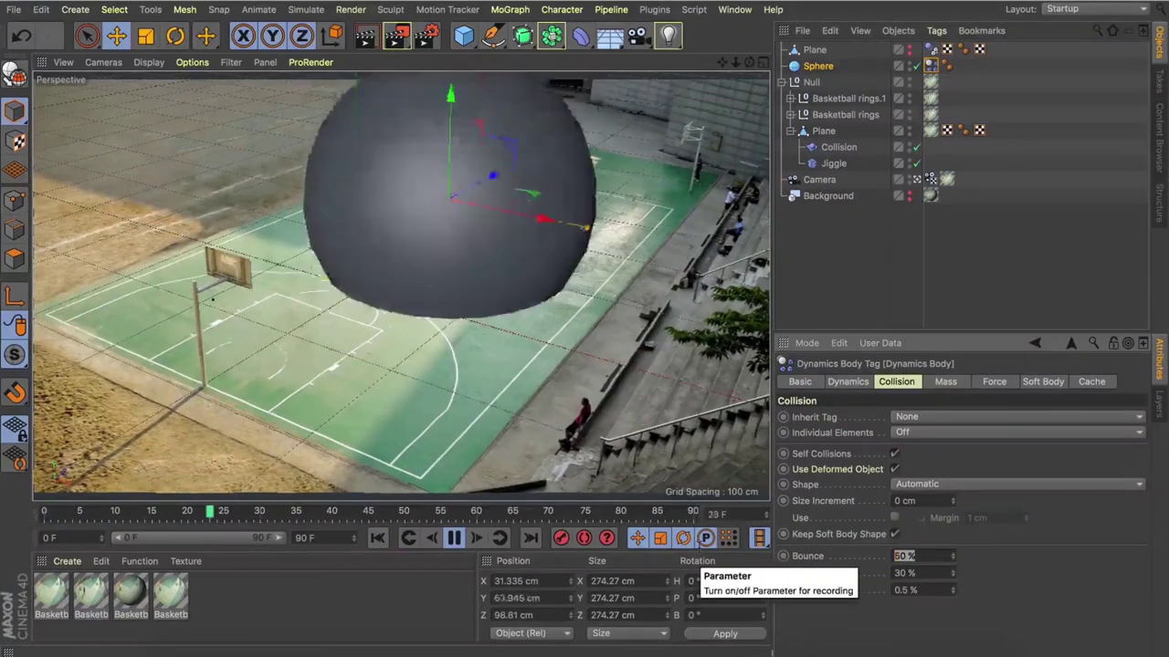
type("90")
key("Return")
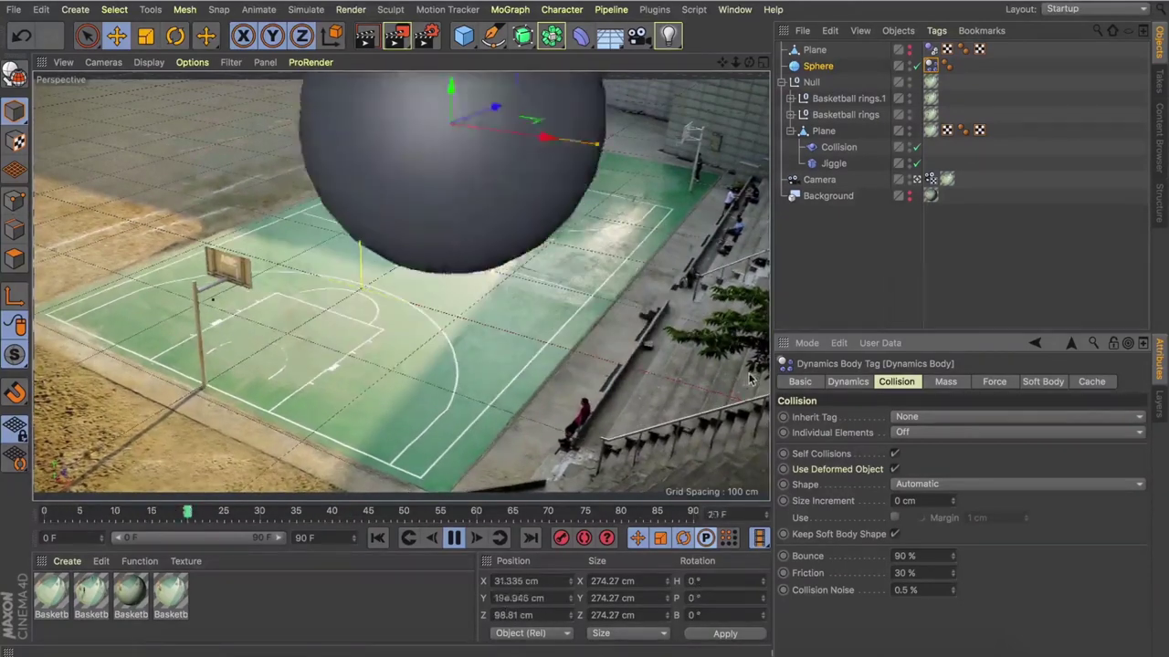
left_click(454, 539)
left_click(376, 540)
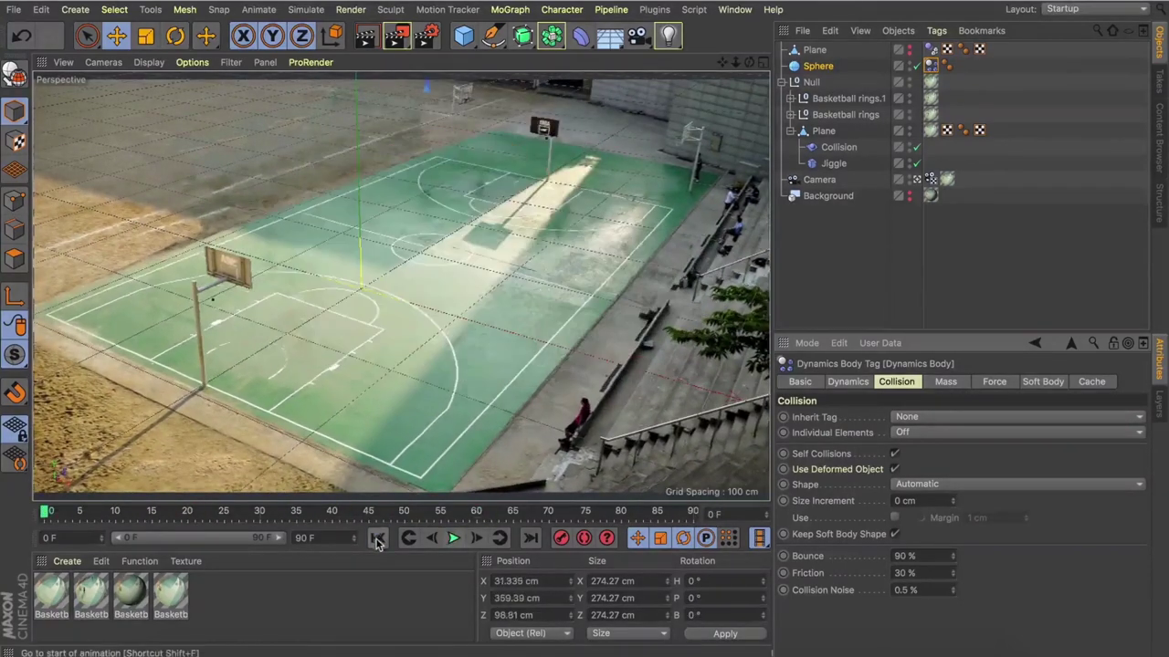
Step: Add a Wind object and rotate it to a heading of about -80° across the court
left_click(306, 10)
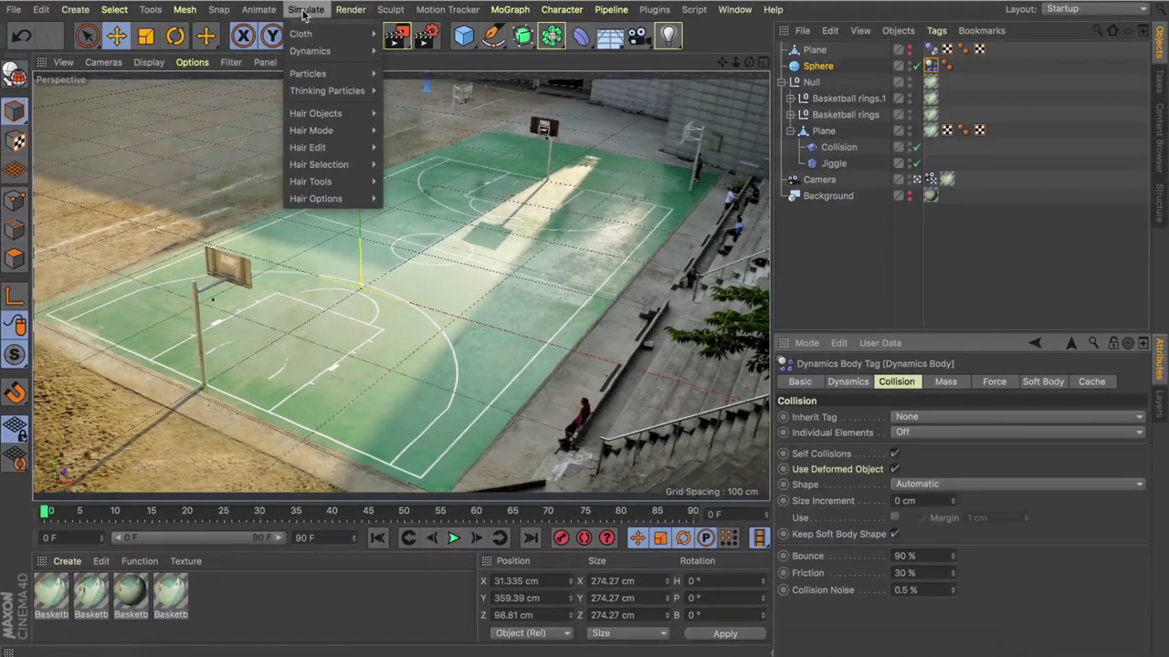
mouse_move(312, 78)
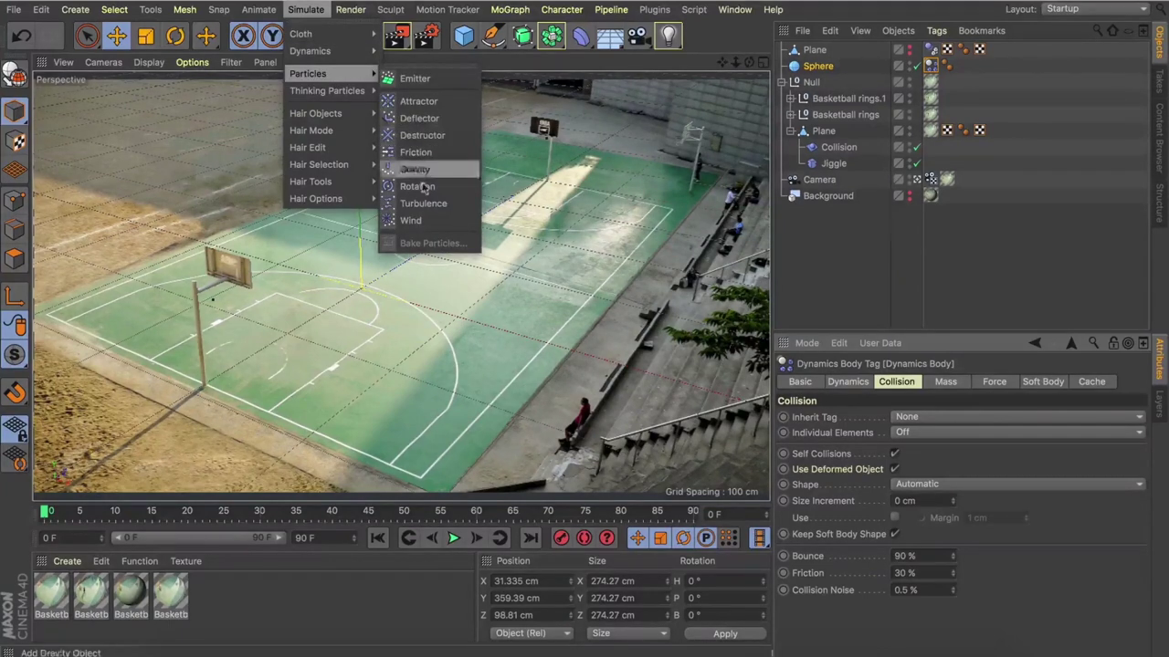
left_click(418, 221)
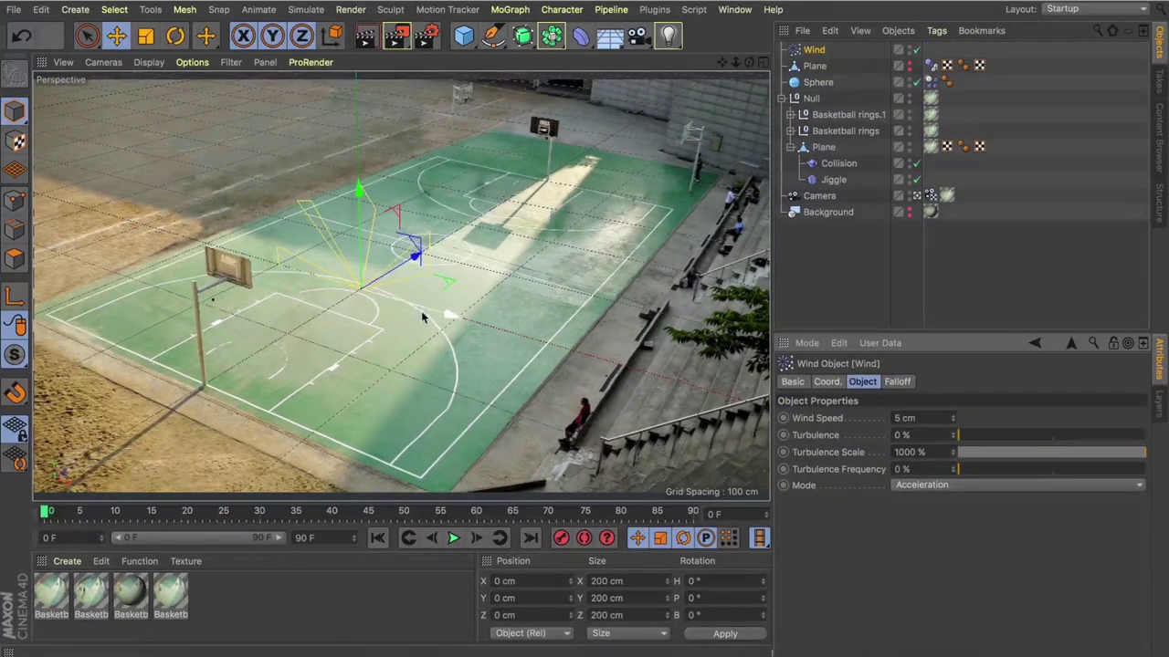
key("r")
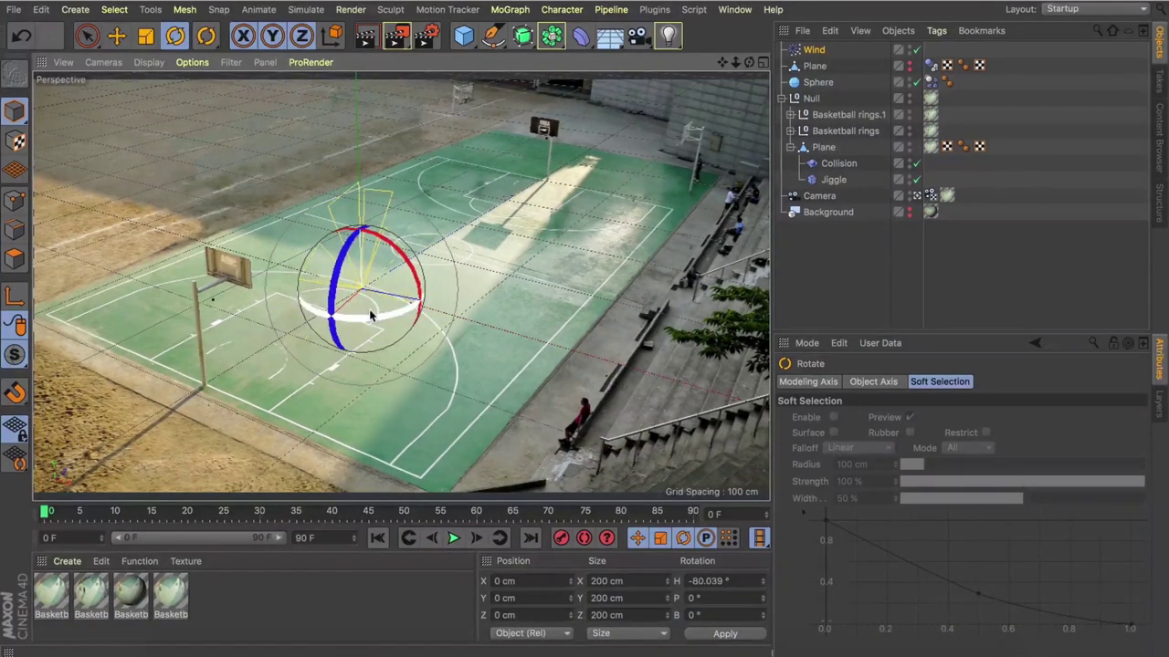
key("e")
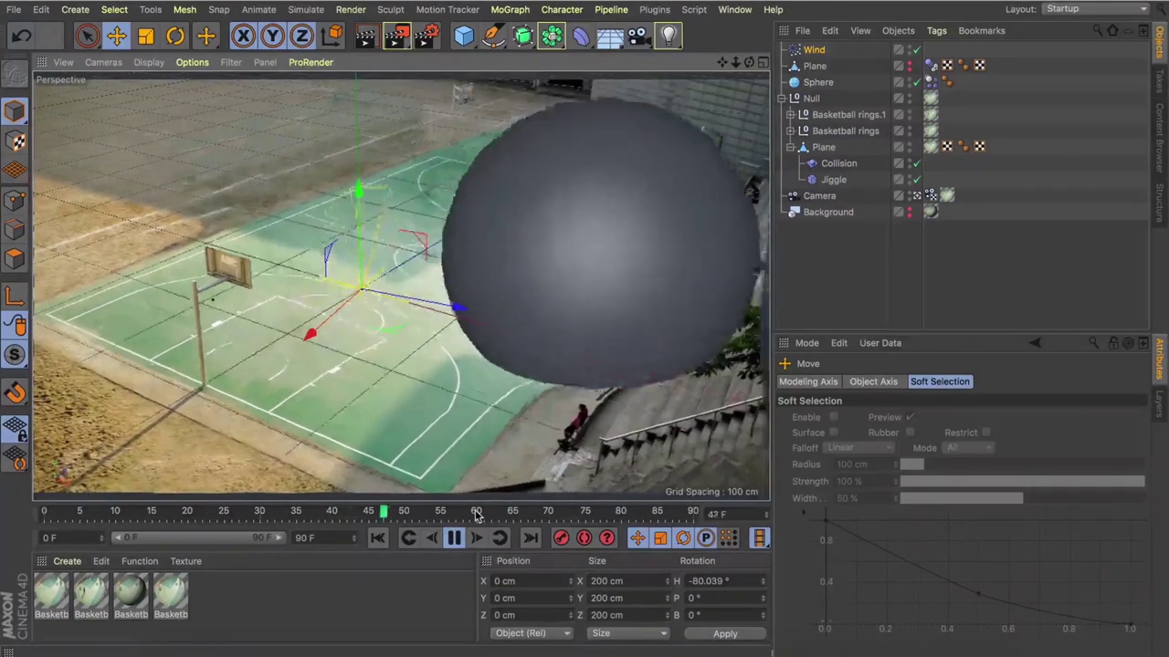
Step: Rotate the Wind to a heading of about -50.5° and extend the animation's end to 120 frames
key("r")
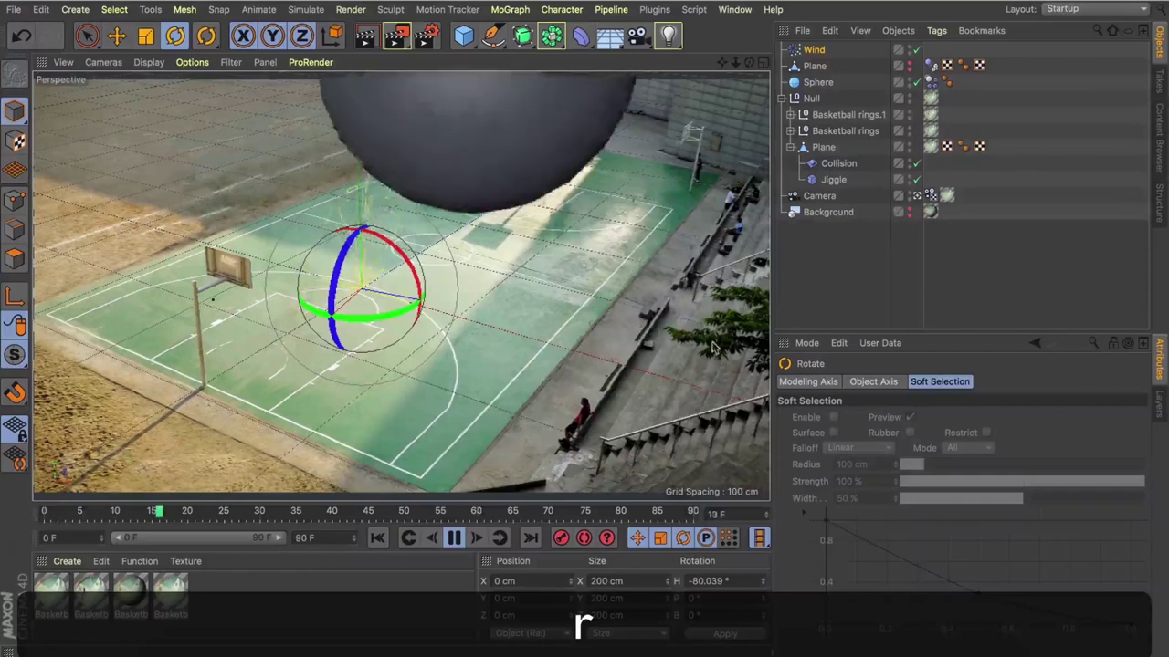
left_click_drag(413, 307, 380, 318)
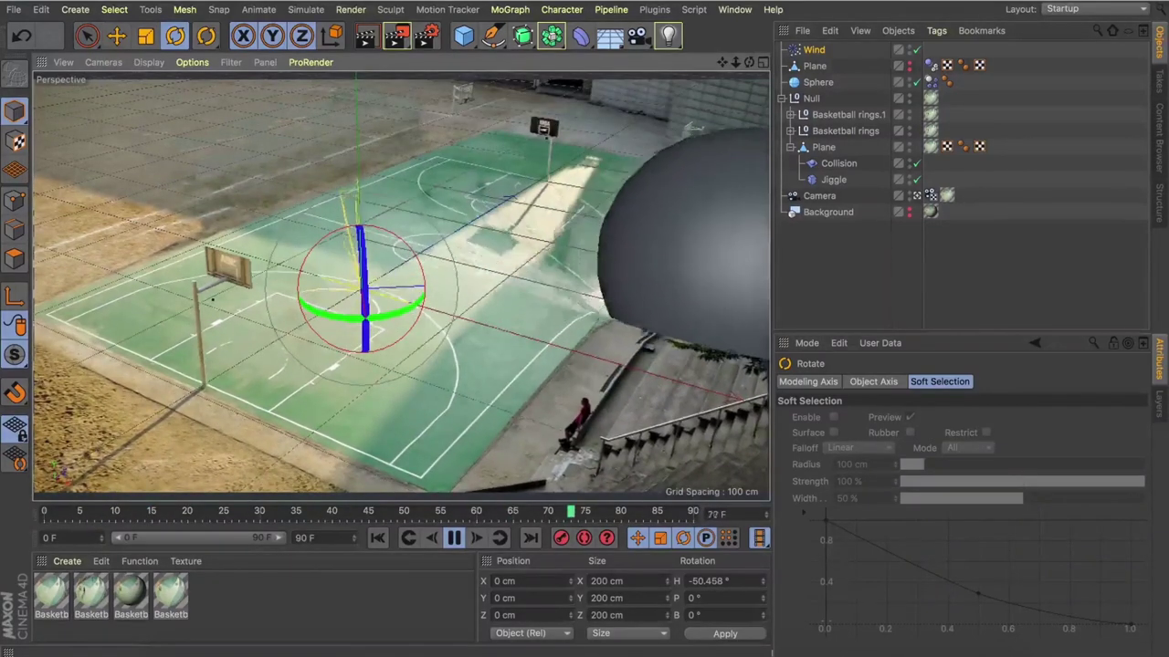
type("120")
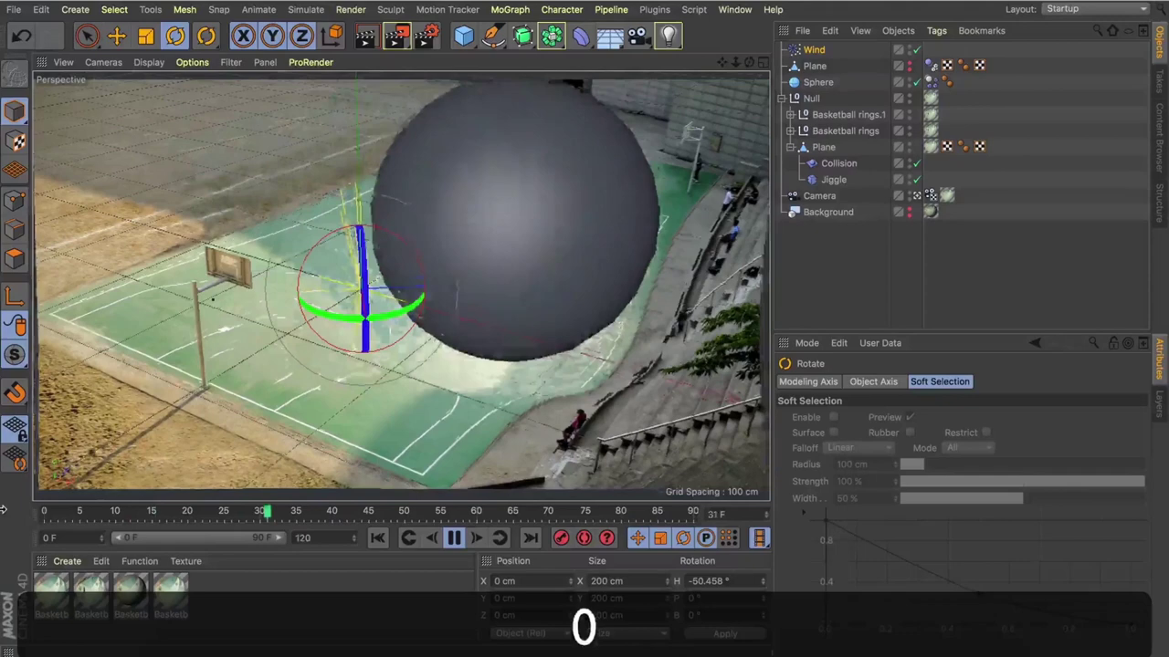
key("Return")
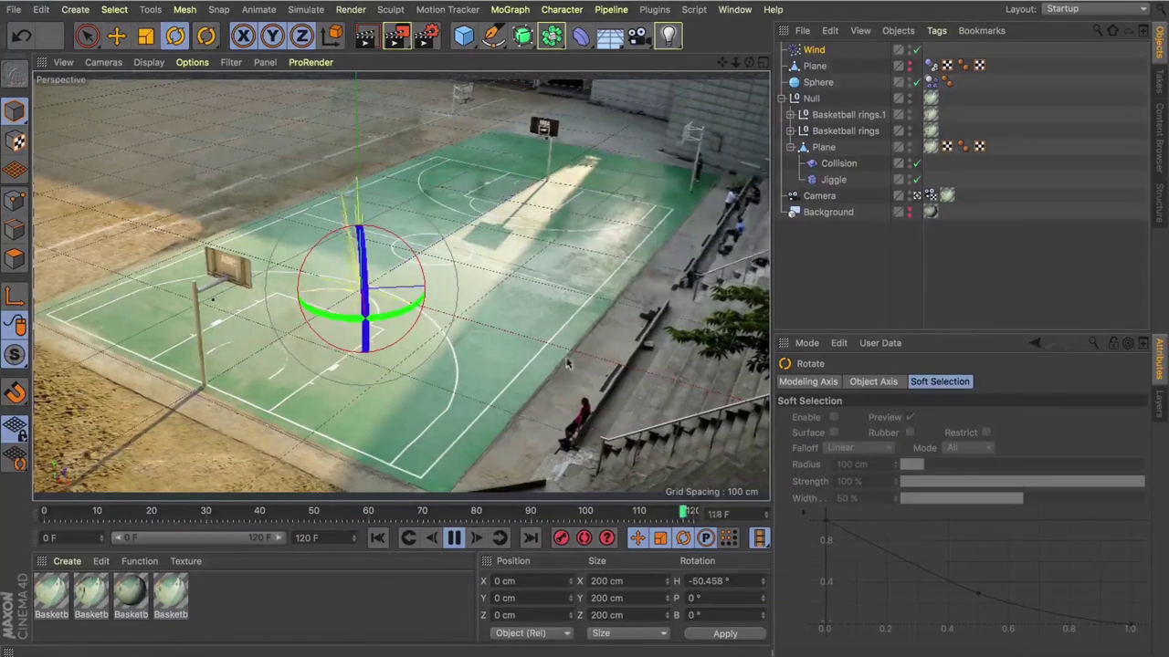
left_click(833, 245)
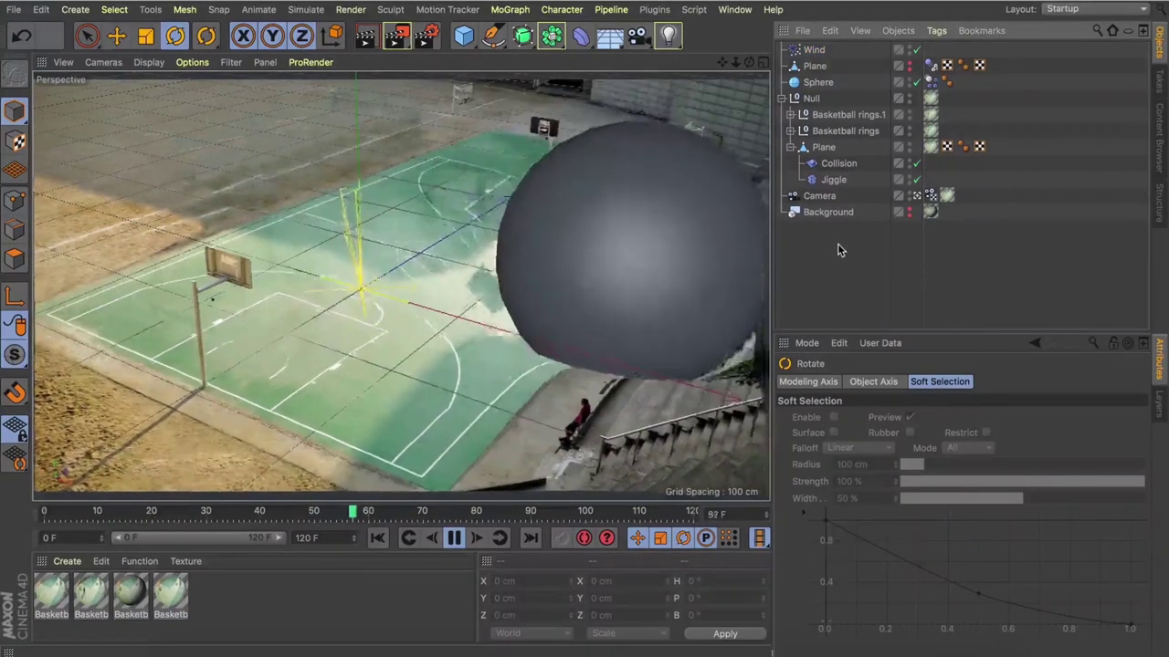